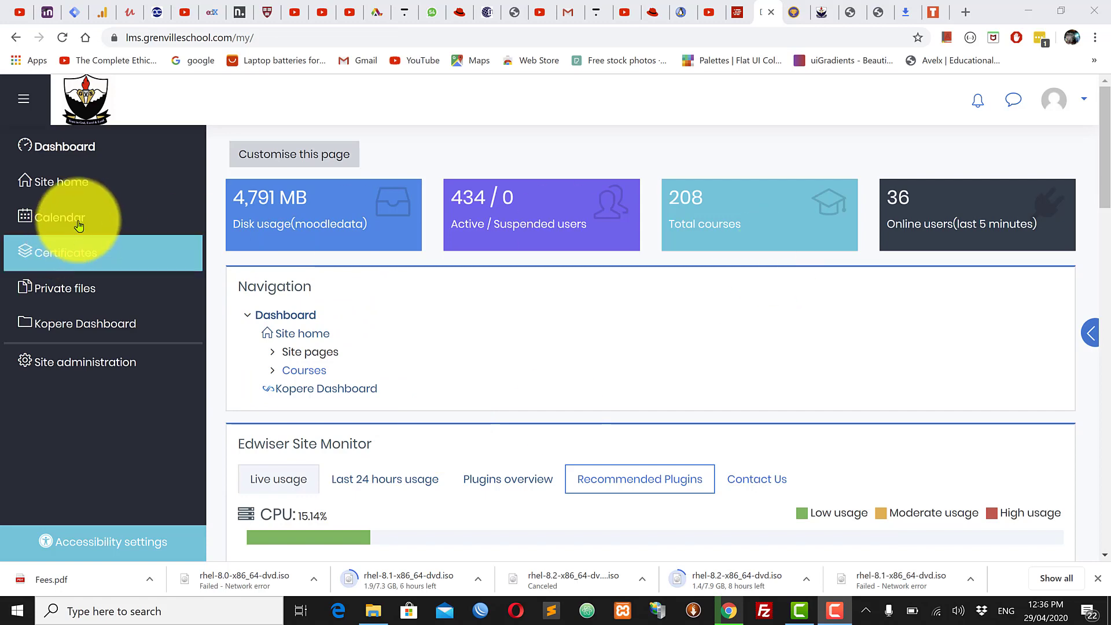
Step: Go to the Grenville Schools site home and click into the Search courses box near the page foot
click(94, 187)
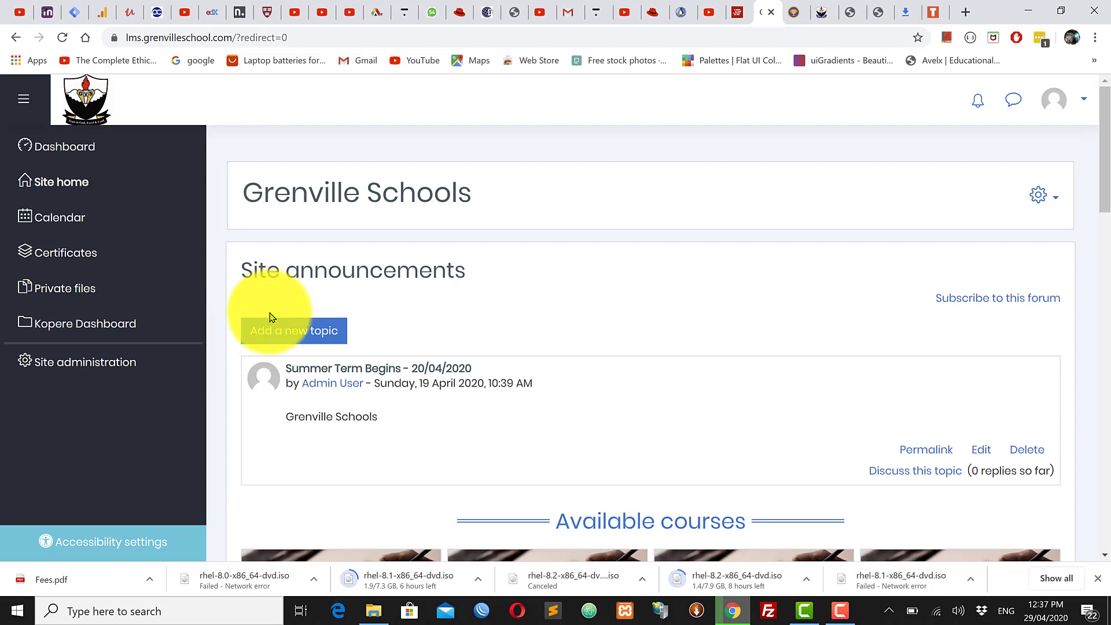
scroll(438, 446, down, 10)
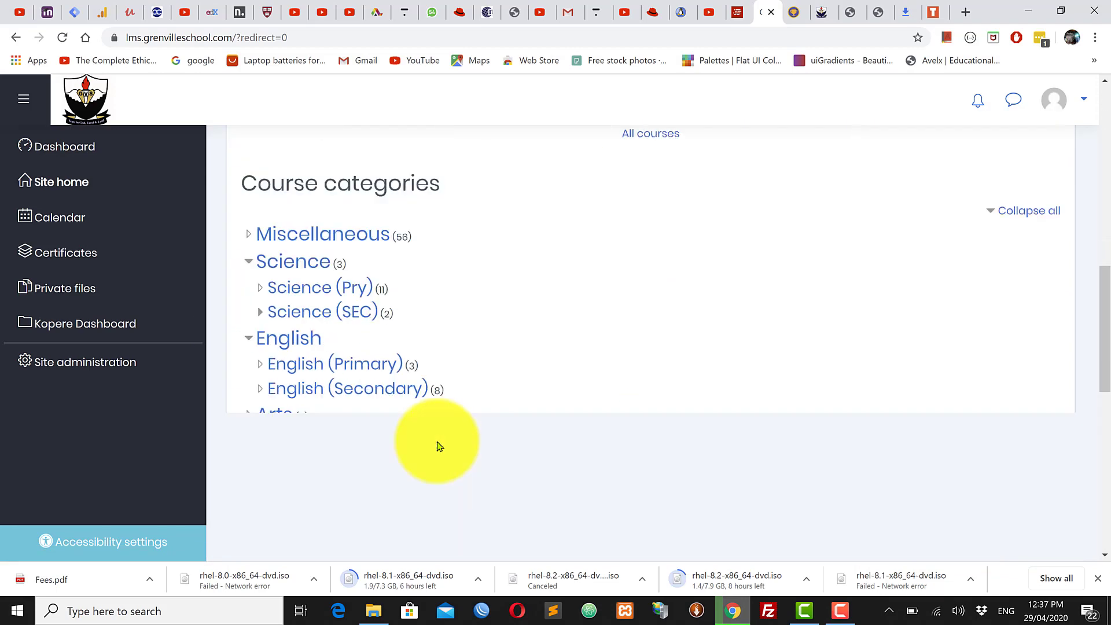
scroll(428, 443, down, 8)
click(362, 290)
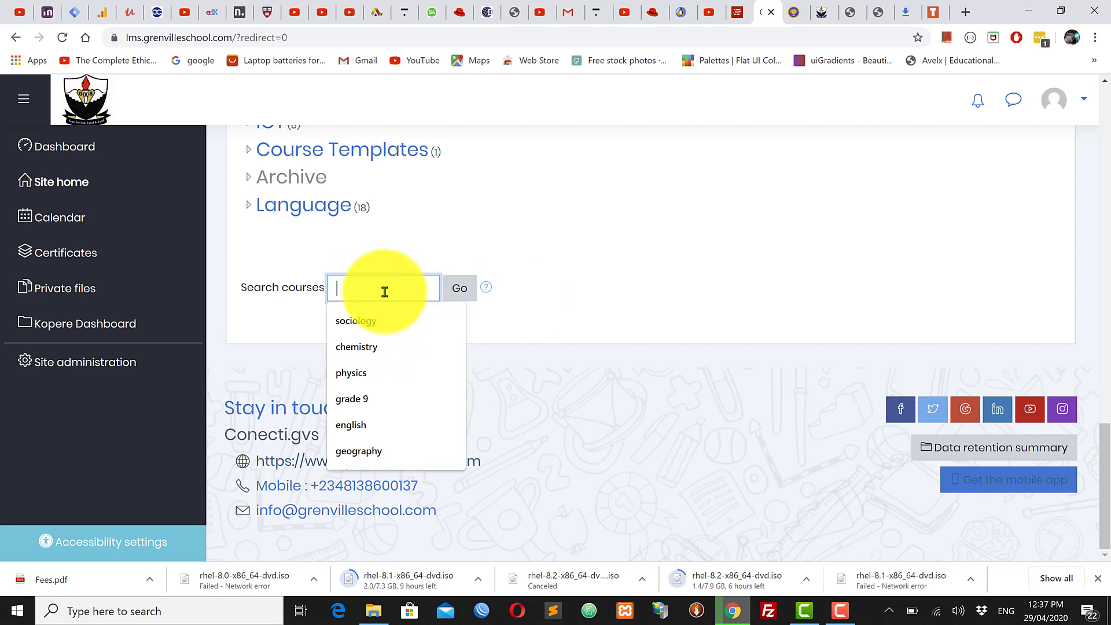
Step: Search the site's courses for 'sociology', listing the two matching courses
click(373, 321)
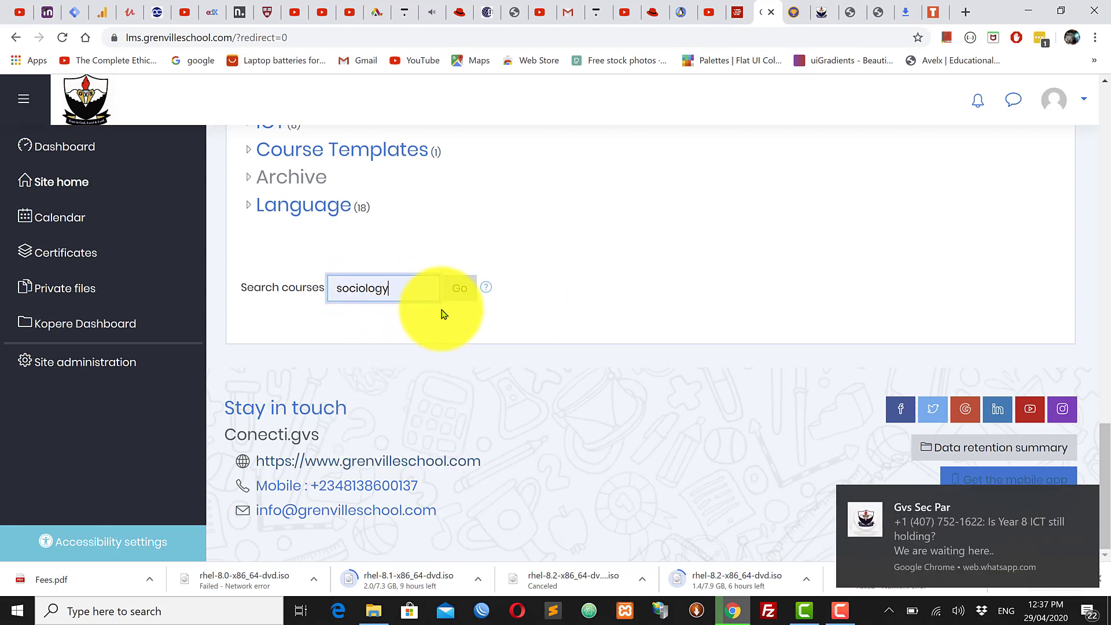
click(457, 297)
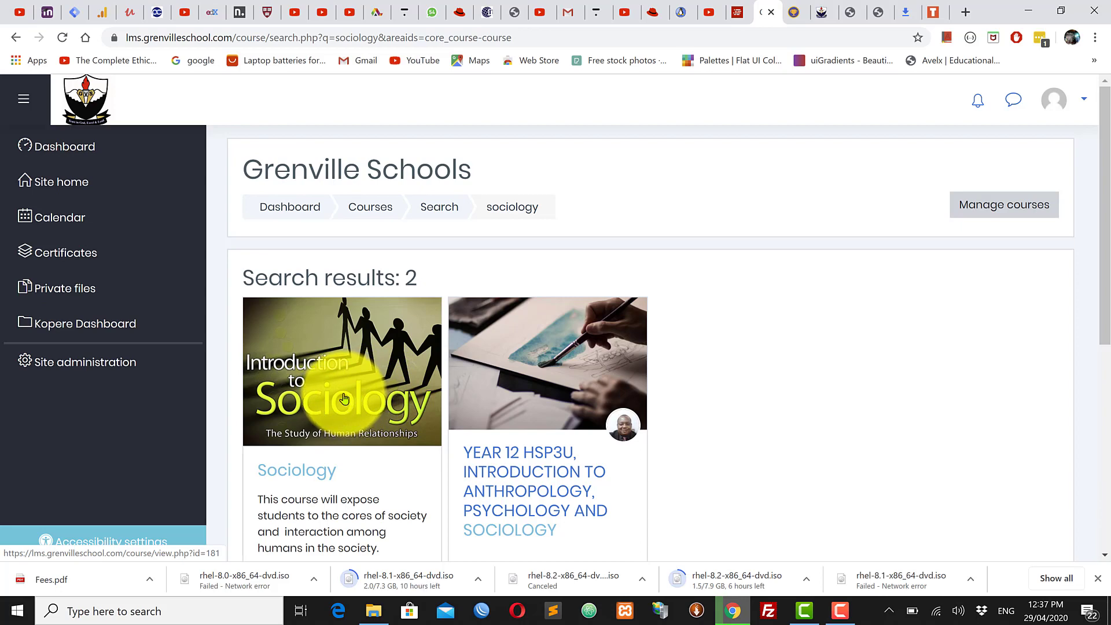
Step: Open the Sociology course, select its Sociology 101 header, and scroll down to the topic sections
click(344, 396)
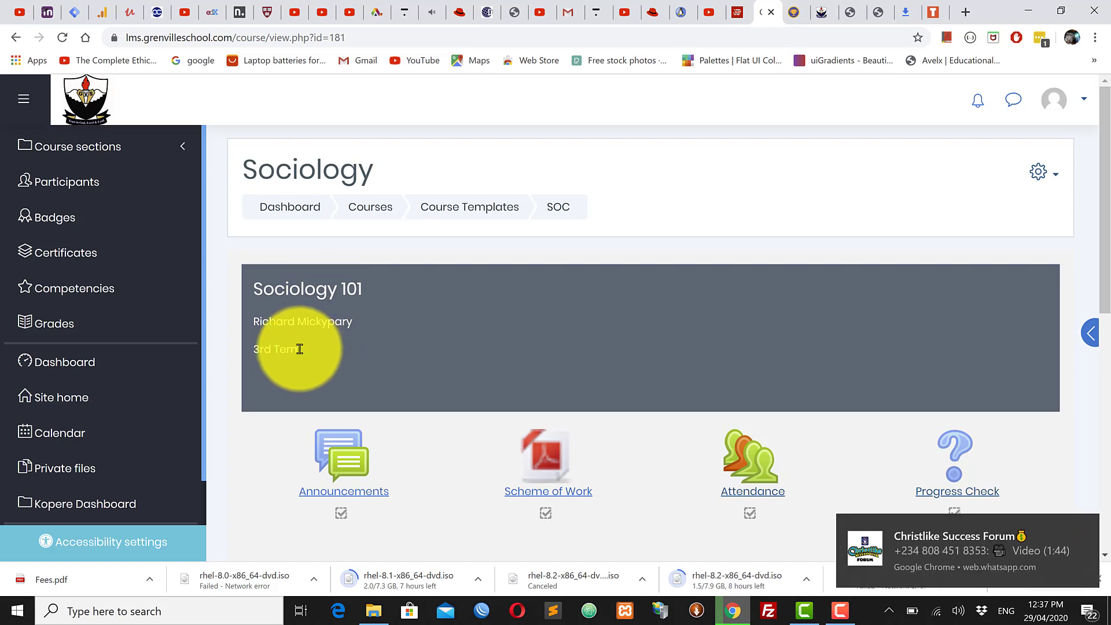
drag(300, 349, 253, 300)
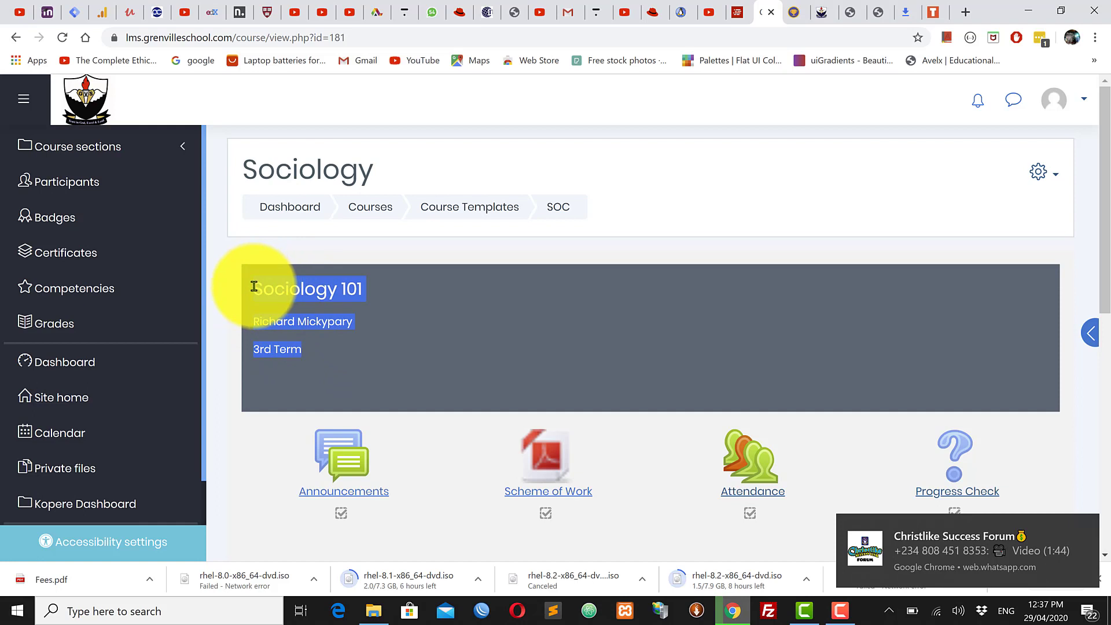
click(253, 287)
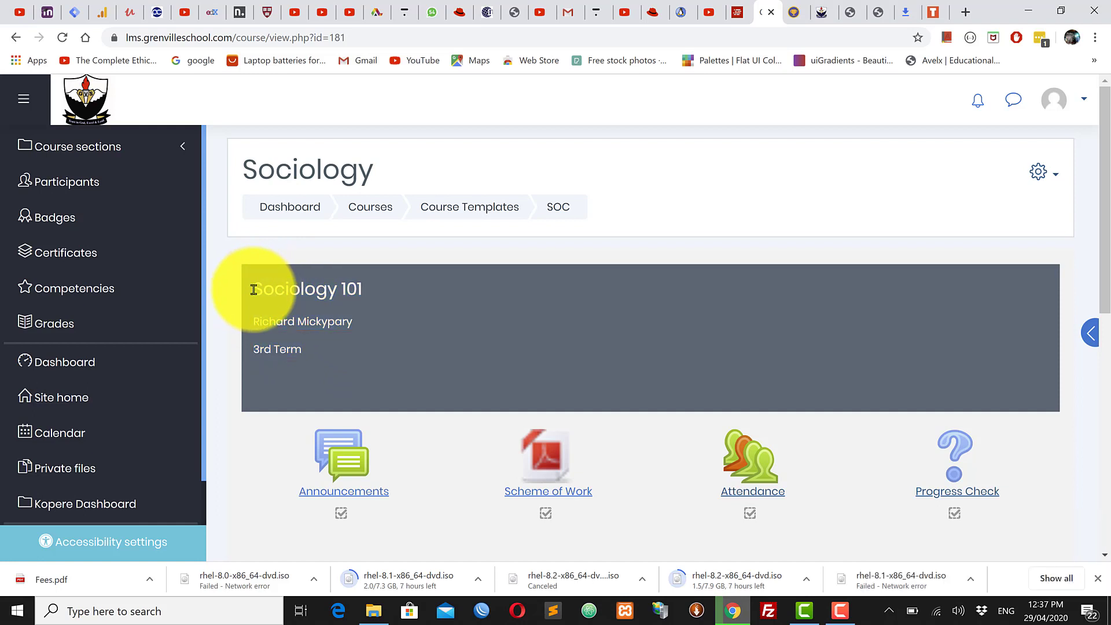
drag(253, 289, 307, 353)
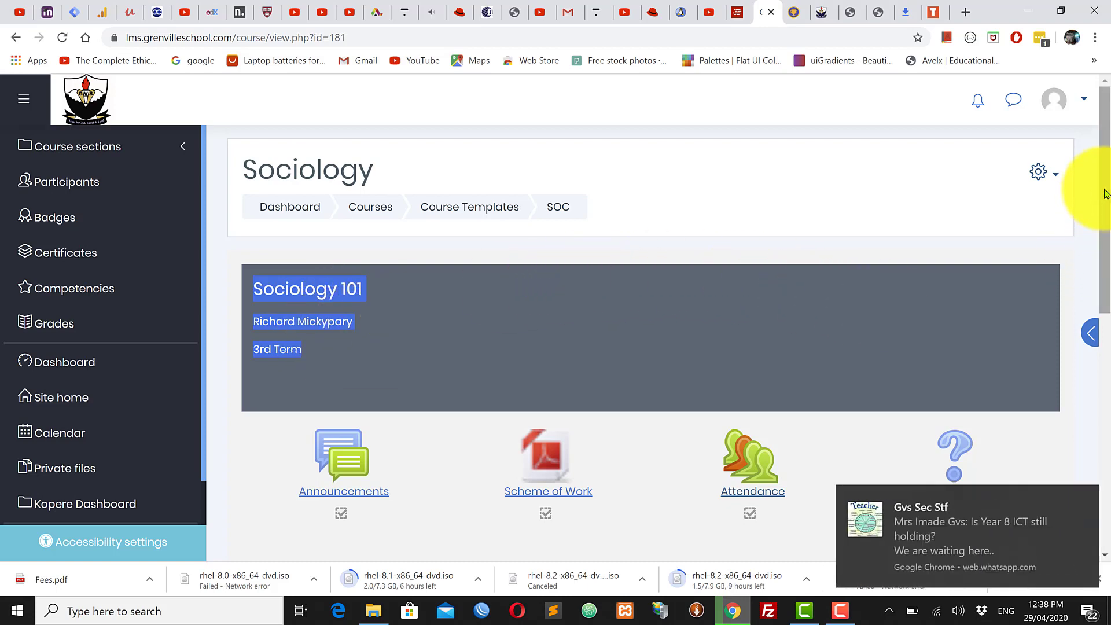
drag(1105, 195, 1105, 336)
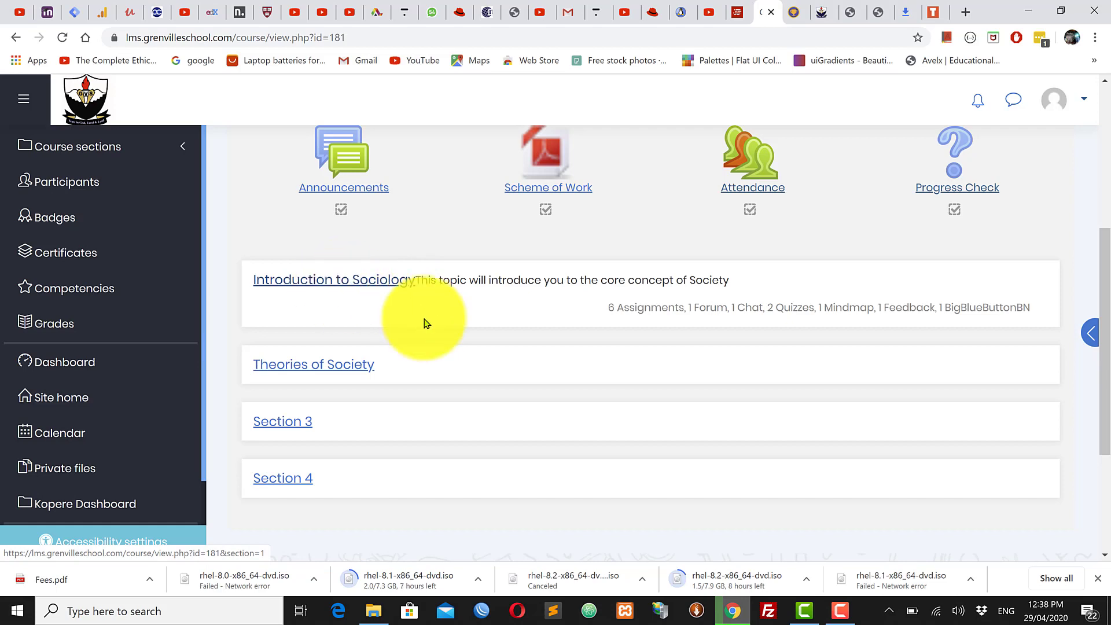
Step: Look through the Introduction to Sociology topic's activities and bring up the course administration menu
scroll(424, 318, up, 5)
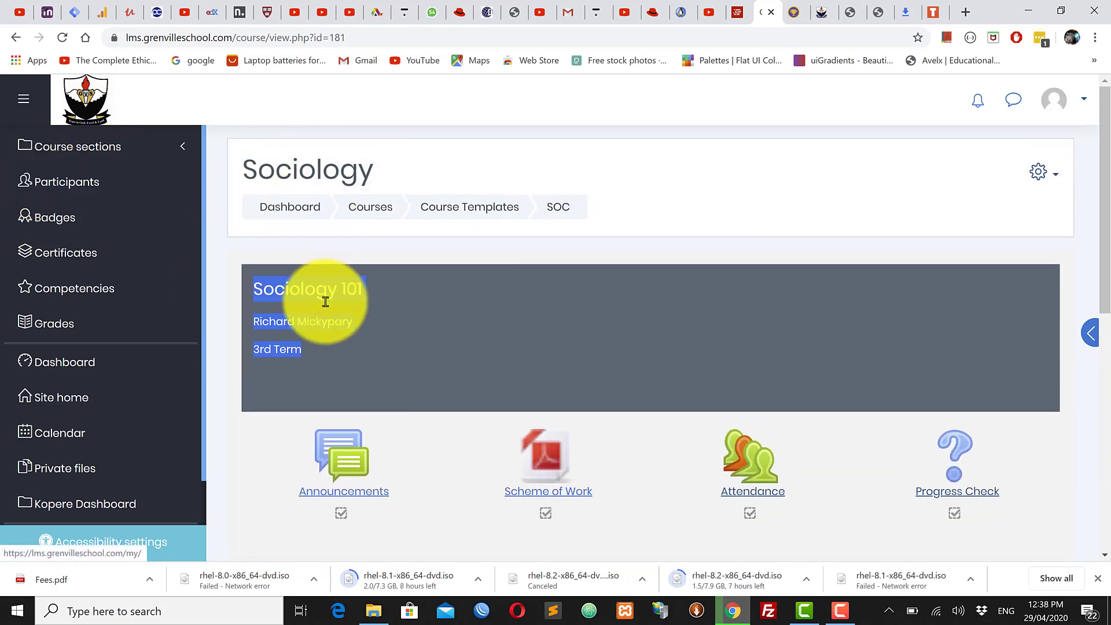
scroll(344, 379, down, 3)
scroll(345, 382, down, 1)
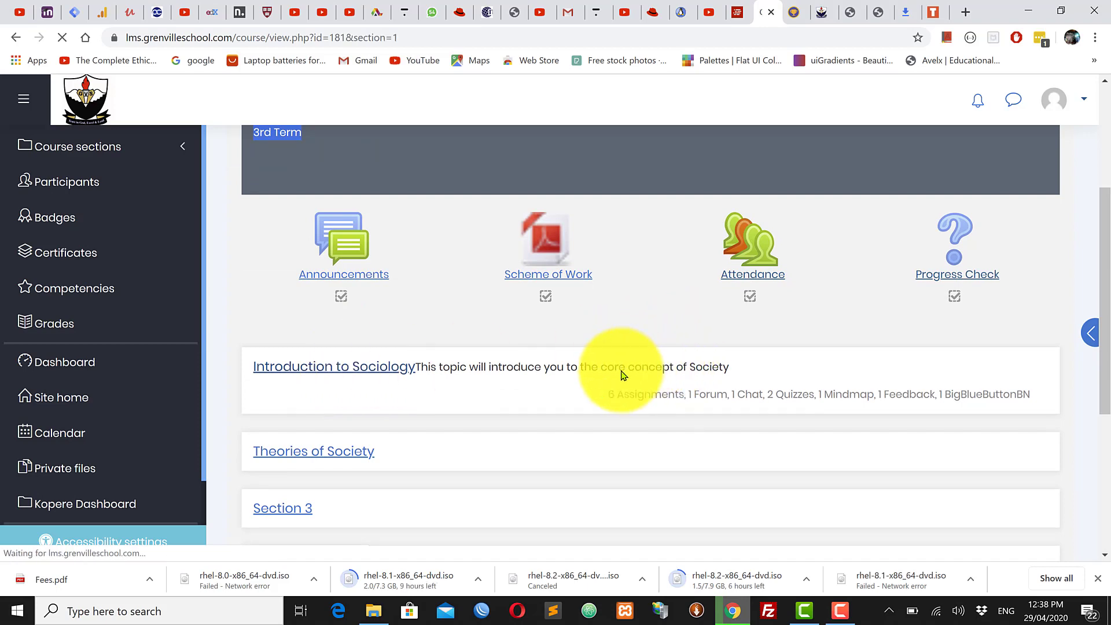
scroll(628, 354, down, 10)
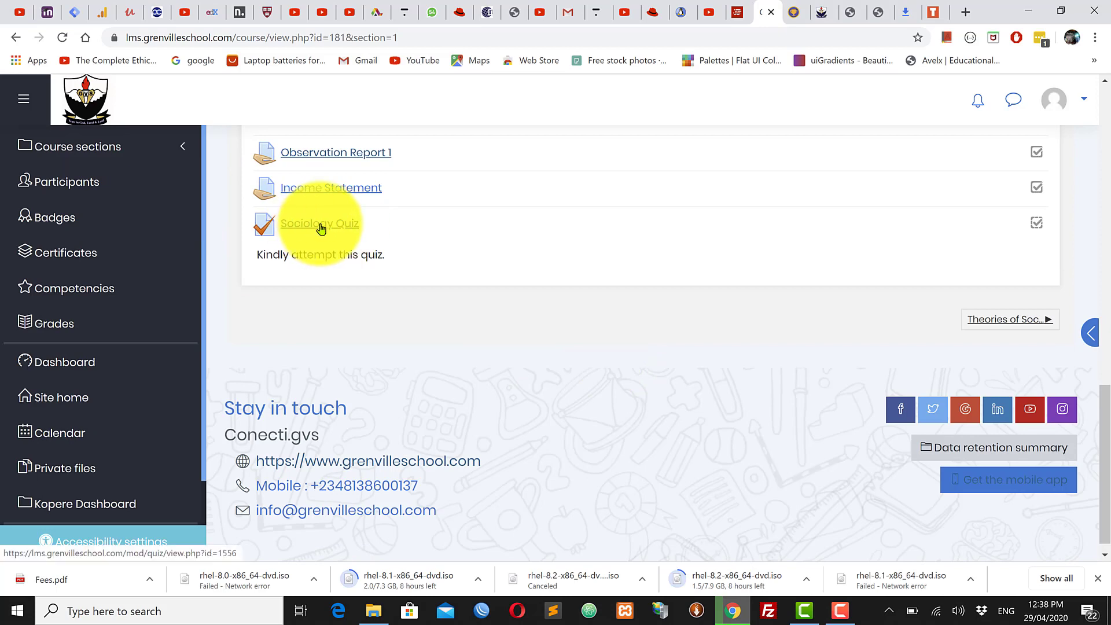
scroll(557, 270, up, 10)
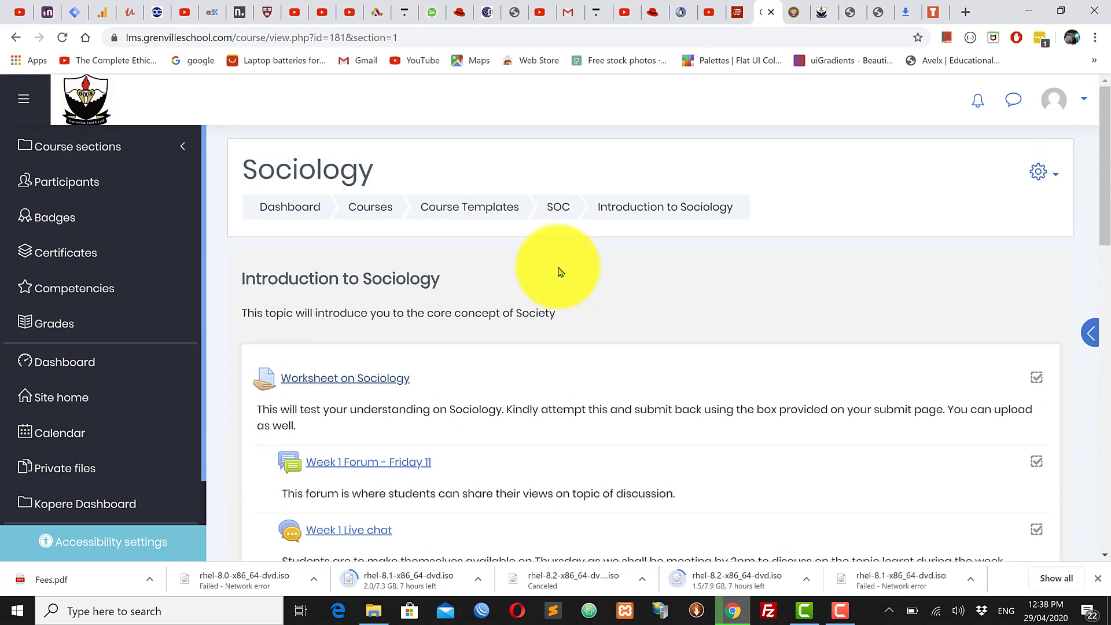
click(1042, 173)
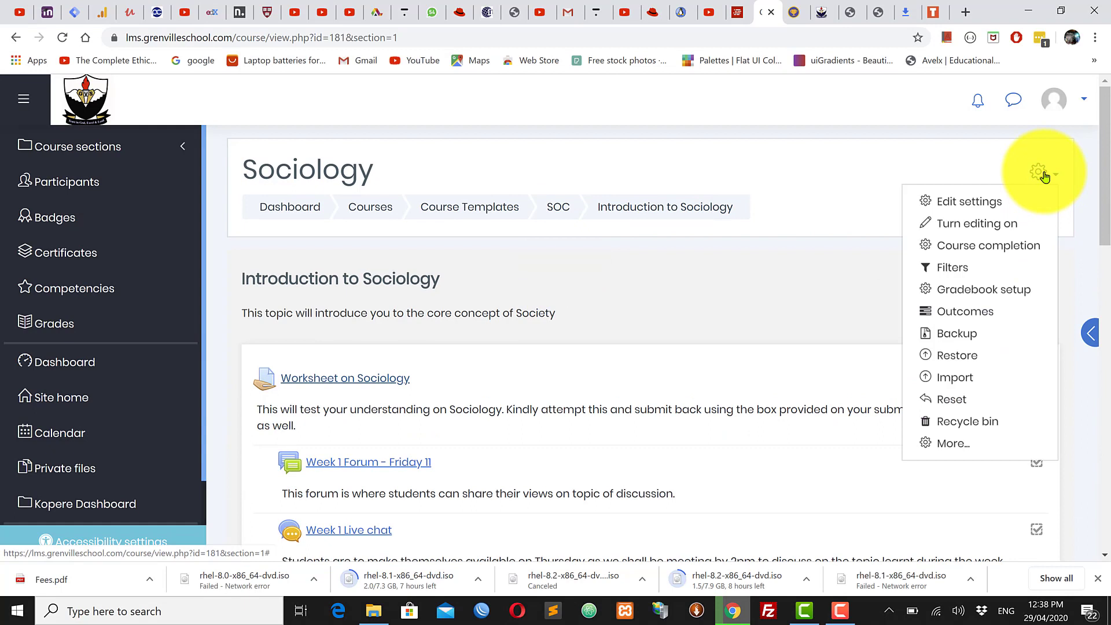
Step: Turn course editing on and open the Sociology Quiz's settings form
click(970, 225)
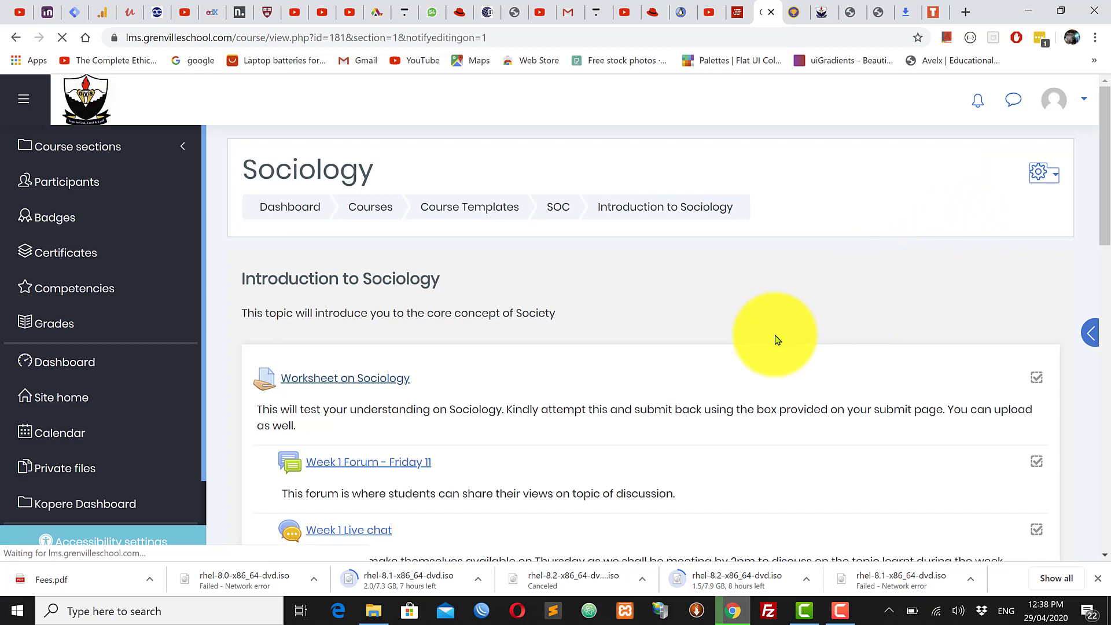
scroll(768, 349, down, 1)
scroll(769, 349, down, 10)
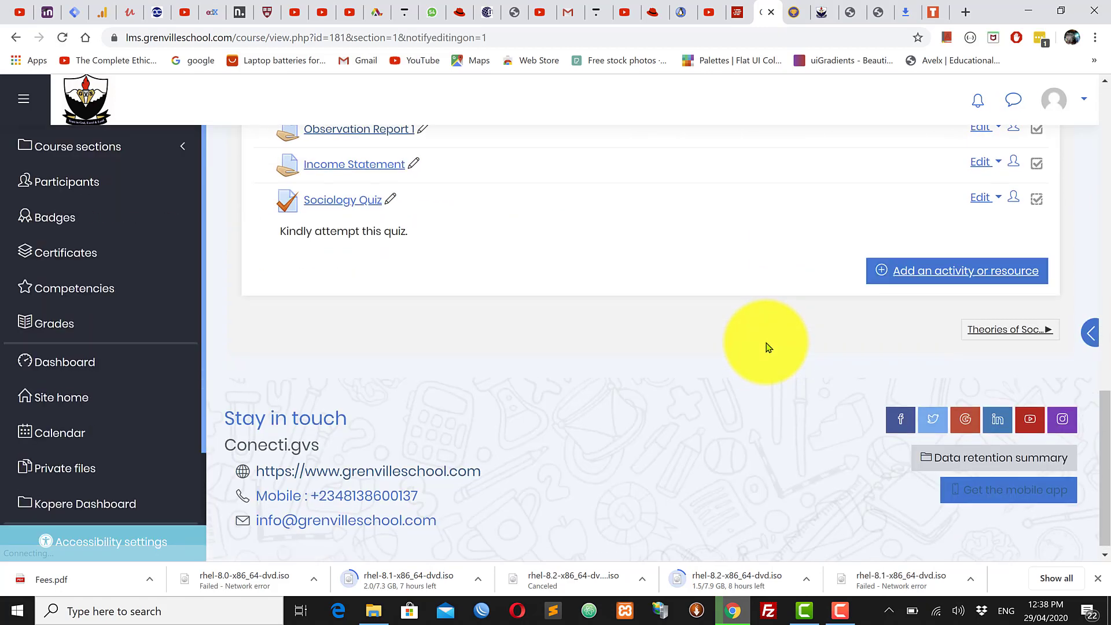
scroll(492, 275, up, 3)
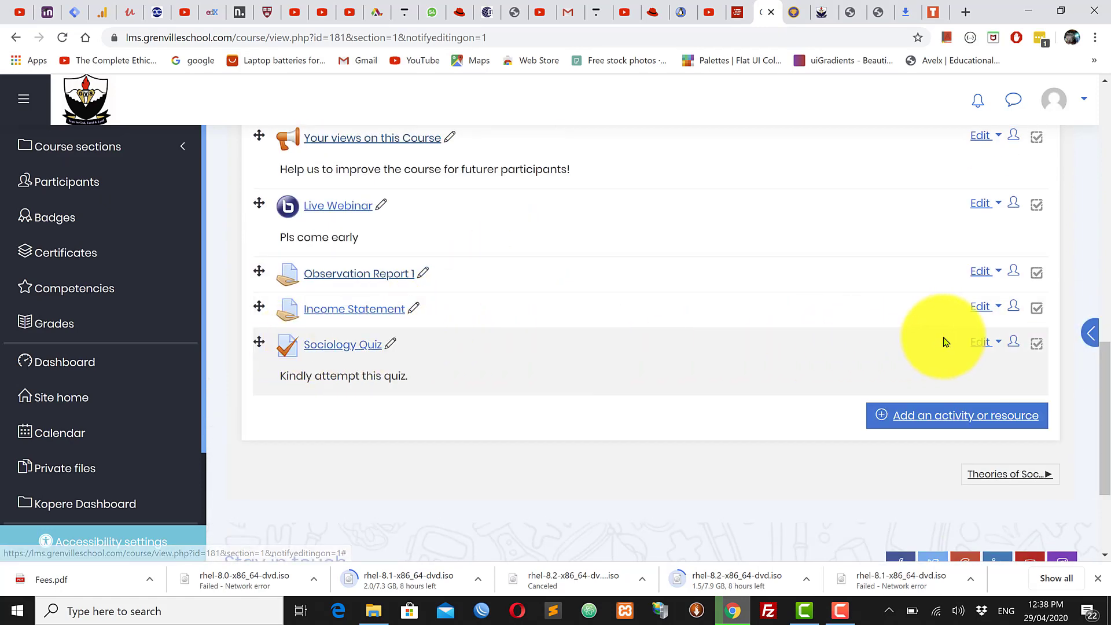
click(986, 345)
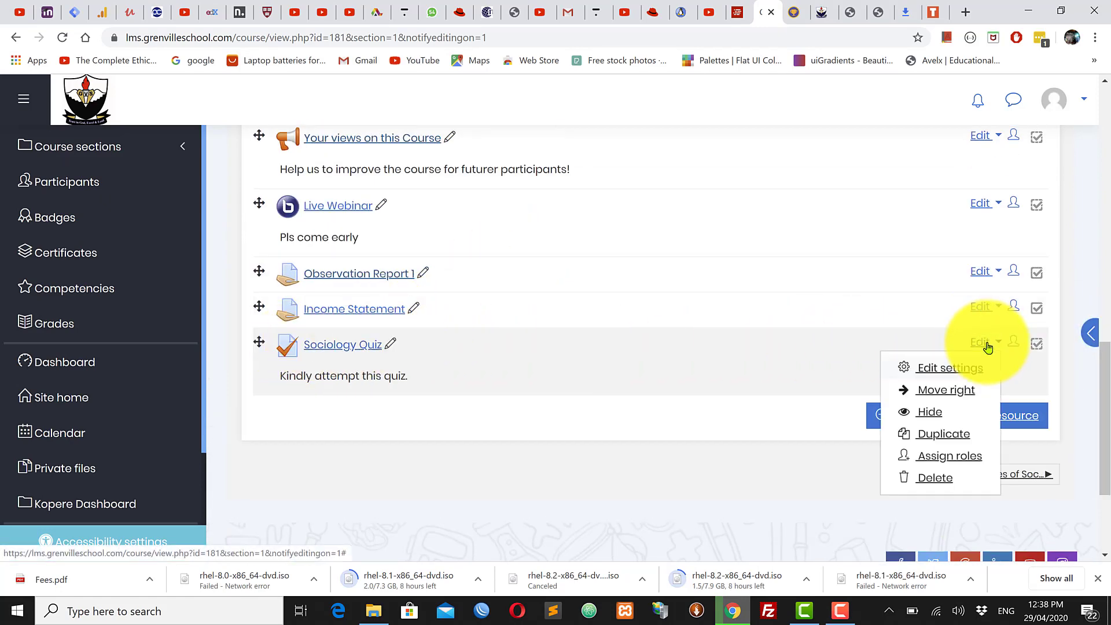
click(938, 368)
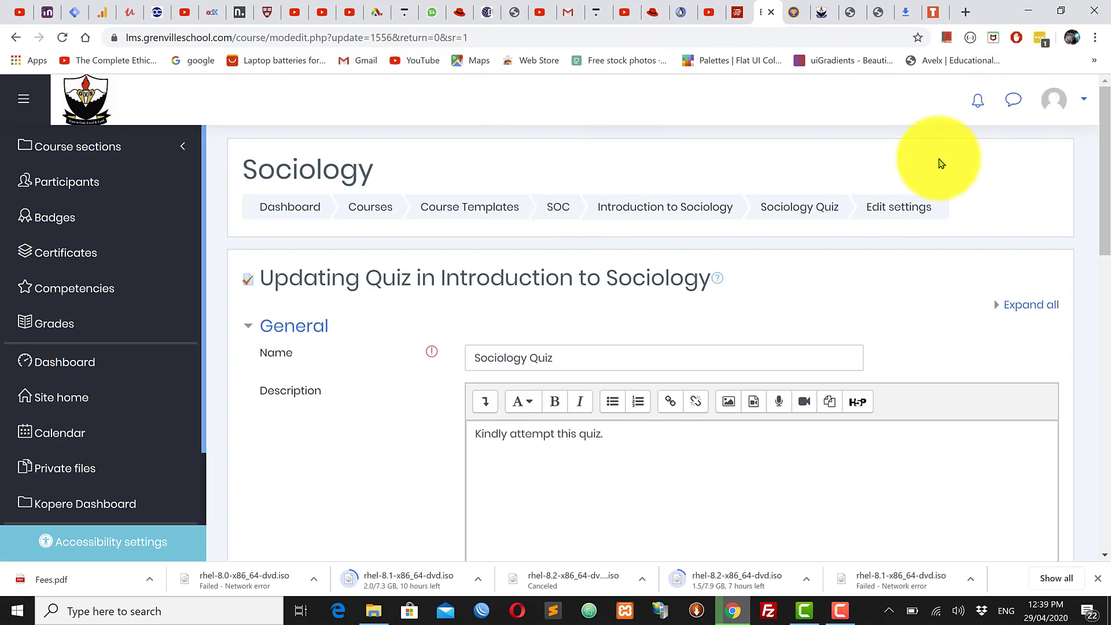
Step: Expand the quiz's Grade section and switch the grade category to Uncategorised, then back to Quizzes
triple_click(567, 354)
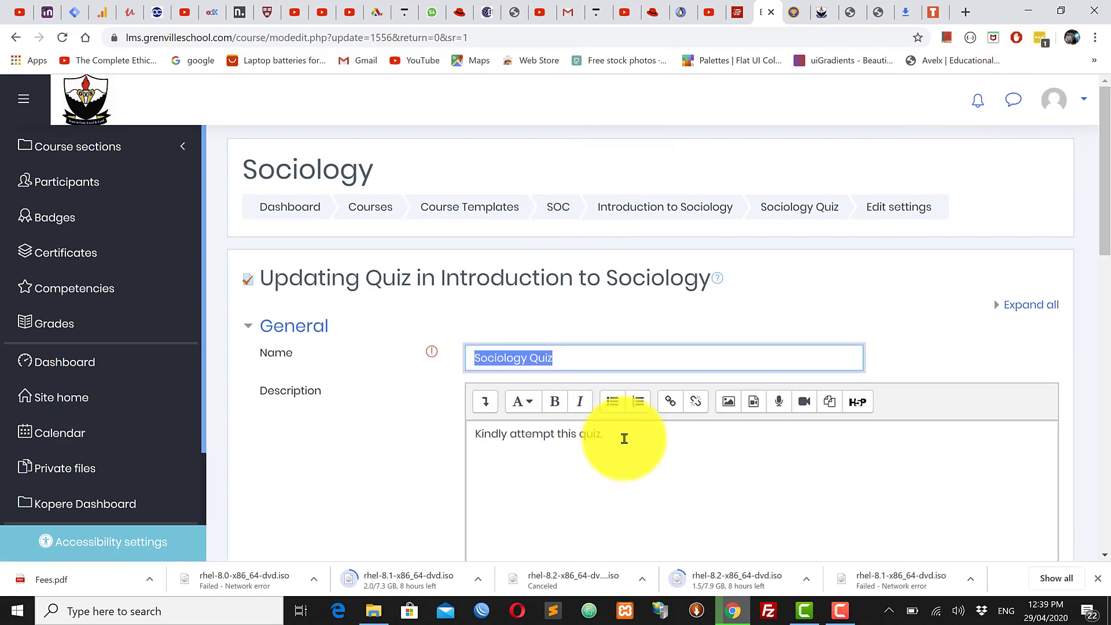
drag(605, 434, 474, 433)
scroll(637, 463, down, 5)
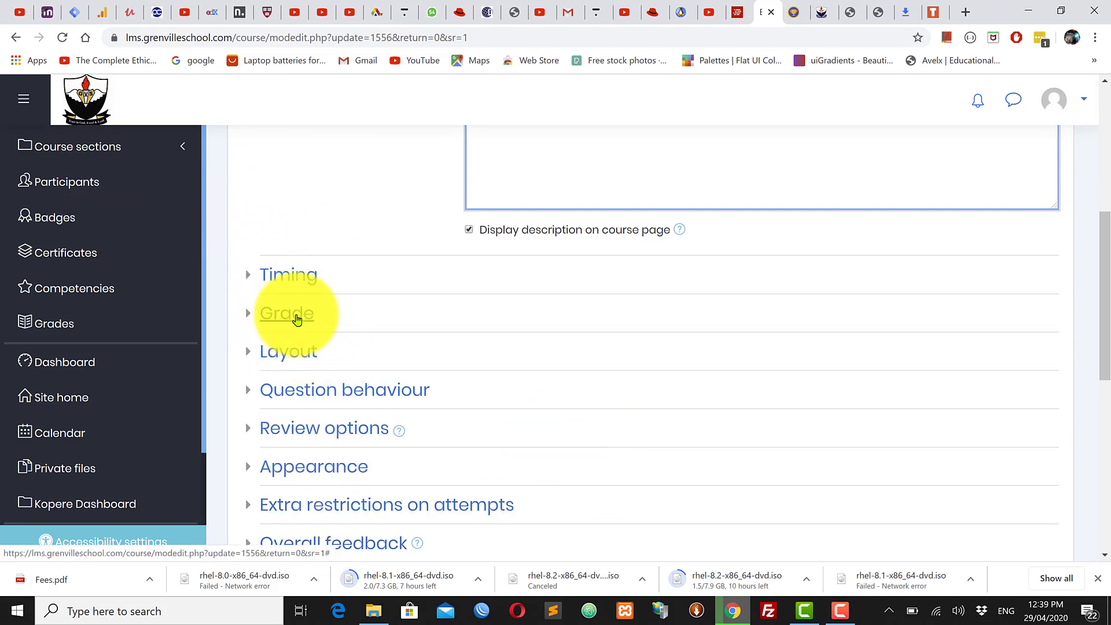
click(298, 317)
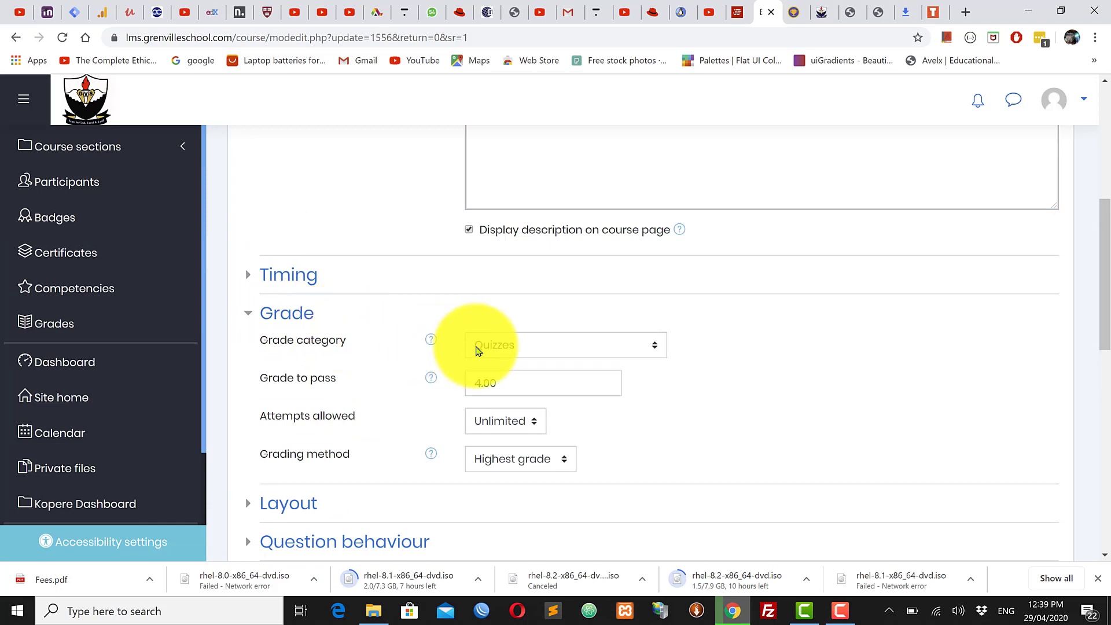
click(560, 353)
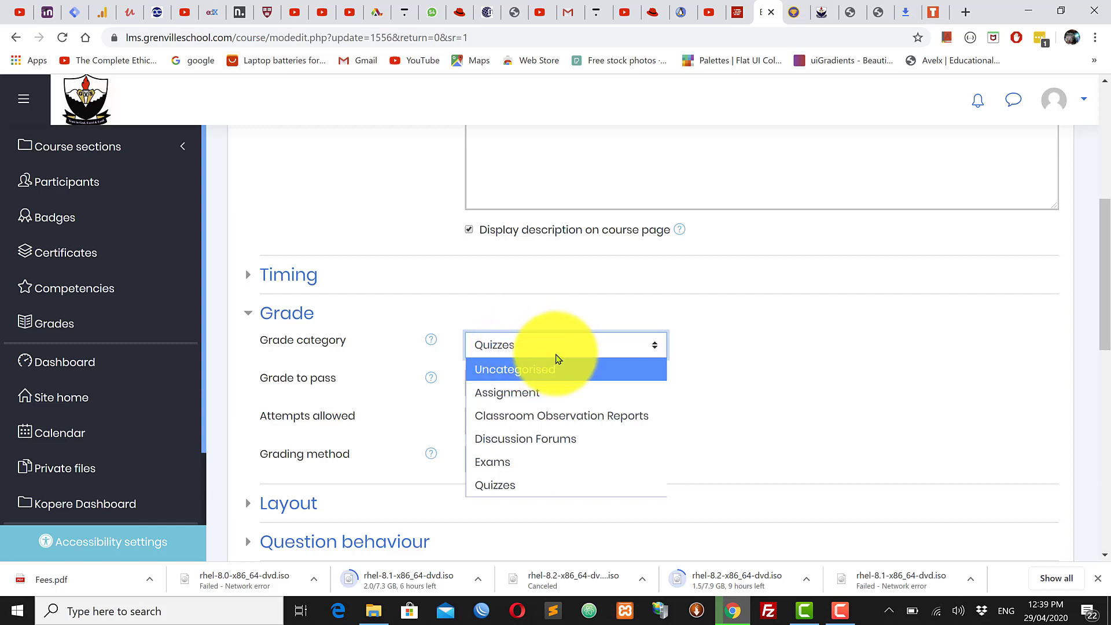
click(511, 375)
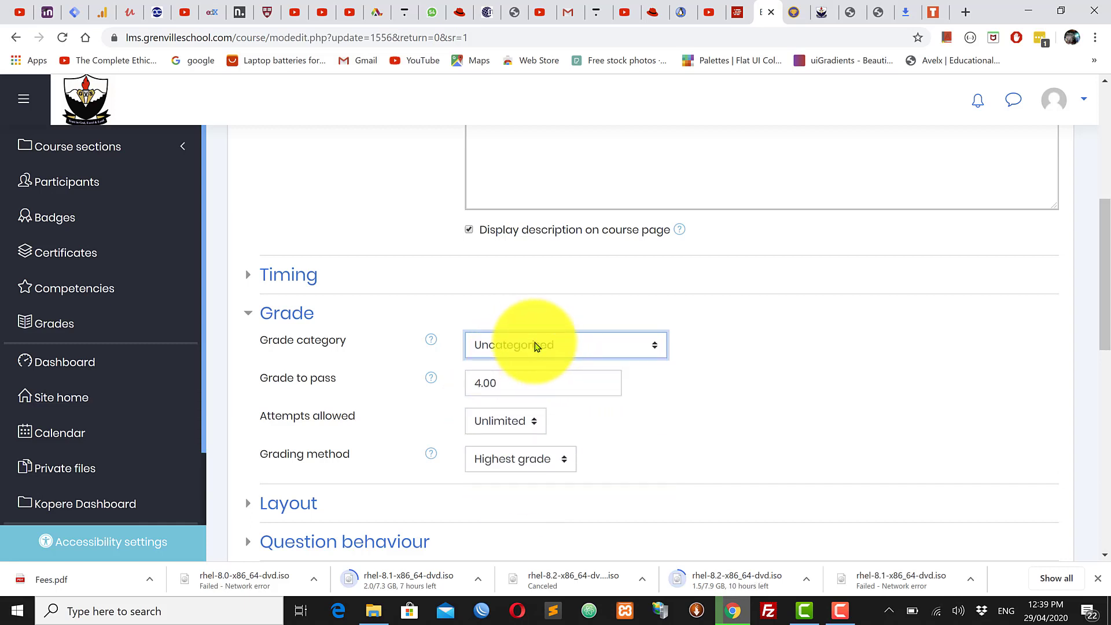
click(509, 347)
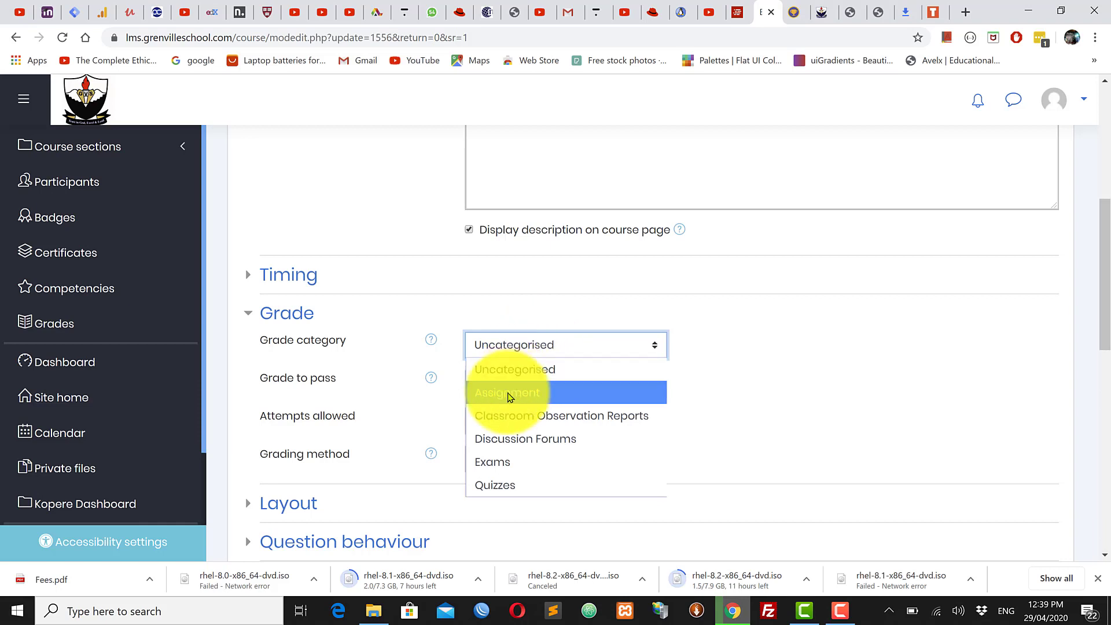
click(505, 488)
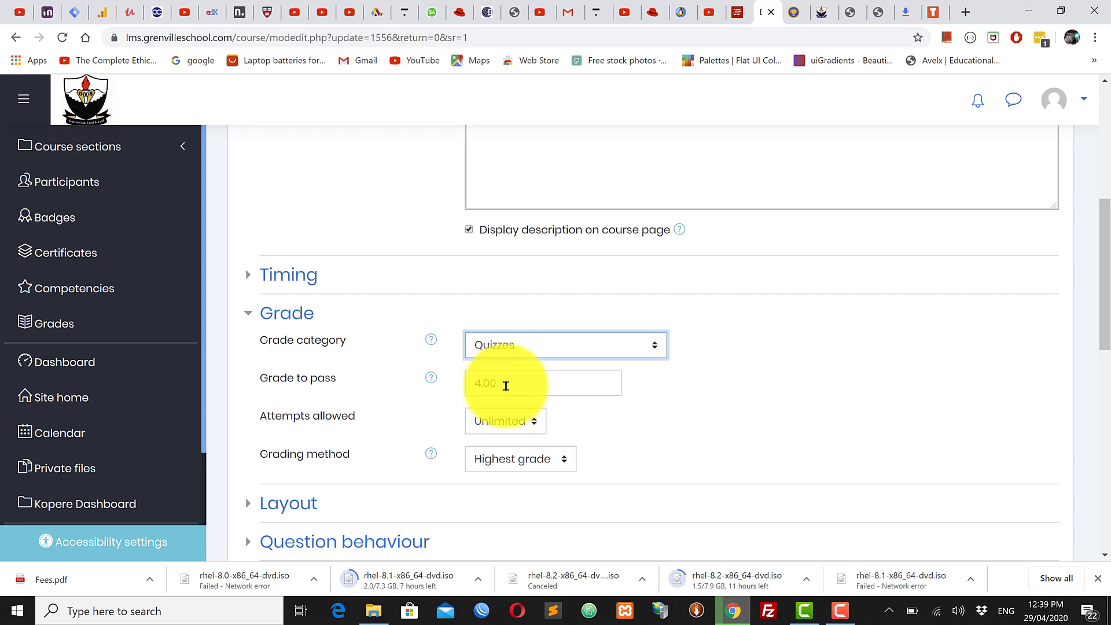
Step: Change the quiz's Grade to pass value from 4.00 to 5
drag(528, 383, 442, 390)
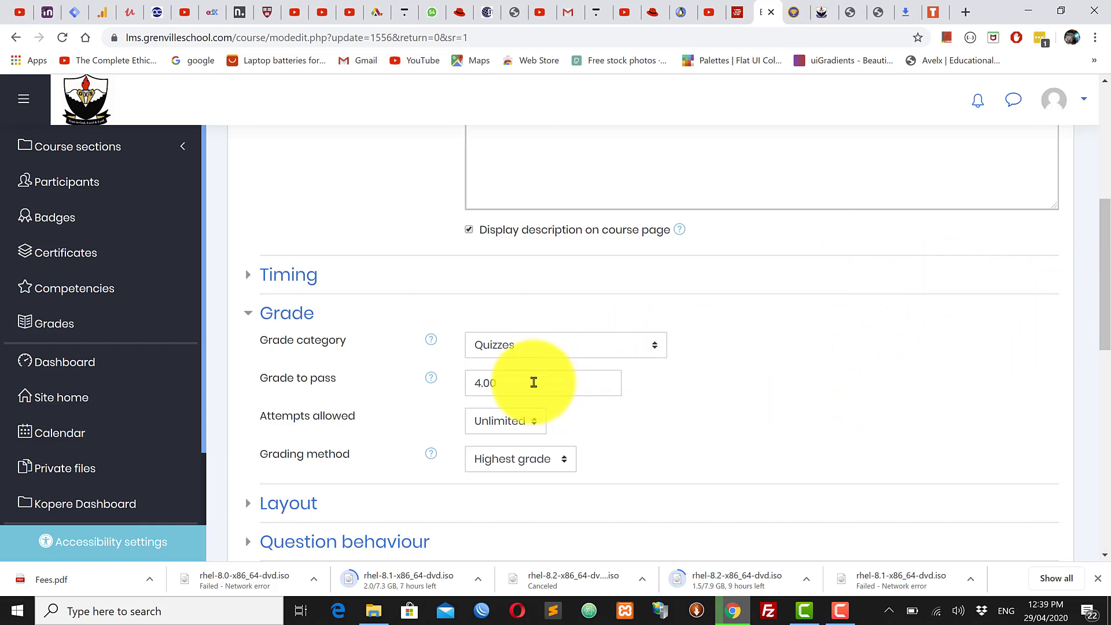
scroll(565, 365, up, 7)
scroll(567, 364, down, 6)
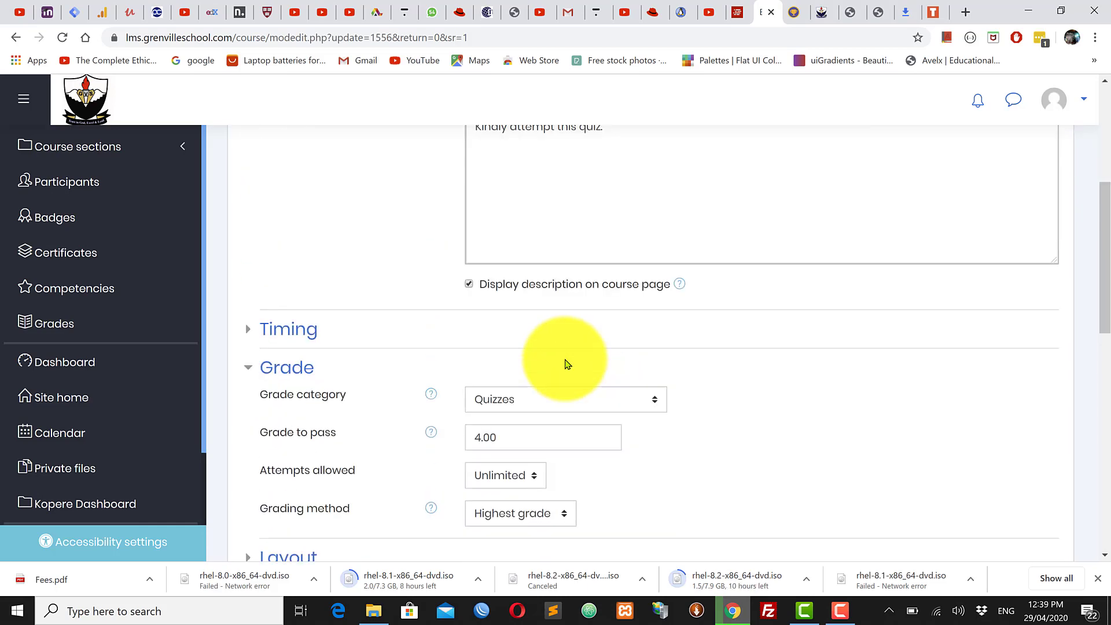
scroll(567, 364, down, 1)
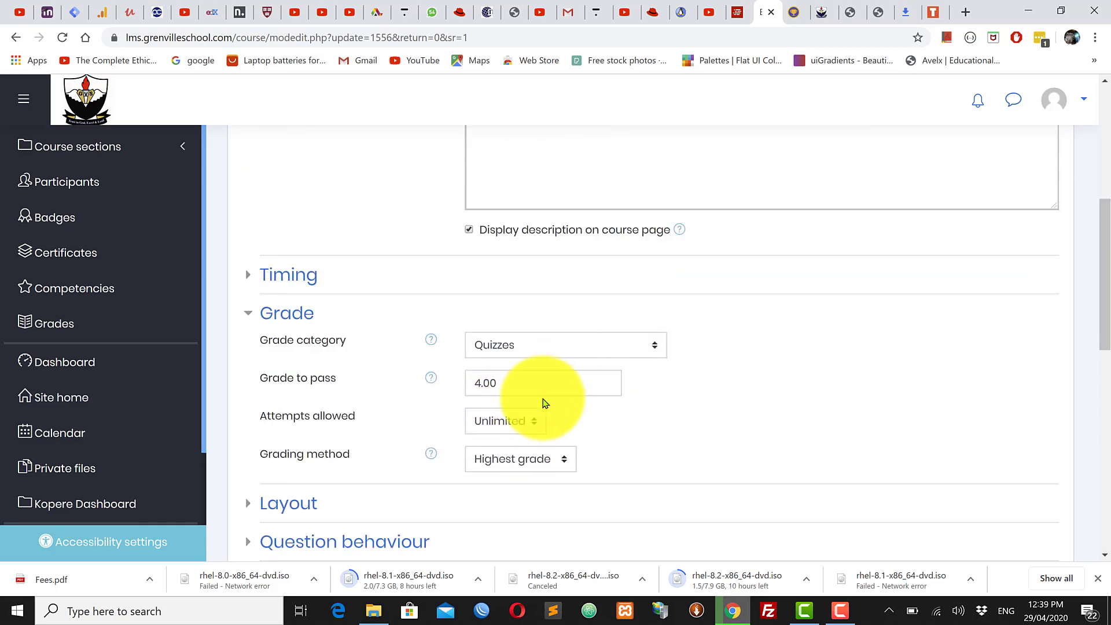
drag(521, 386, 484, 387)
click(510, 385)
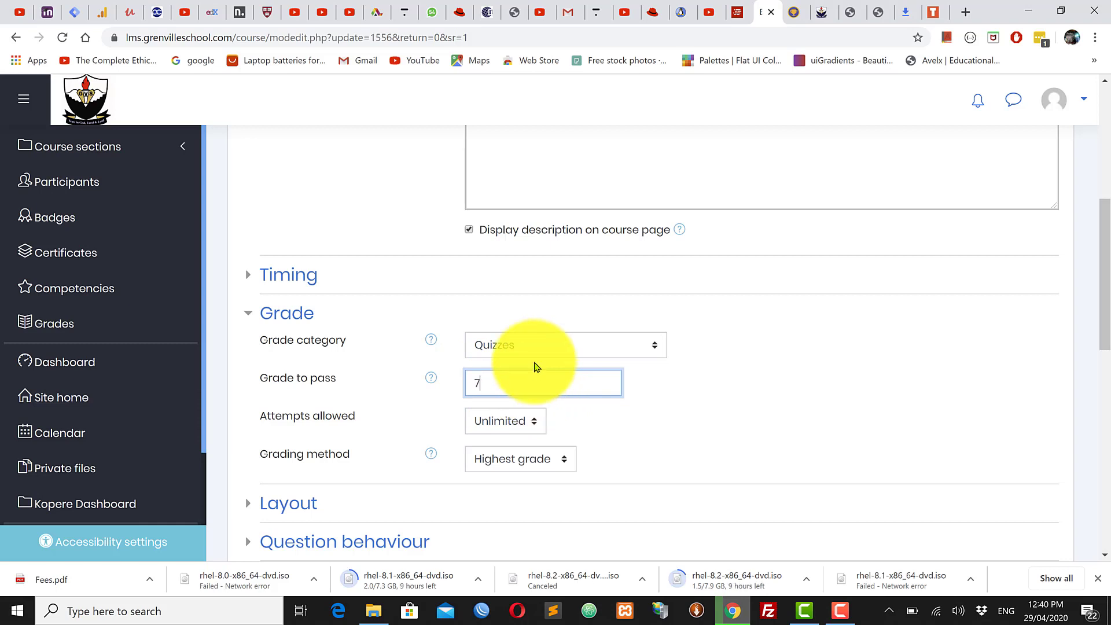
click(792, 449)
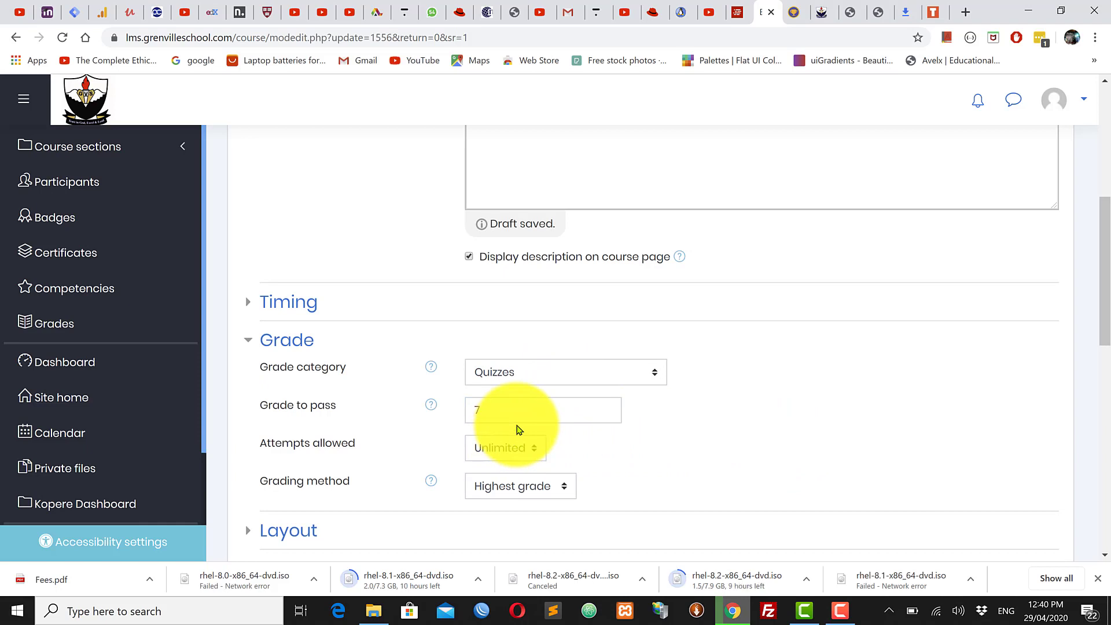
scroll(521, 430, down, 1)
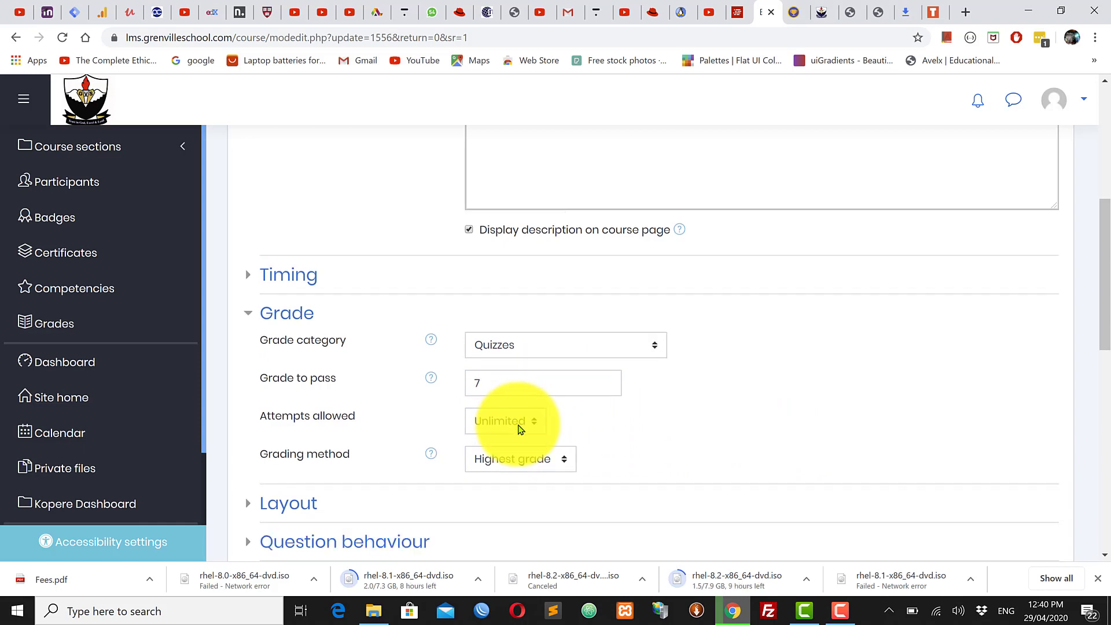
drag(494, 382, 454, 395)
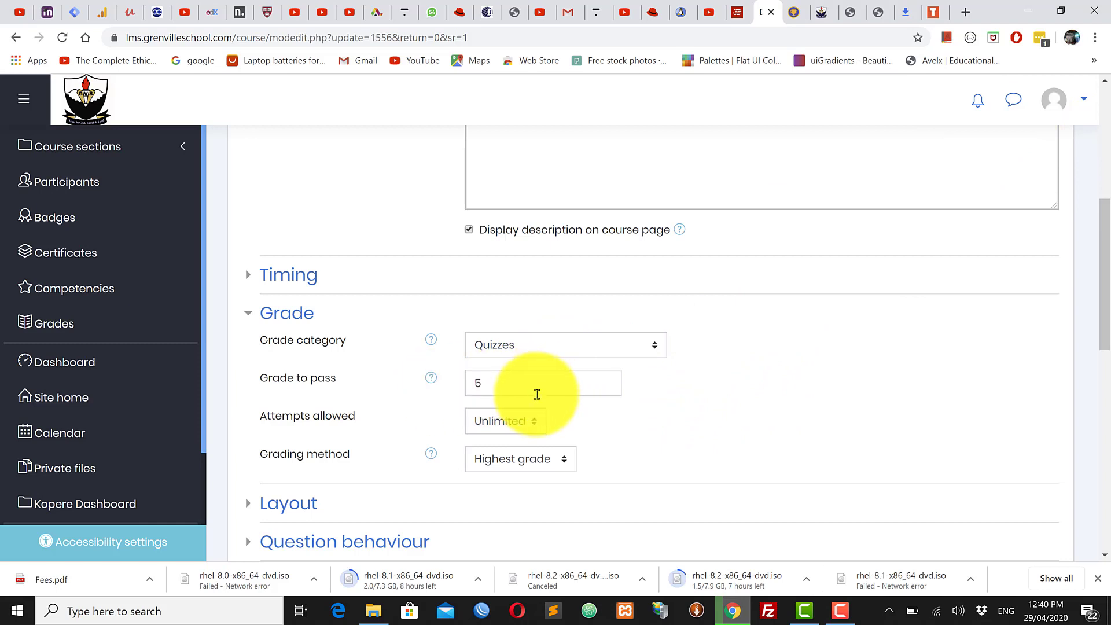
scroll(541, 394, down, 1)
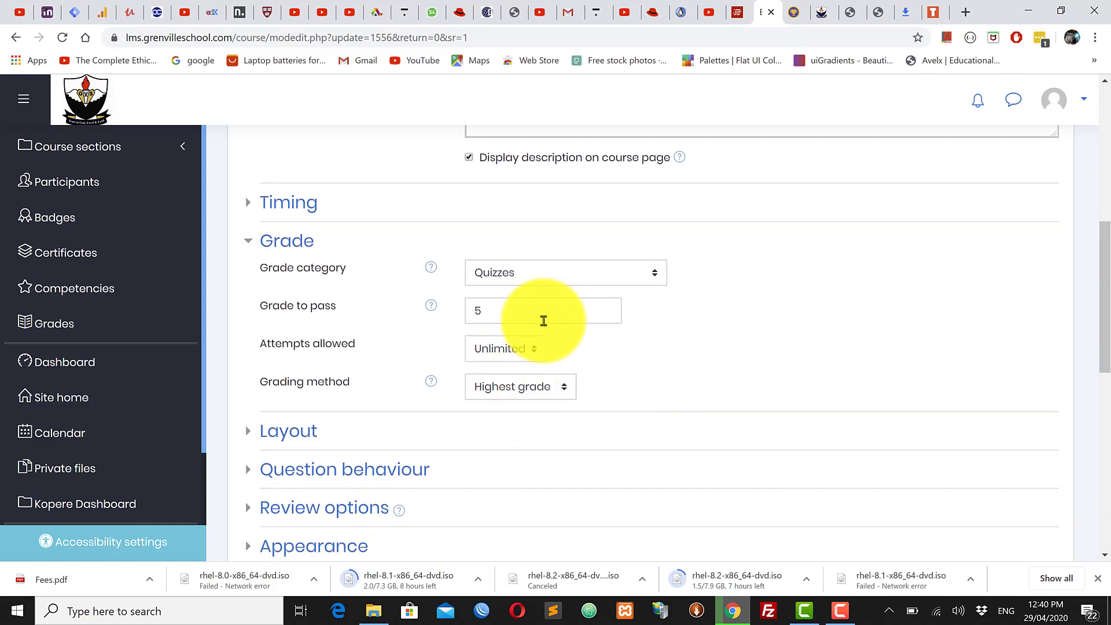
Step: Confirm the Grade to pass reads 5 and scroll down toward the form's Save buttons
click(505, 312)
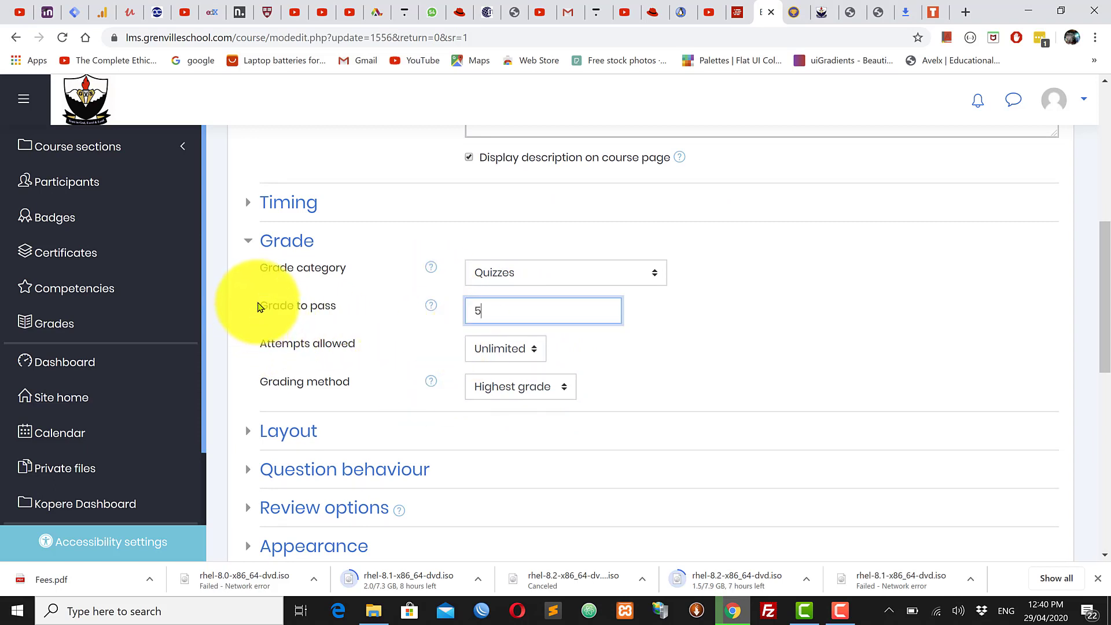
drag(258, 306, 335, 302)
click(665, 352)
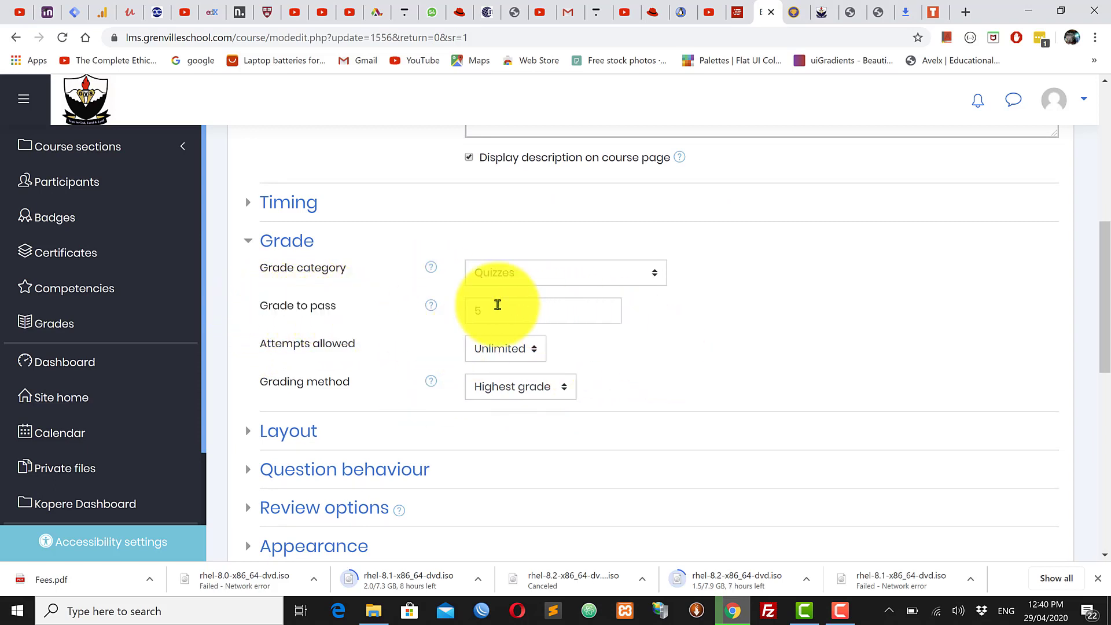
drag(506, 311, 471, 314)
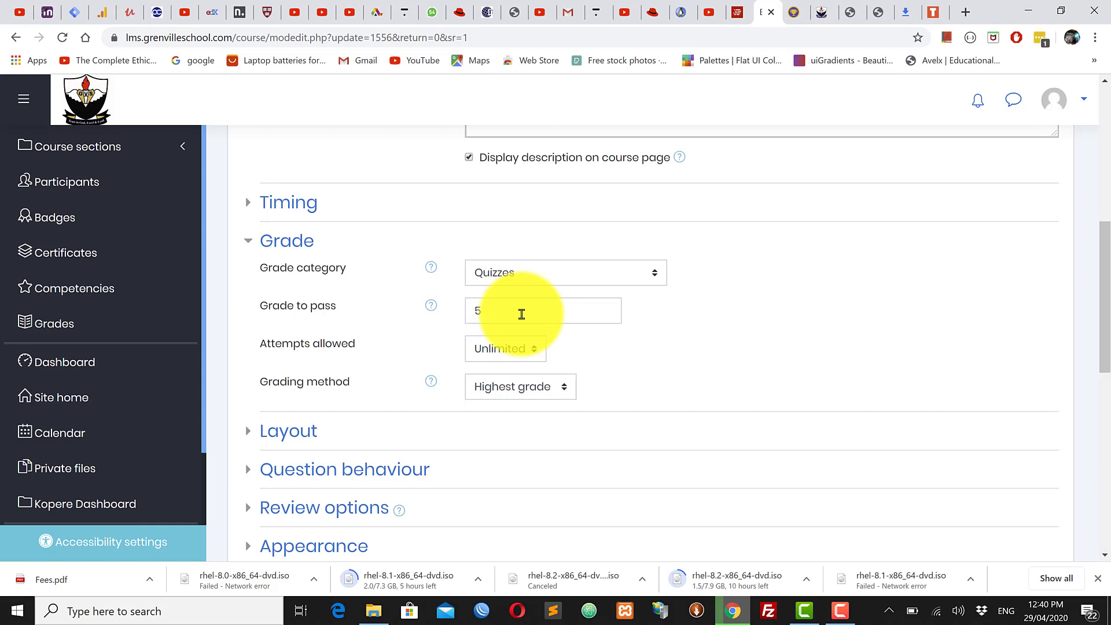
double_click(488, 312)
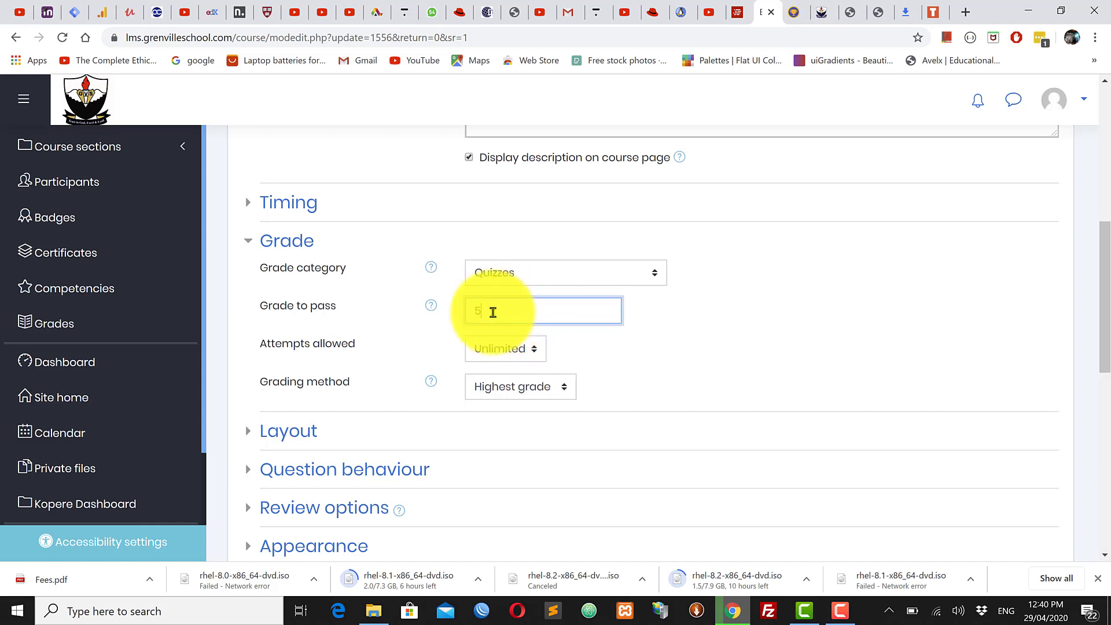
drag(260, 311, 355, 315)
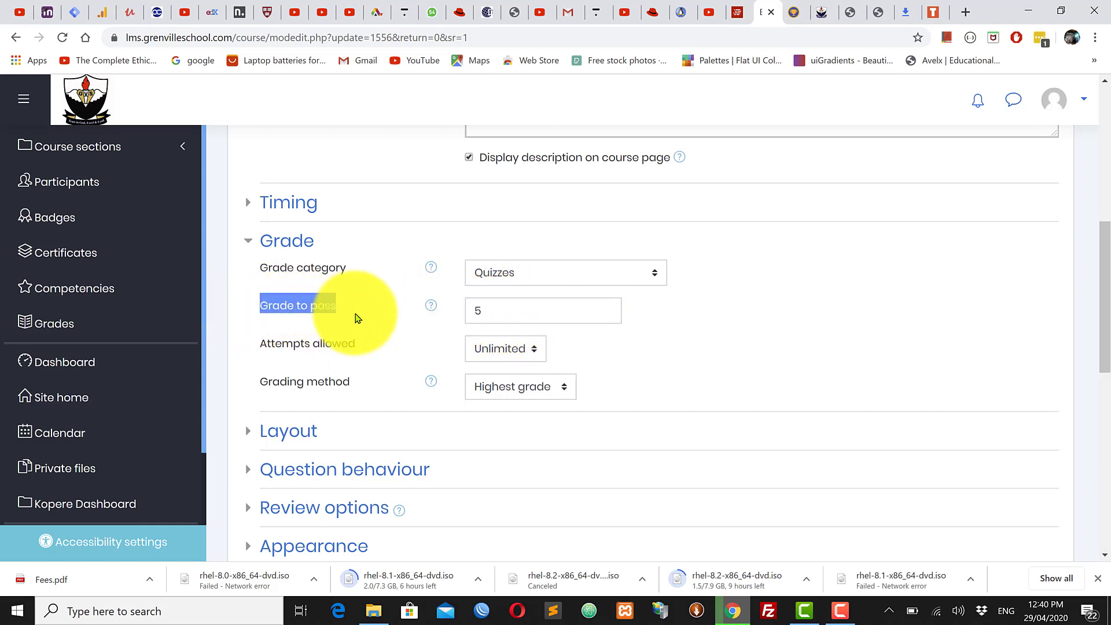
click(528, 315)
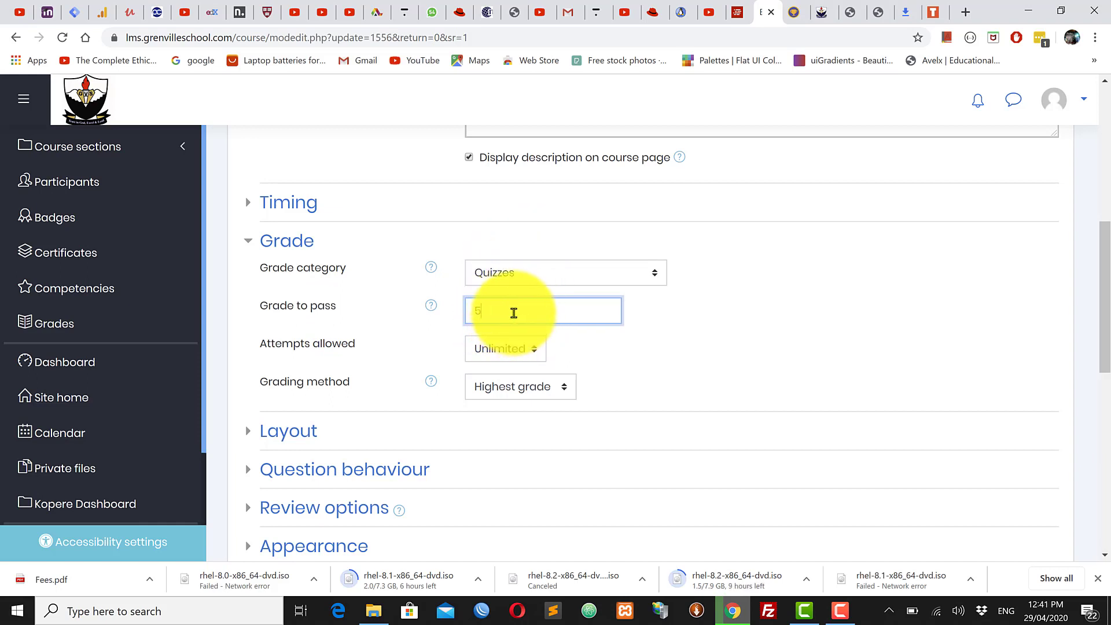
drag(514, 314, 451, 317)
drag(551, 311, 349, 313)
click(707, 333)
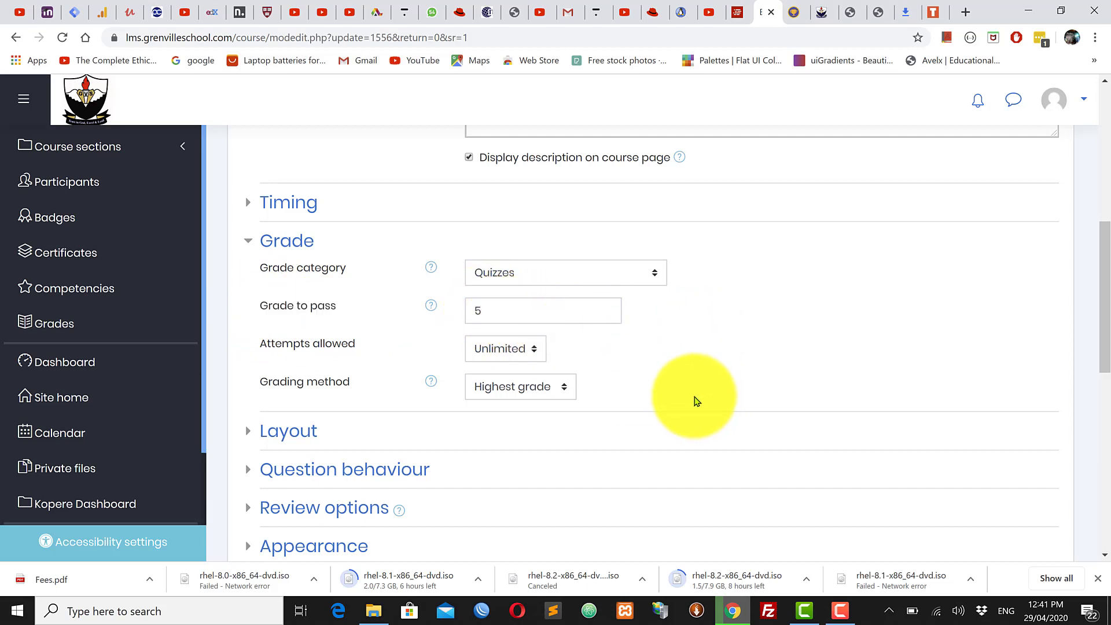
scroll(696, 401, down, 1)
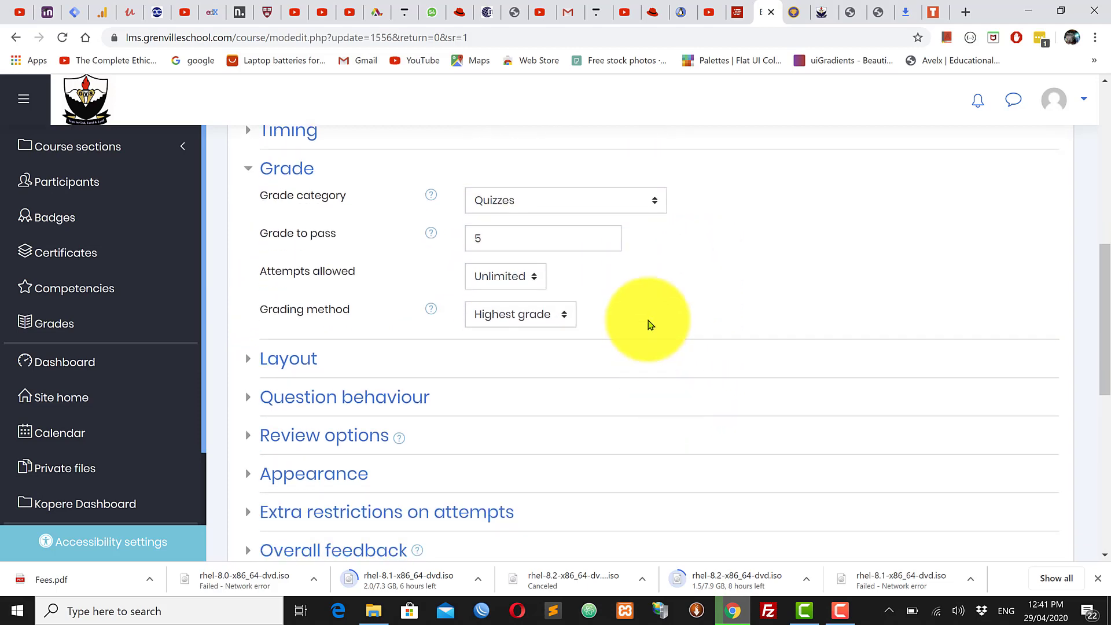
scroll(320, 402, down, 3)
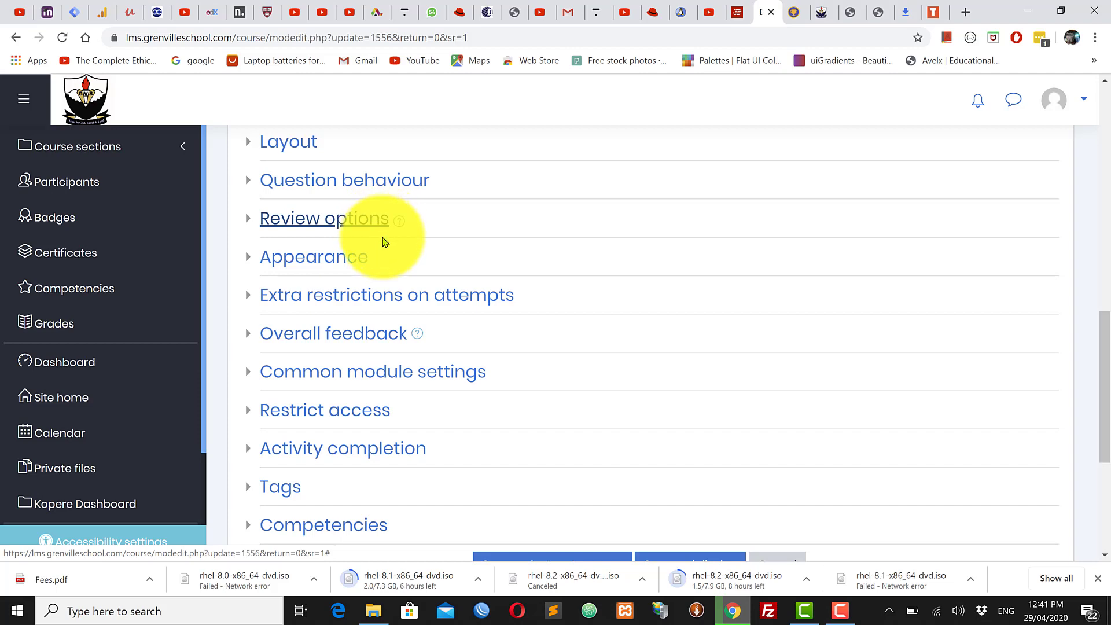
scroll(397, 391, down, 2)
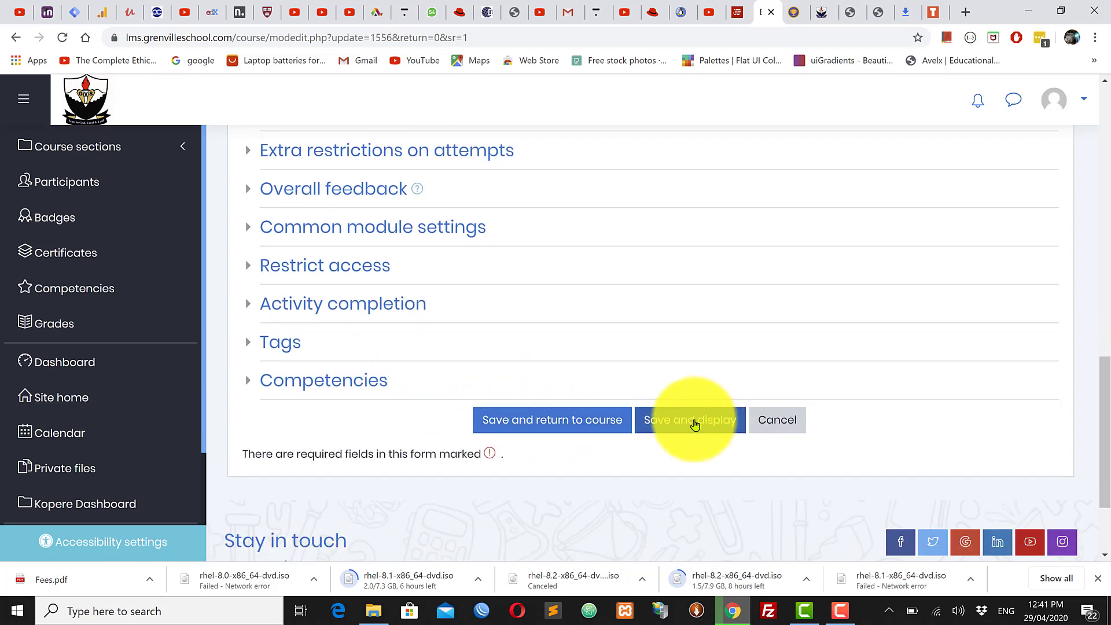
Step: Save the quiz settings, return to the Sociology course, and turn editing mode off
click(585, 421)
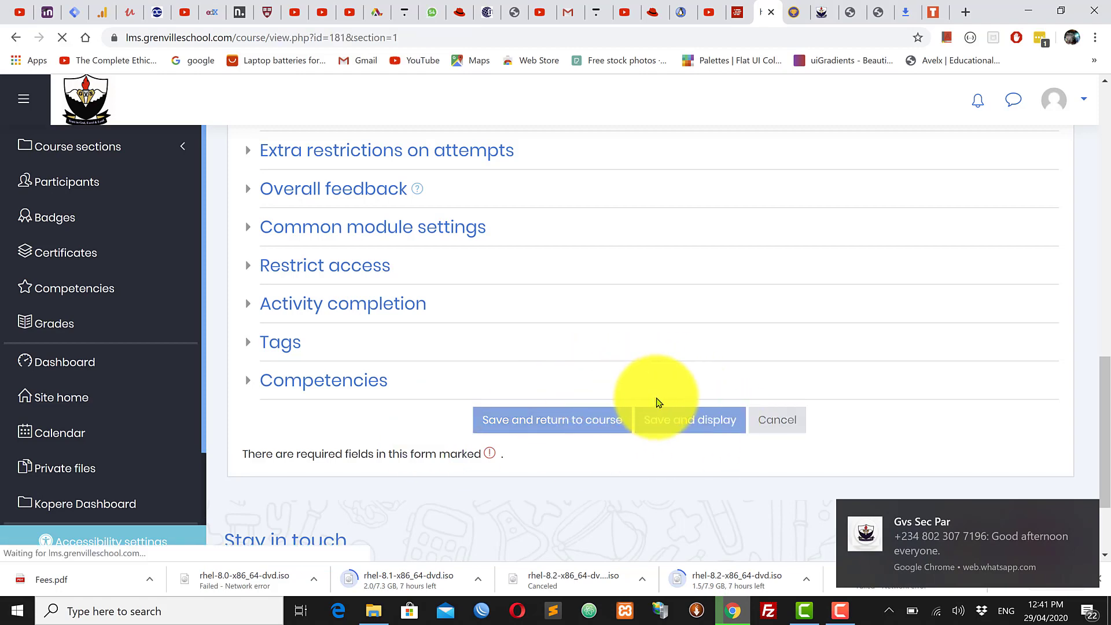
scroll(663, 405, down, 15)
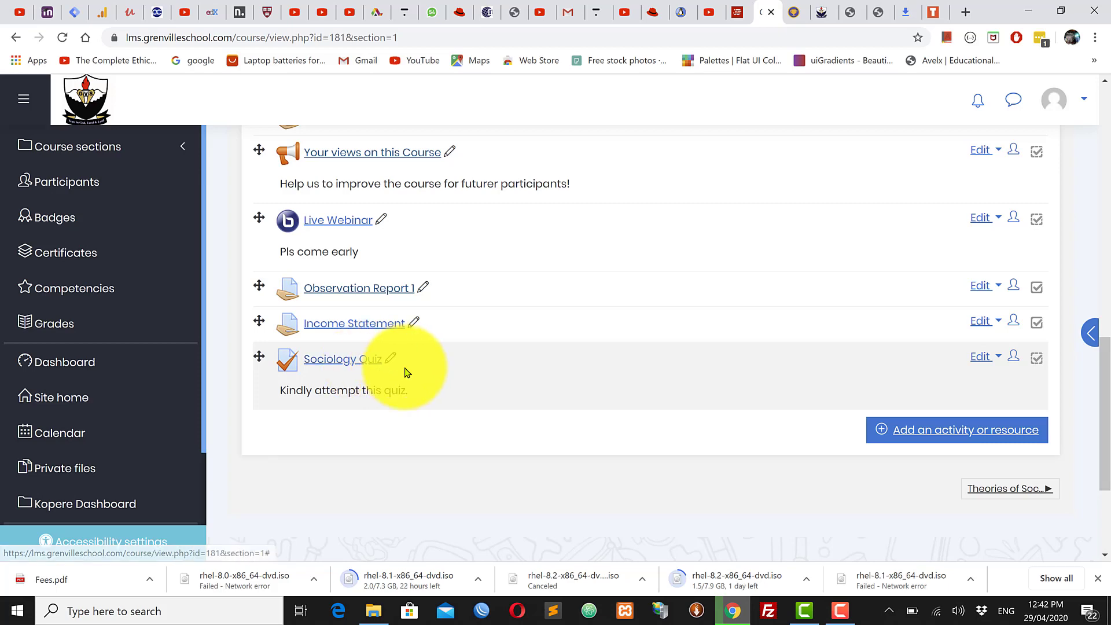
scroll(441, 371, up, 9)
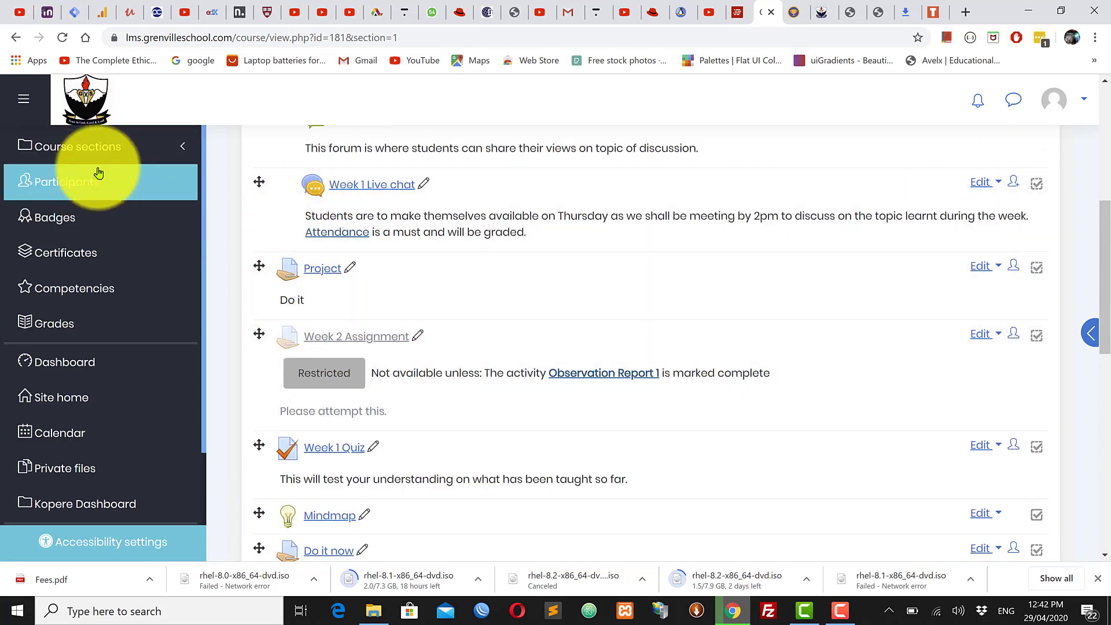
scroll(810, 421, up, 6)
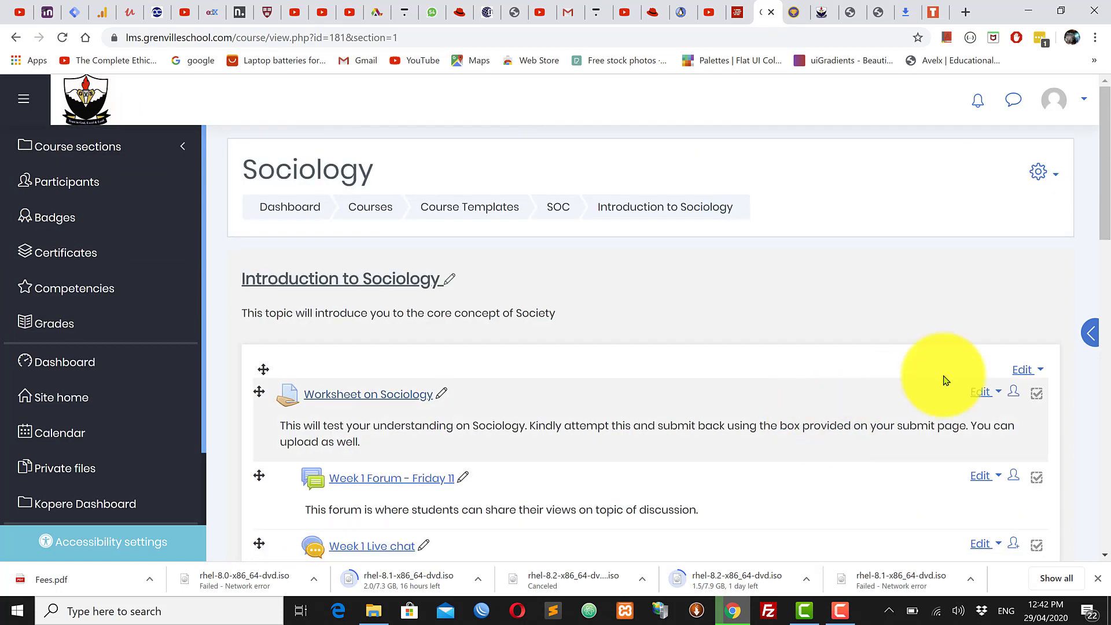
click(1039, 184)
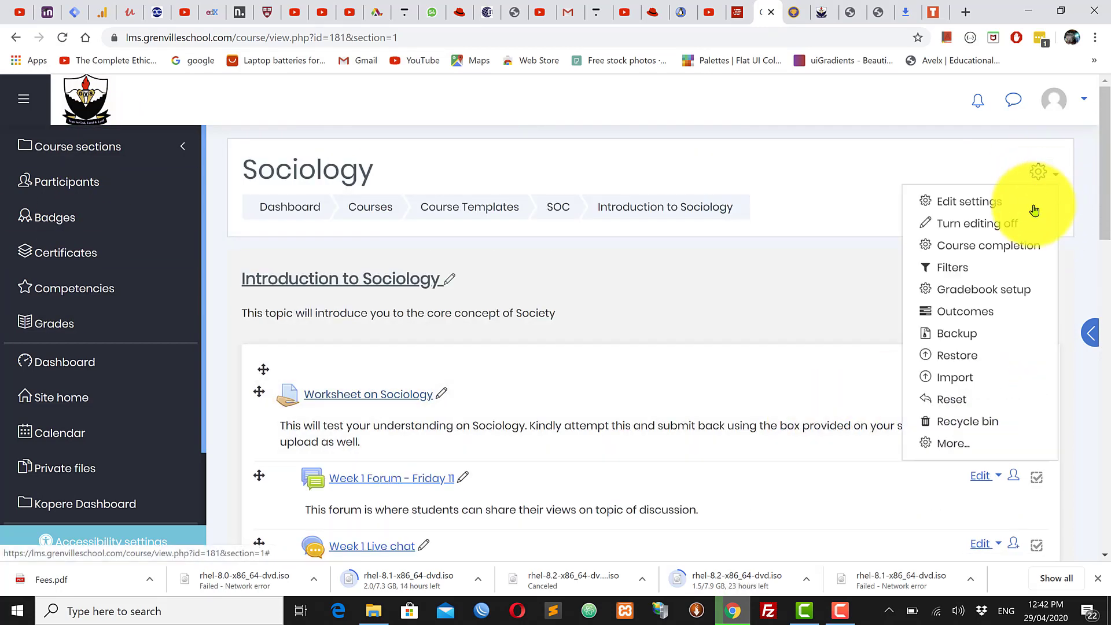
click(982, 226)
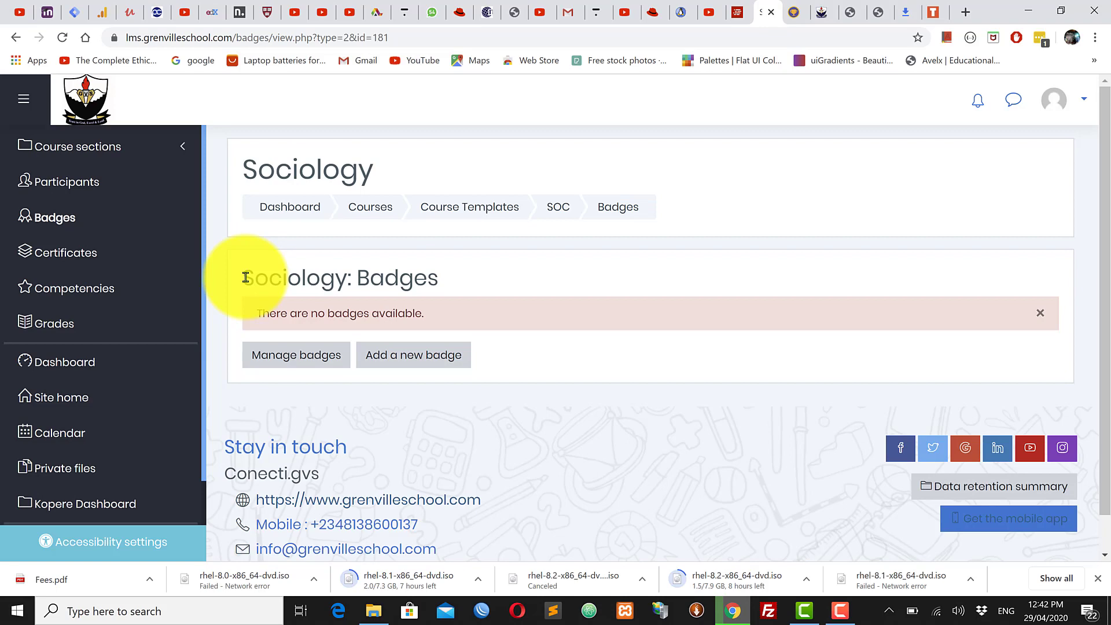
Step: Select the 'no badges available' message on the Sociology Badges page, then move to the moodlebadges.com tab
drag(246, 277, 444, 286)
click(443, 287)
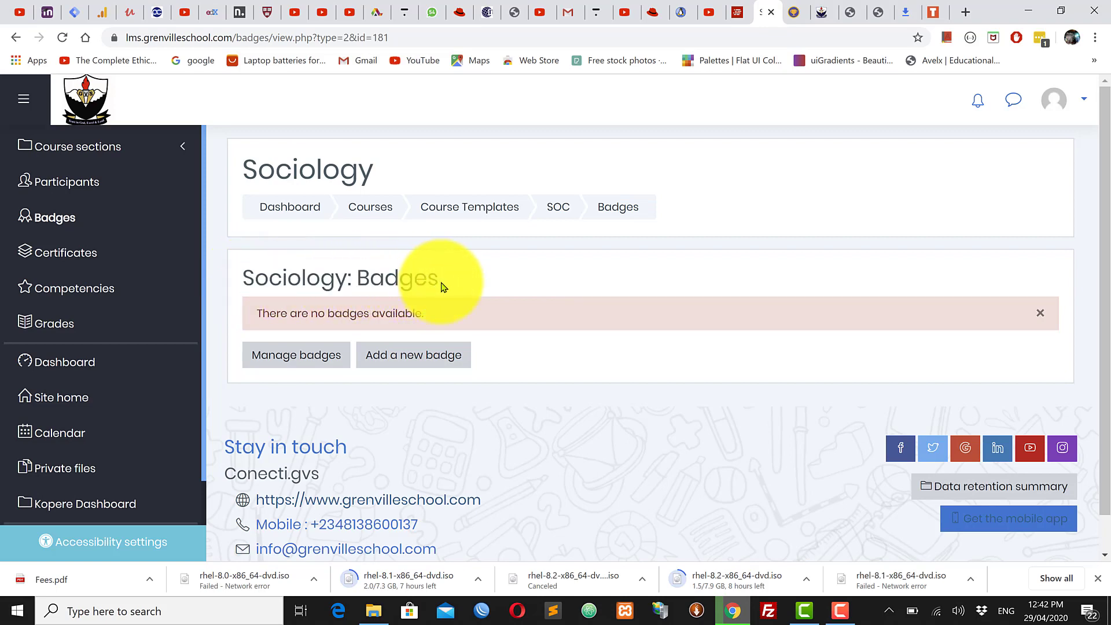
click(793, 14)
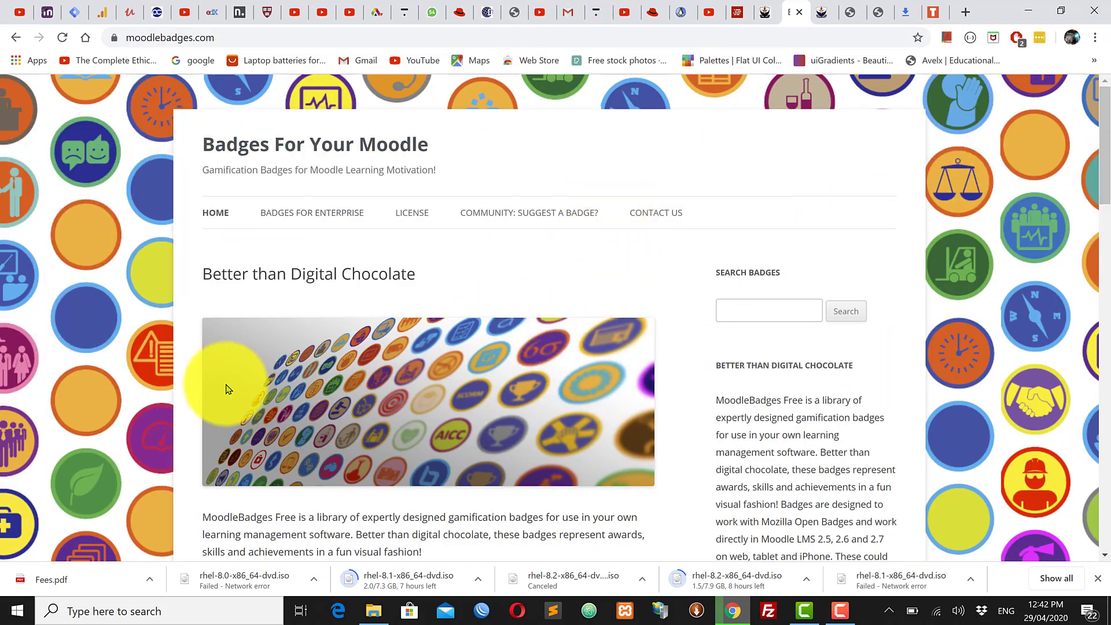
Step: Check the downloaded Badges folder, then focus the download form's Full Name field
scroll(231, 382, down, 6)
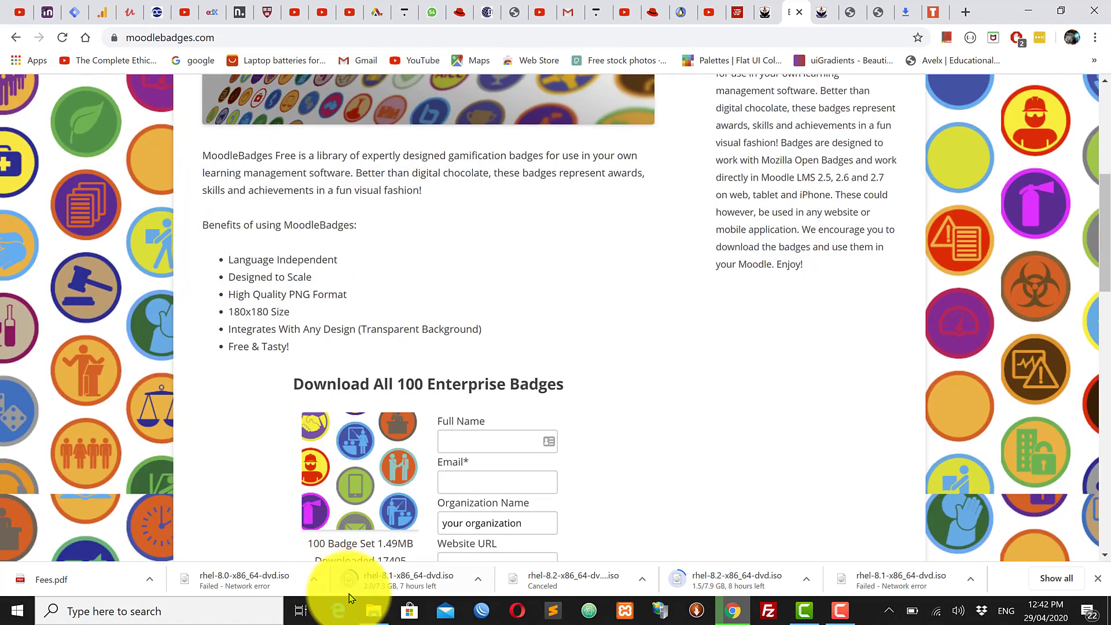
click(374, 610)
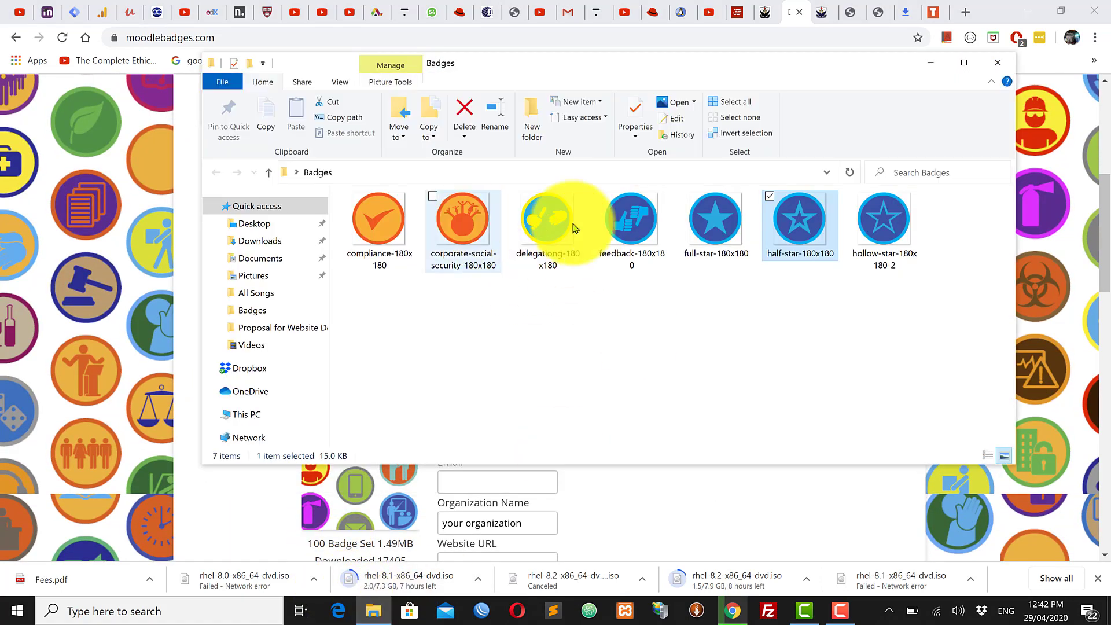
click(930, 62)
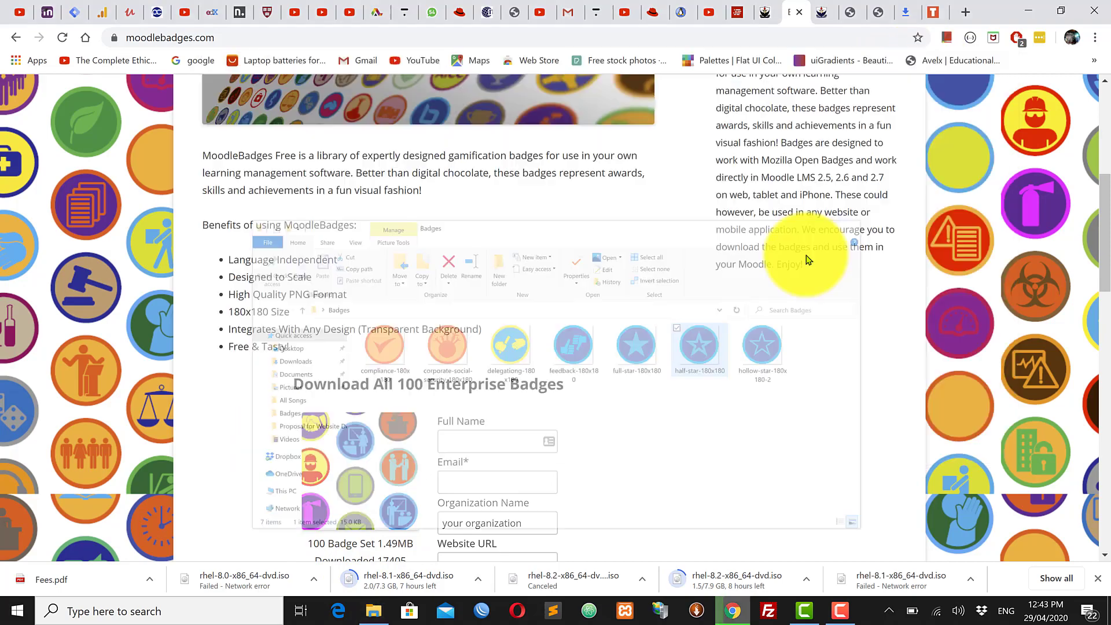
scroll(438, 448, up, 5)
scroll(438, 448, down, 5)
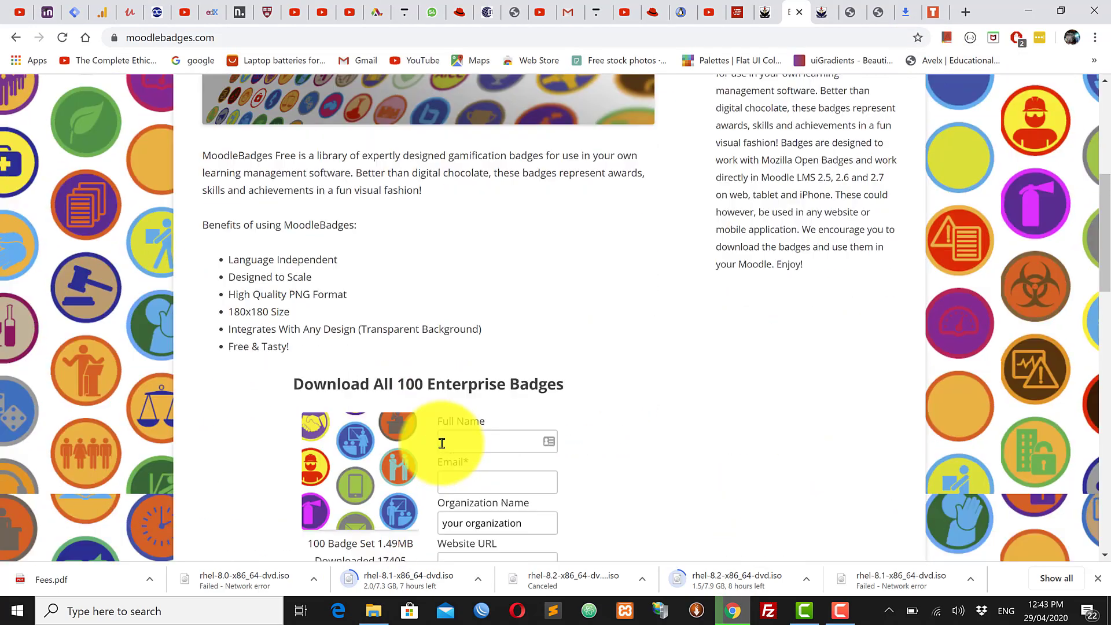
click(486, 441)
click(727, 460)
Step: Scroll to the Workplace Security Badge image, view its image options, and return to the Grenville School site
scroll(585, 496, down, 1)
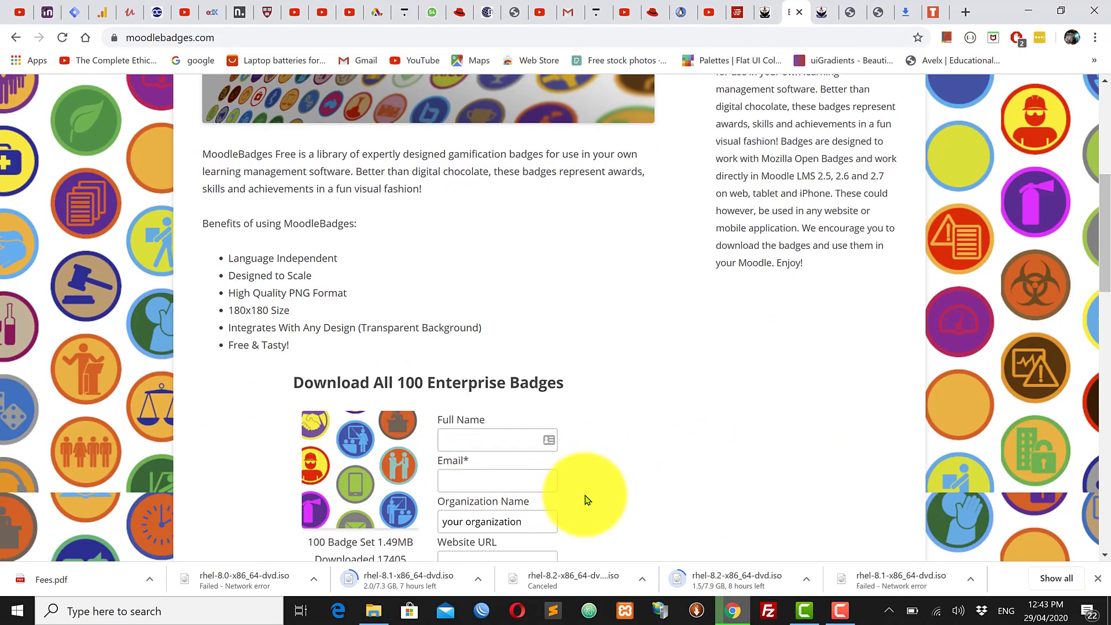
scroll(585, 496, down, 5)
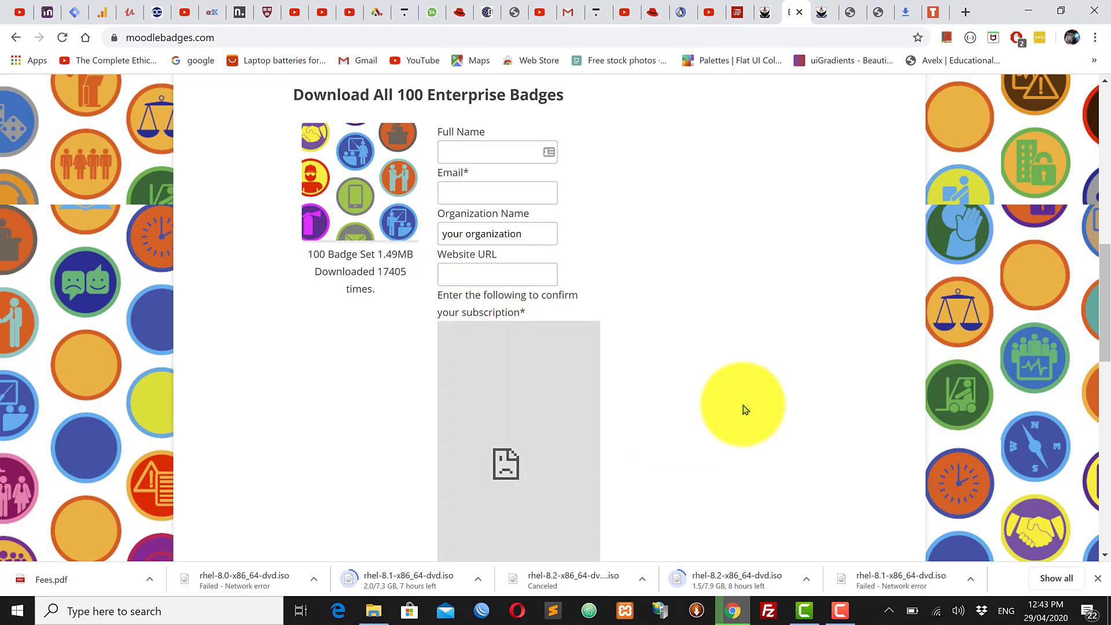
scroll(509, 444, down, 10)
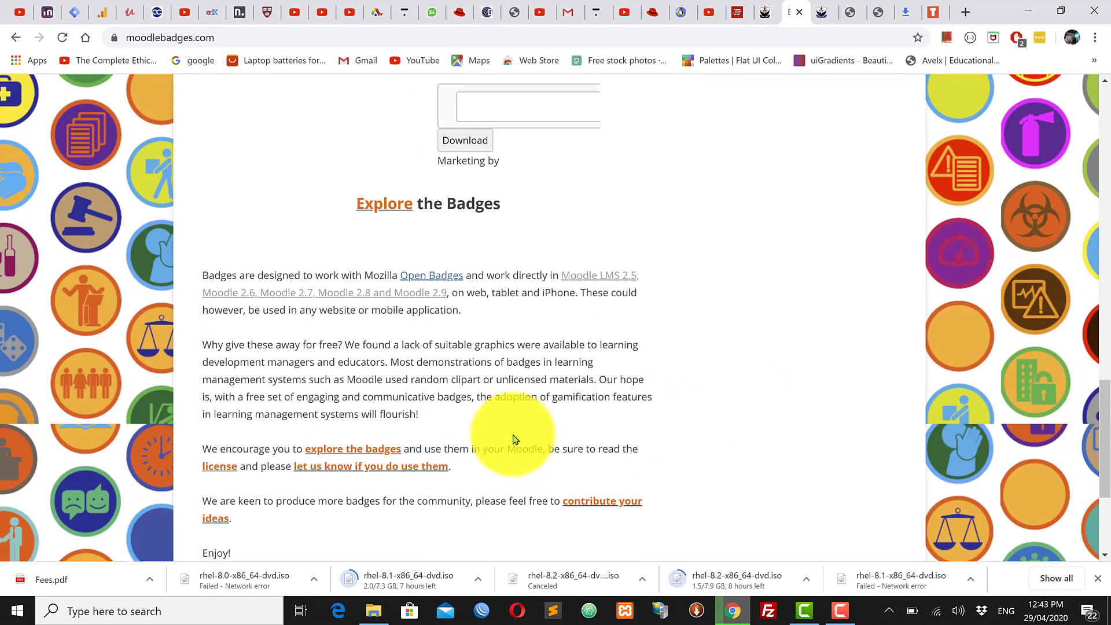
scroll(515, 438, up, 15)
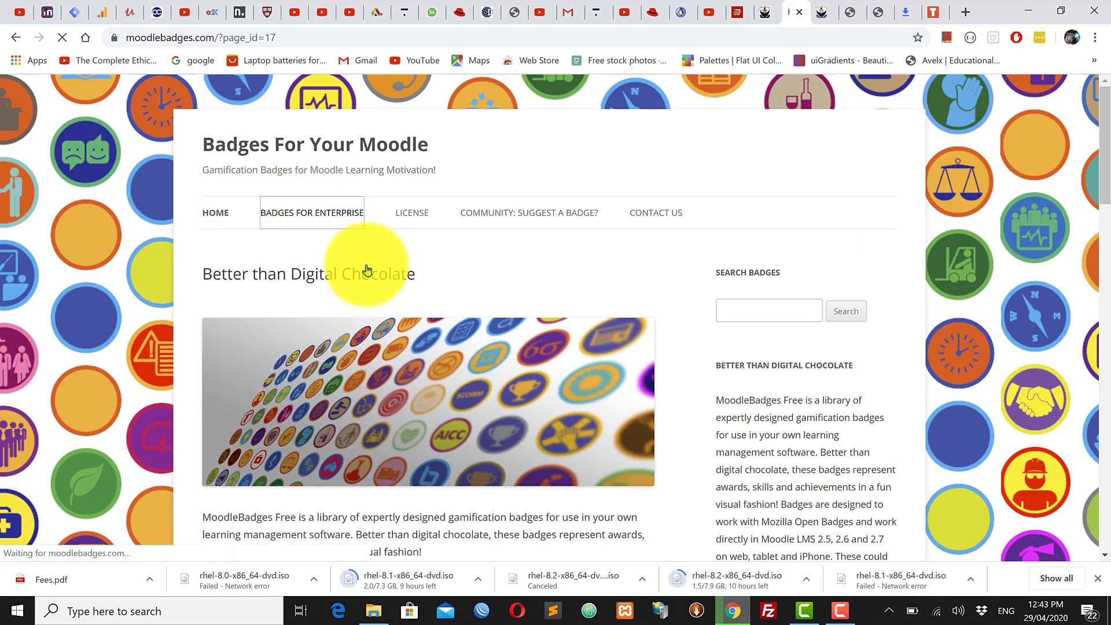
scroll(388, 358, down, 1)
scroll(388, 358, down, 2)
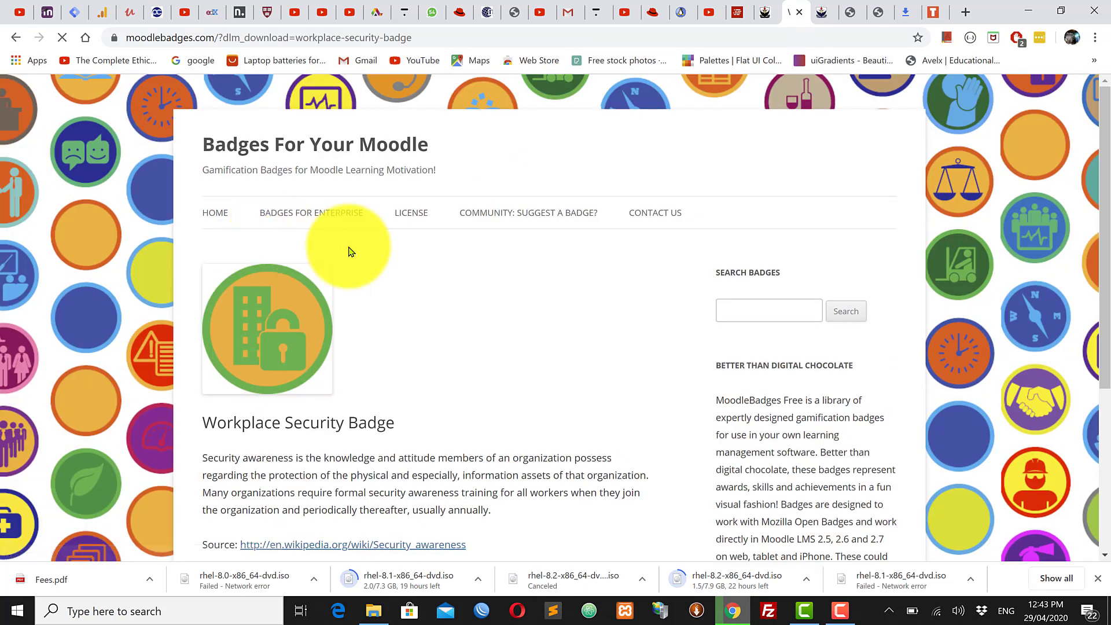
right_click(276, 324)
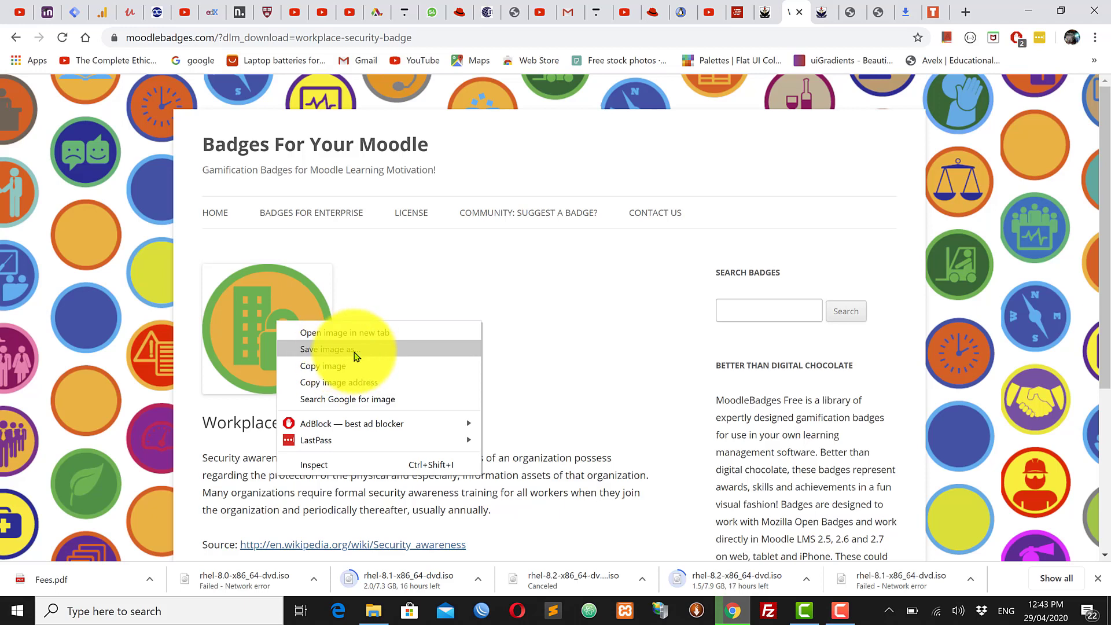
click(591, 283)
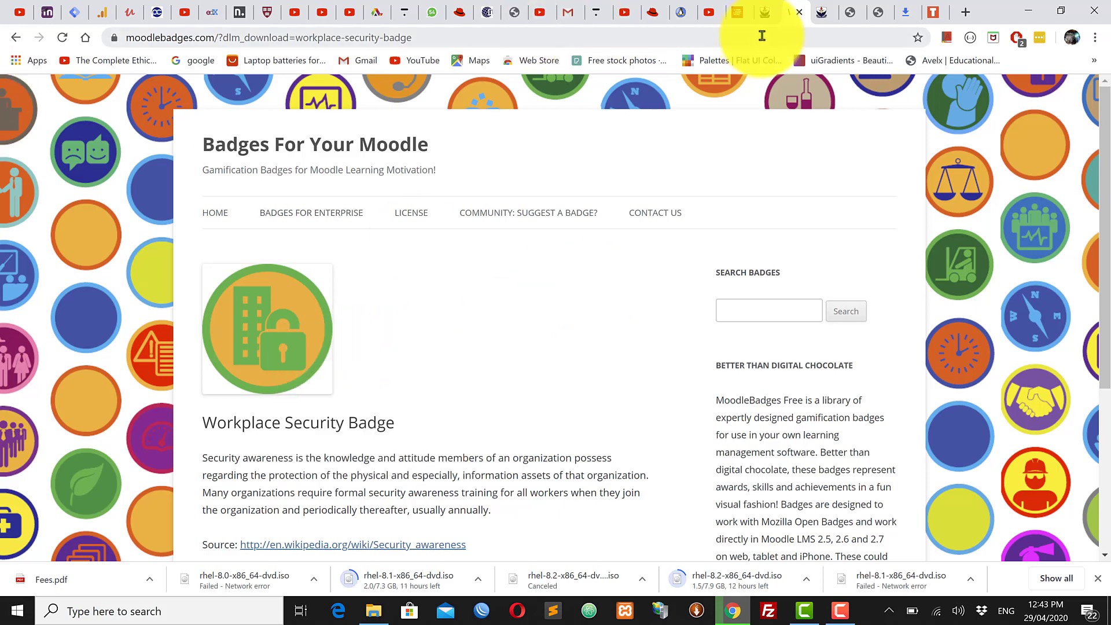
click(819, 12)
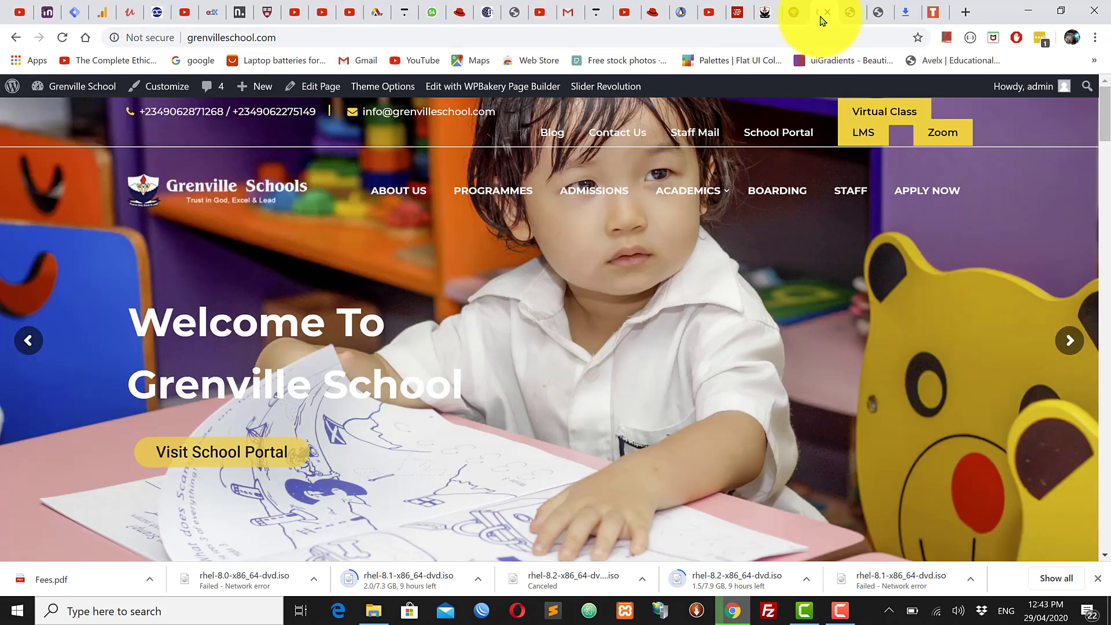
Step: From the Sociology badges page, start a new badge named '5 Star Badge'
click(768, 12)
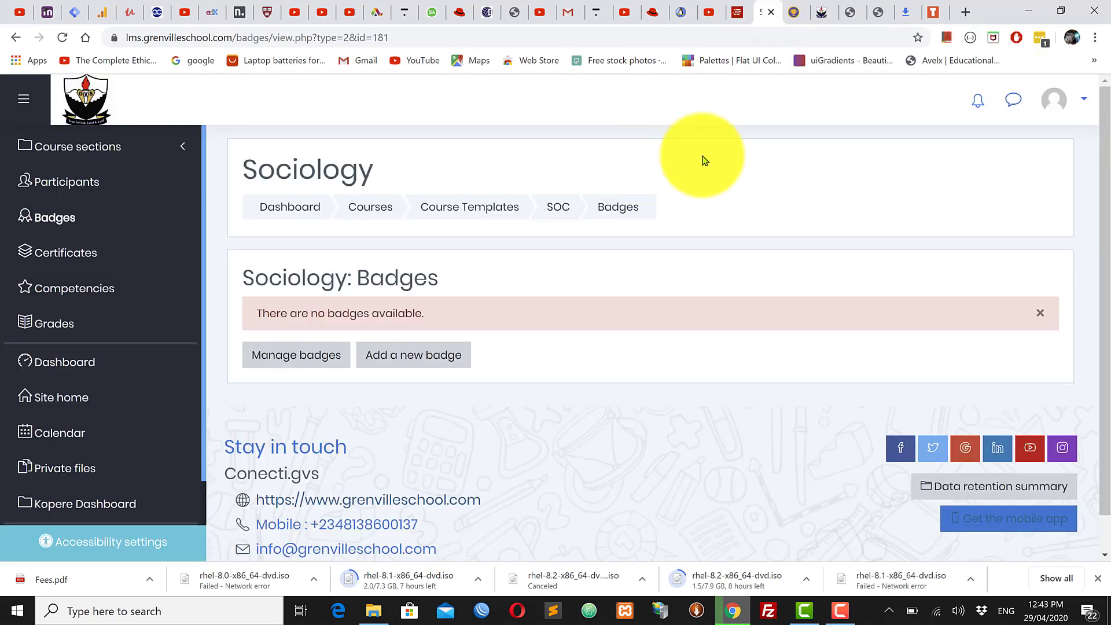
click(429, 364)
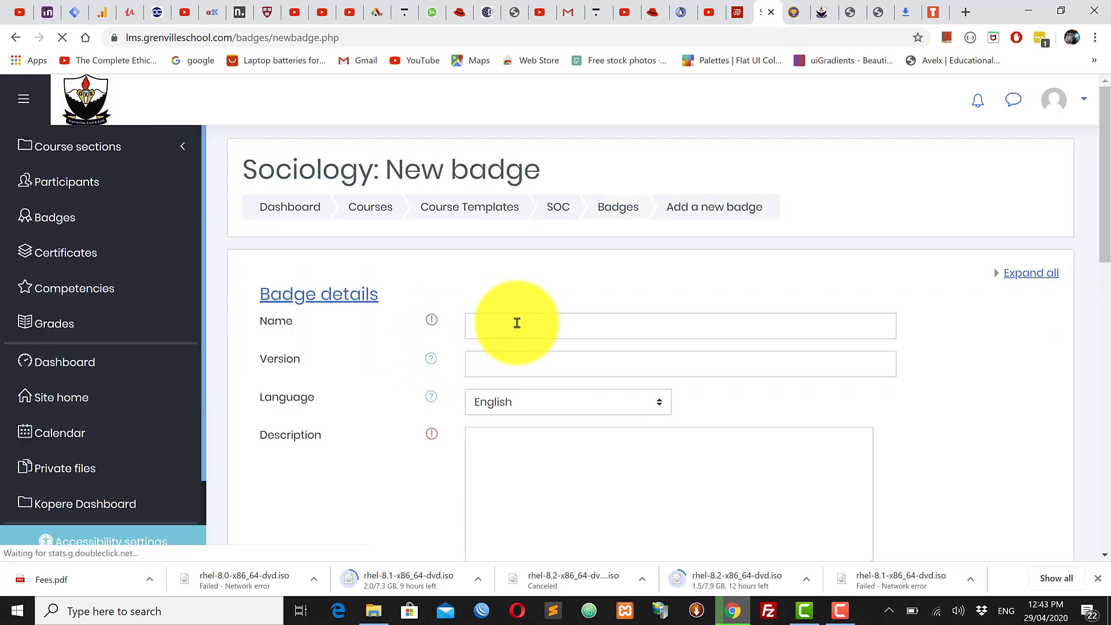
click(517, 321)
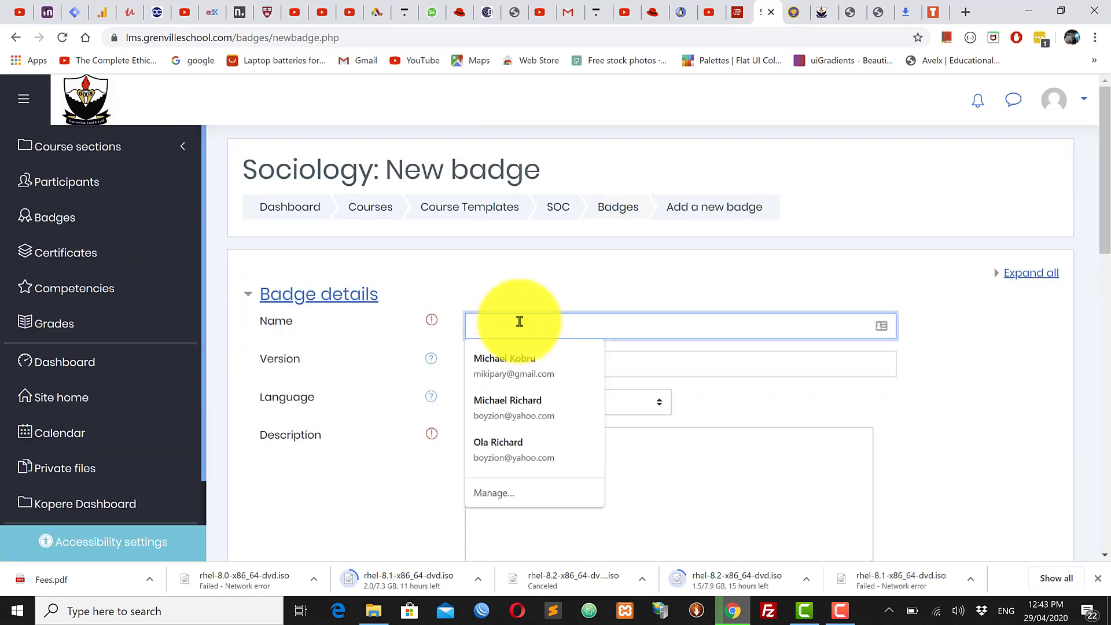
text(5)
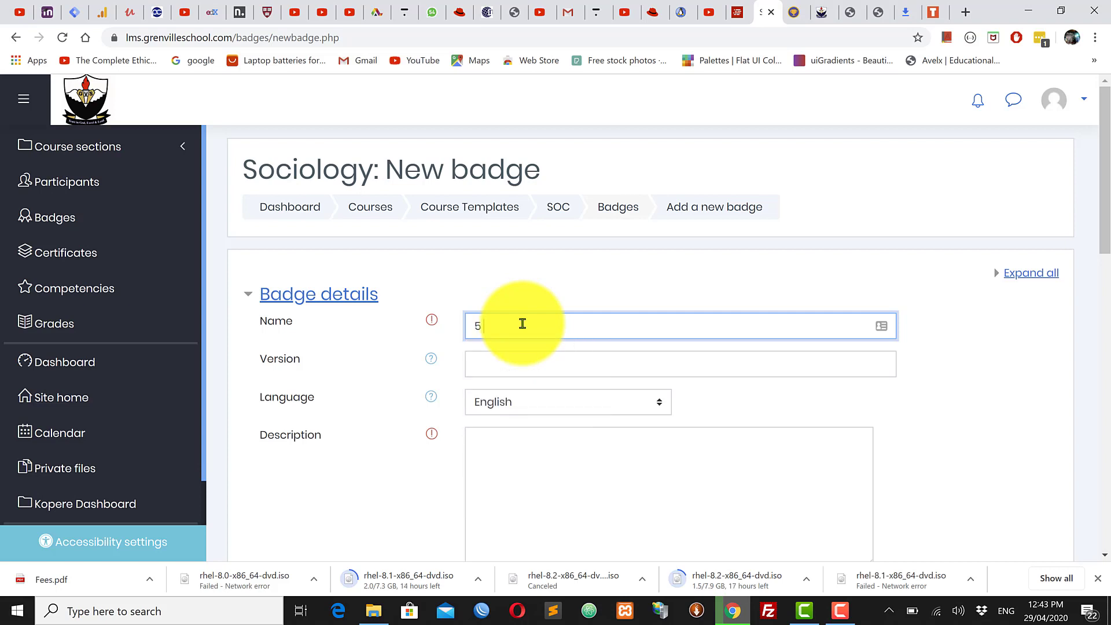
text( Star Badge)
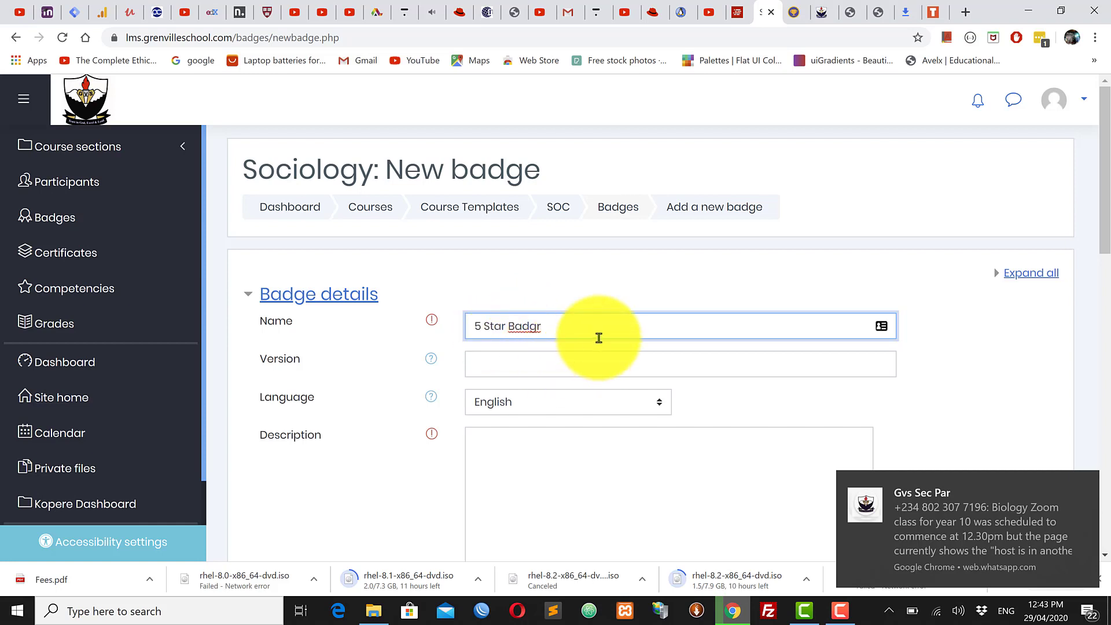
Step: Set version V0.1 and description 'You earn a 5 star when you pass the quiz'
click(573, 356)
drag(421, 309, 421, 325)
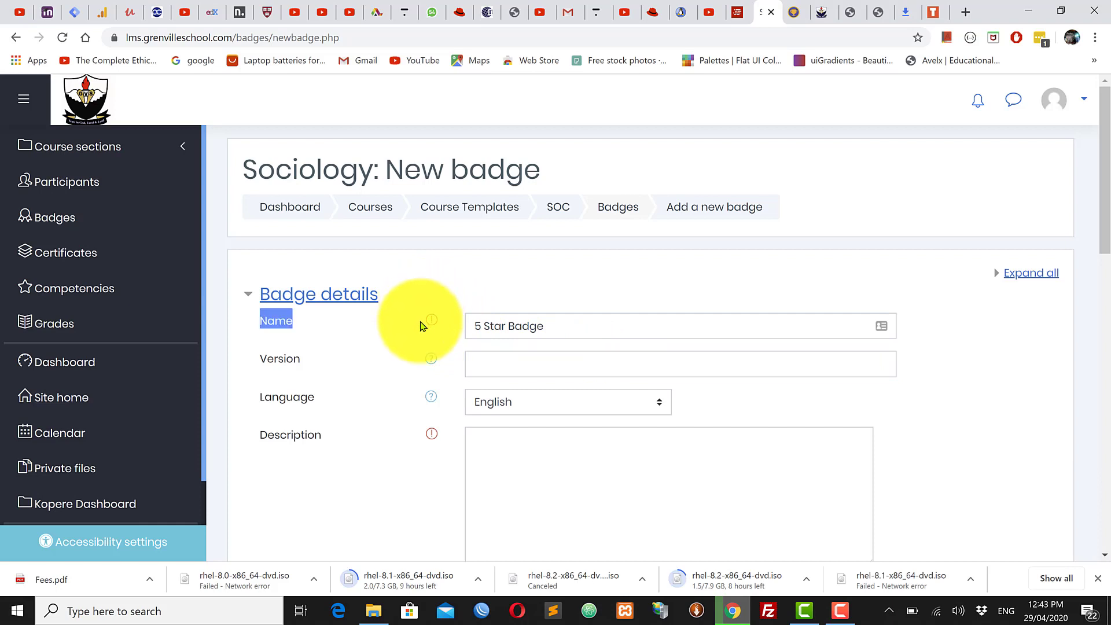
click(439, 332)
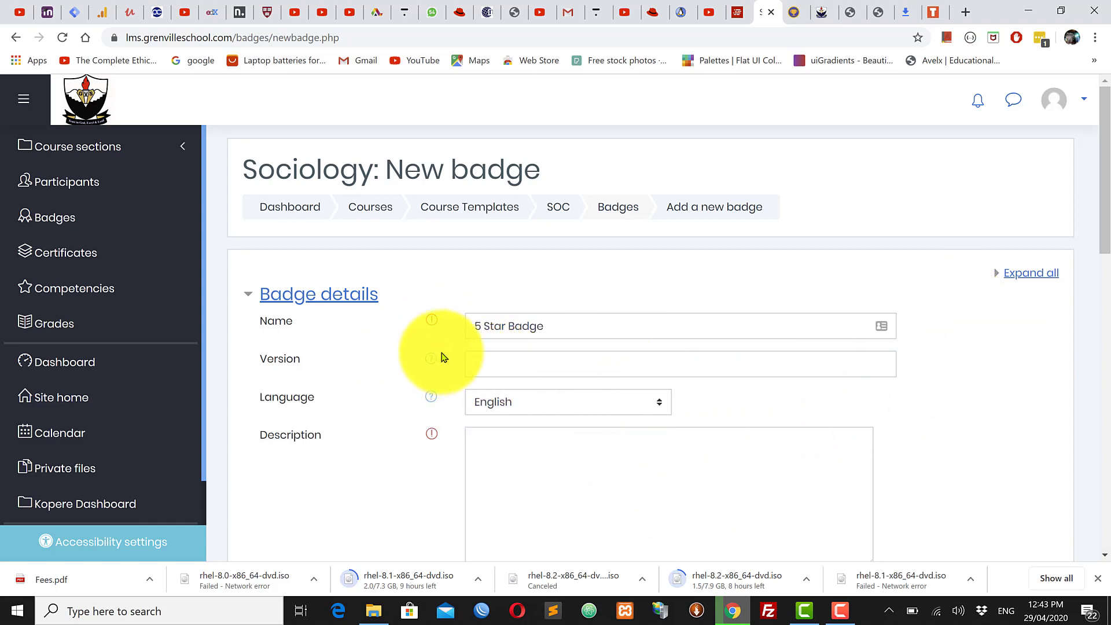
click(505, 363)
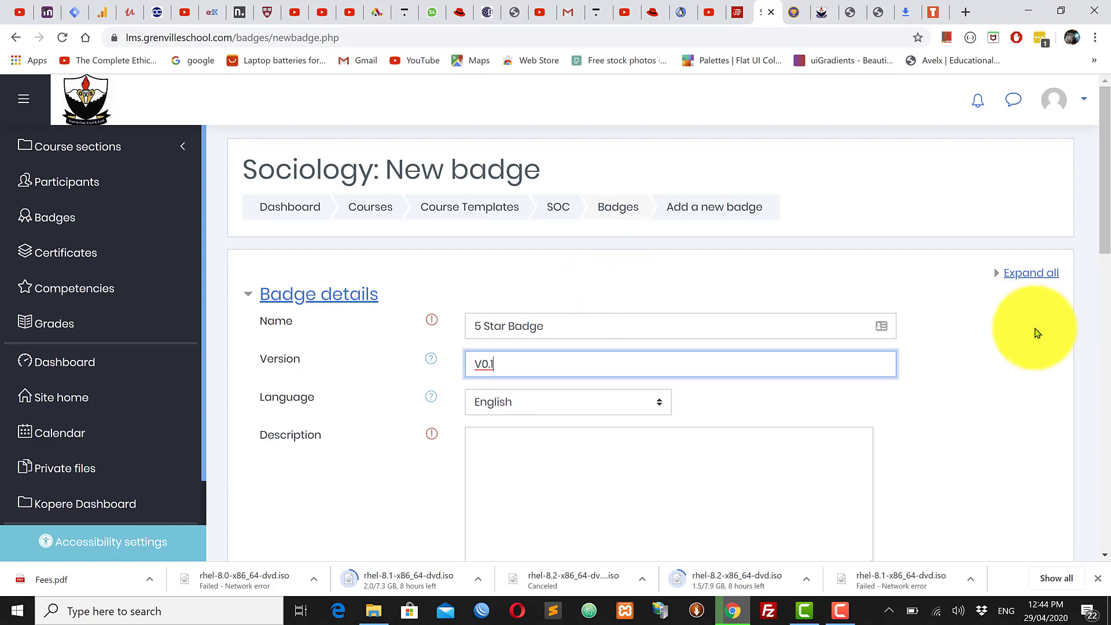
scroll(579, 414, down, 1)
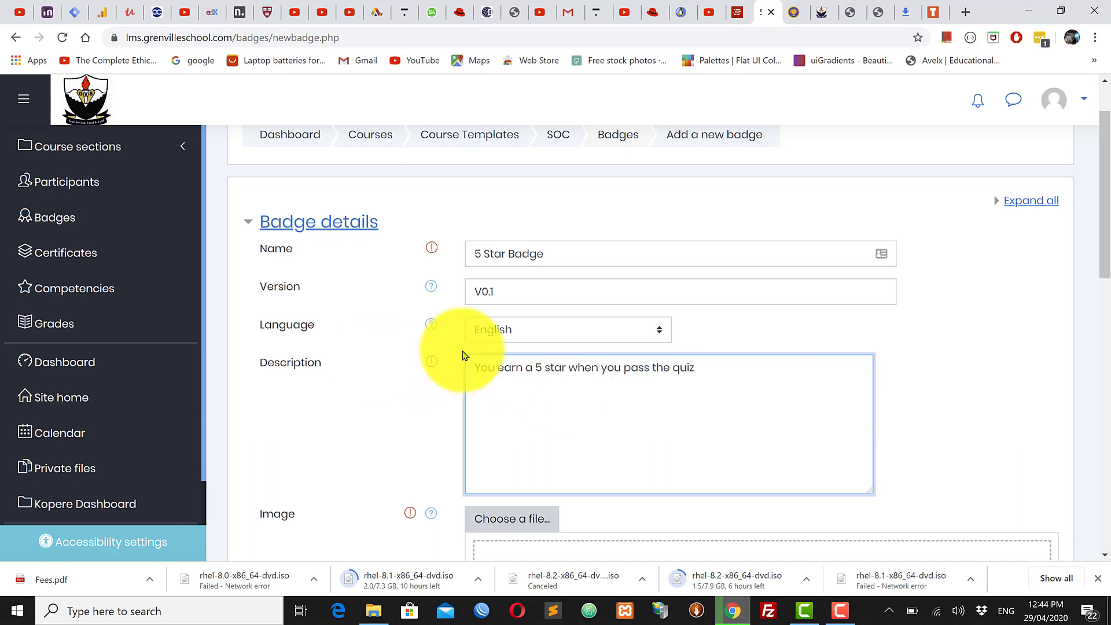
drag(625, 370, 710, 371)
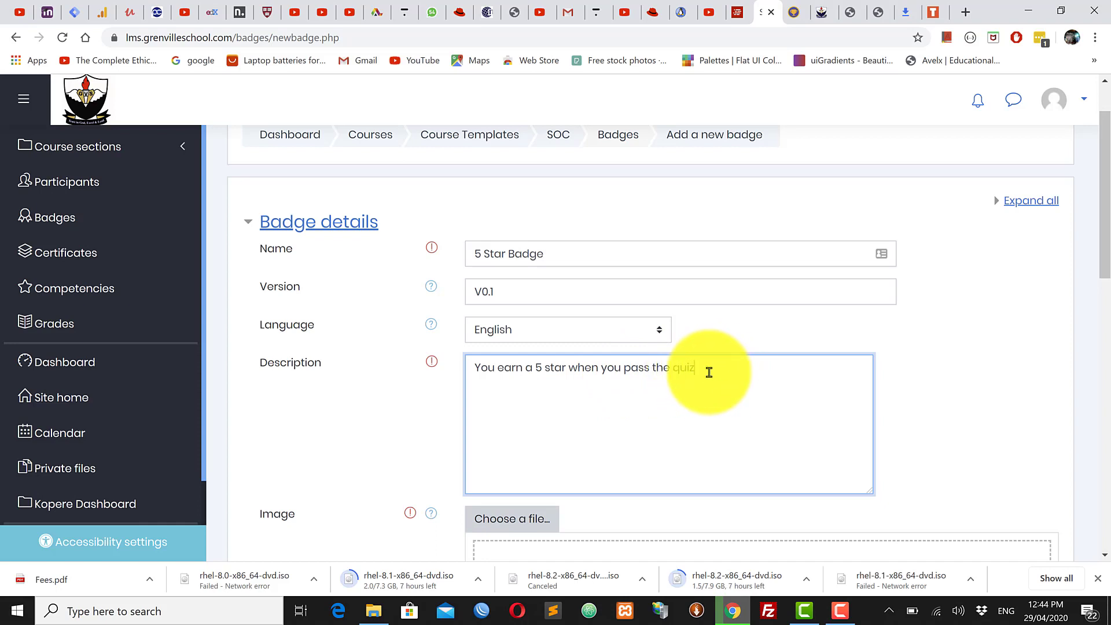
drag(709, 372, 475, 376)
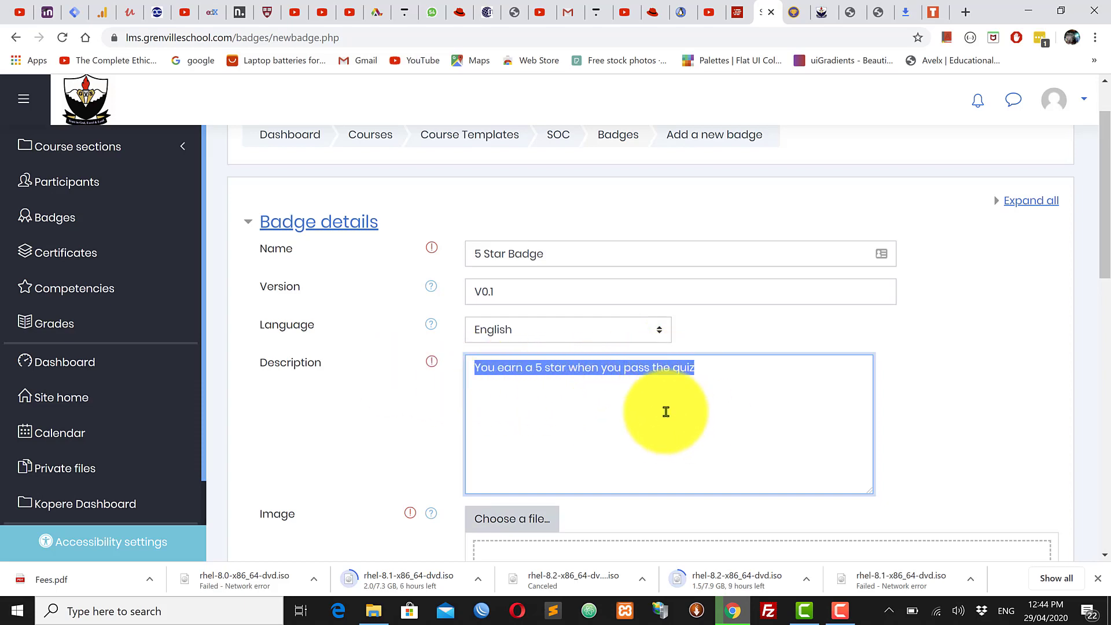
scroll(665, 405, down, 5)
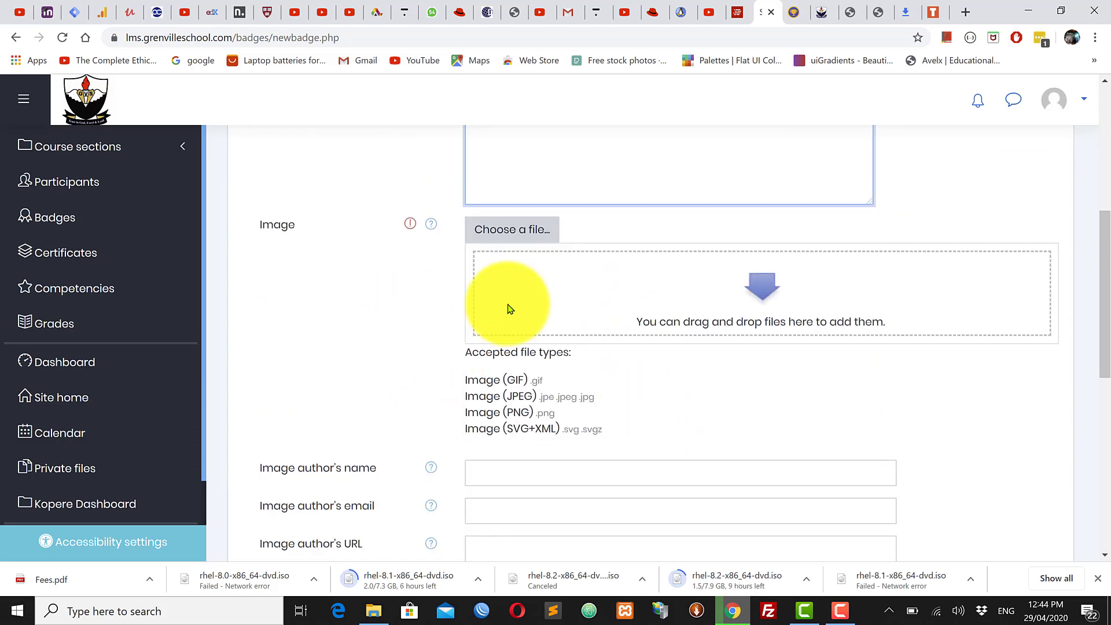
Step: Choose full-star-180x180.png from the desktop Badges folder as the badge image file
click(520, 239)
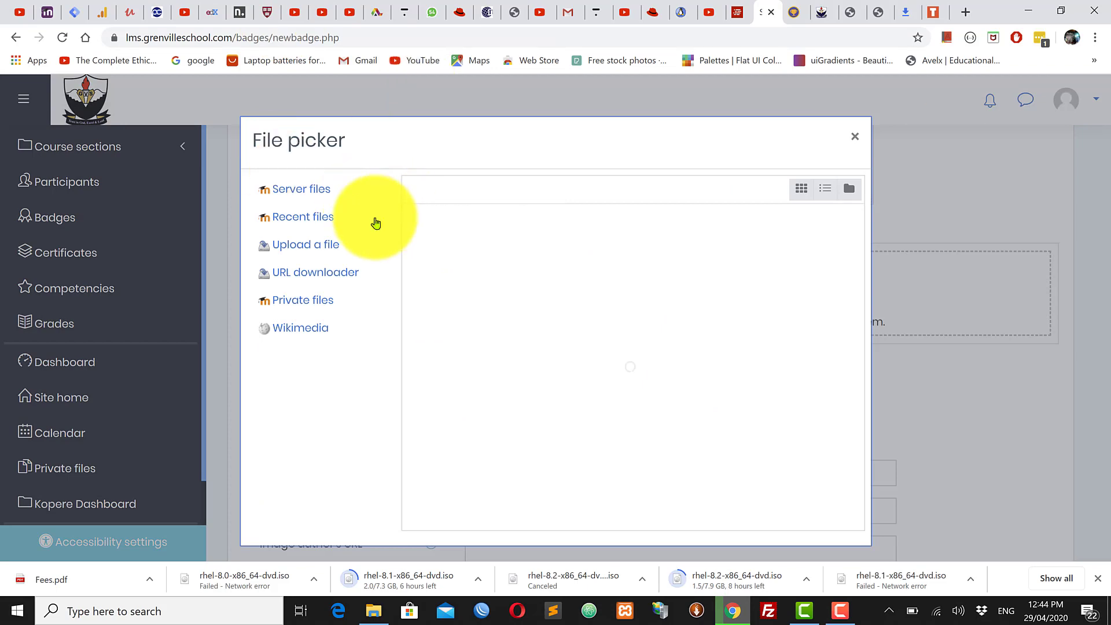
click(307, 248)
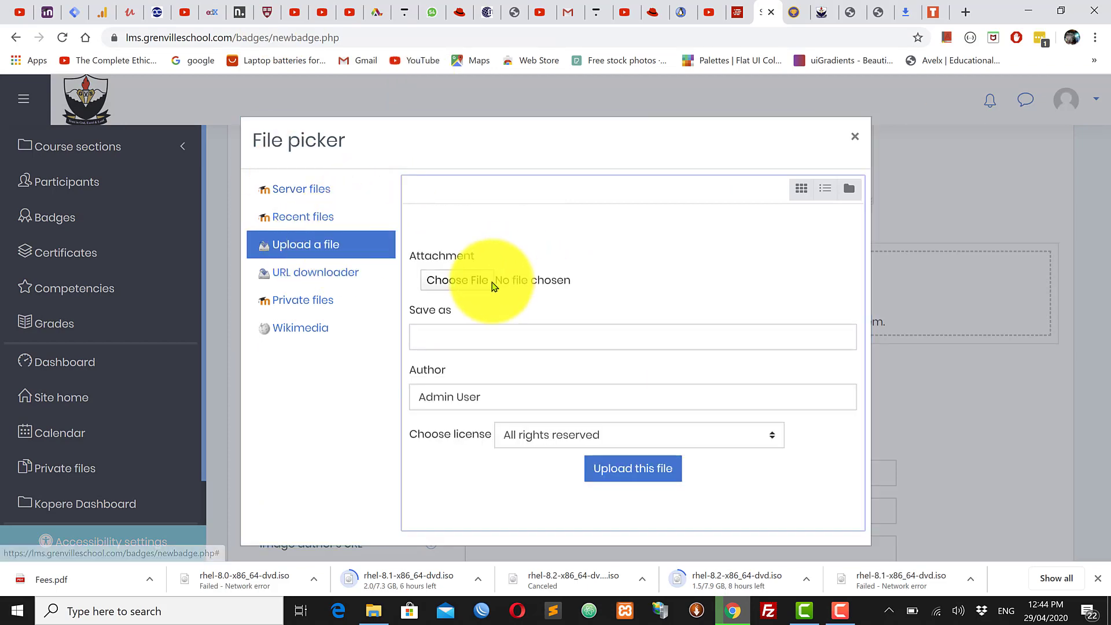
click(453, 285)
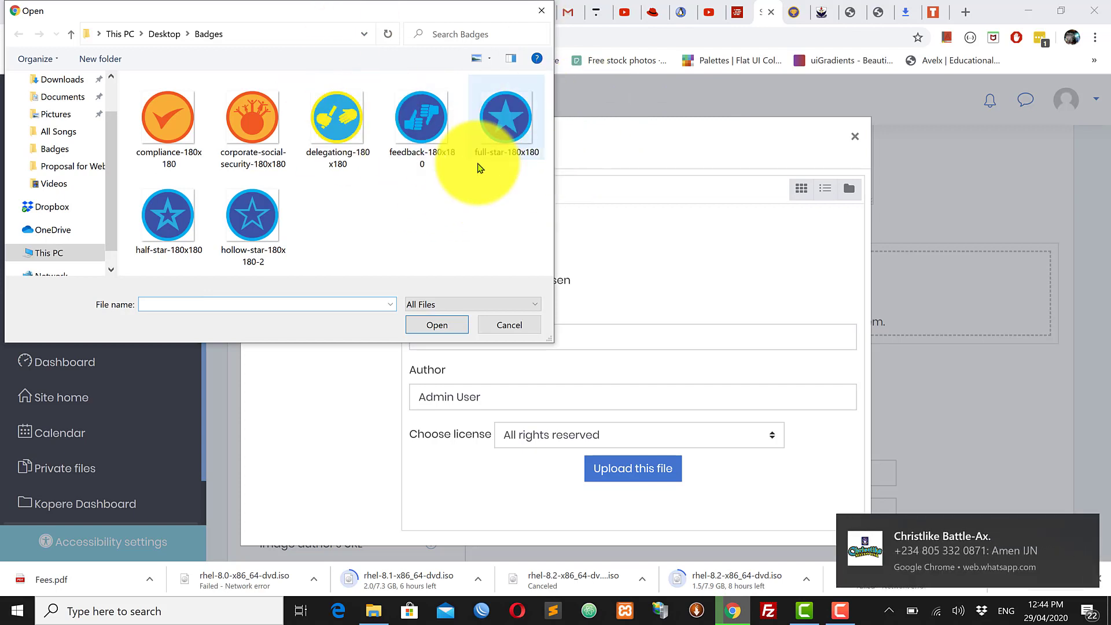
click(166, 117)
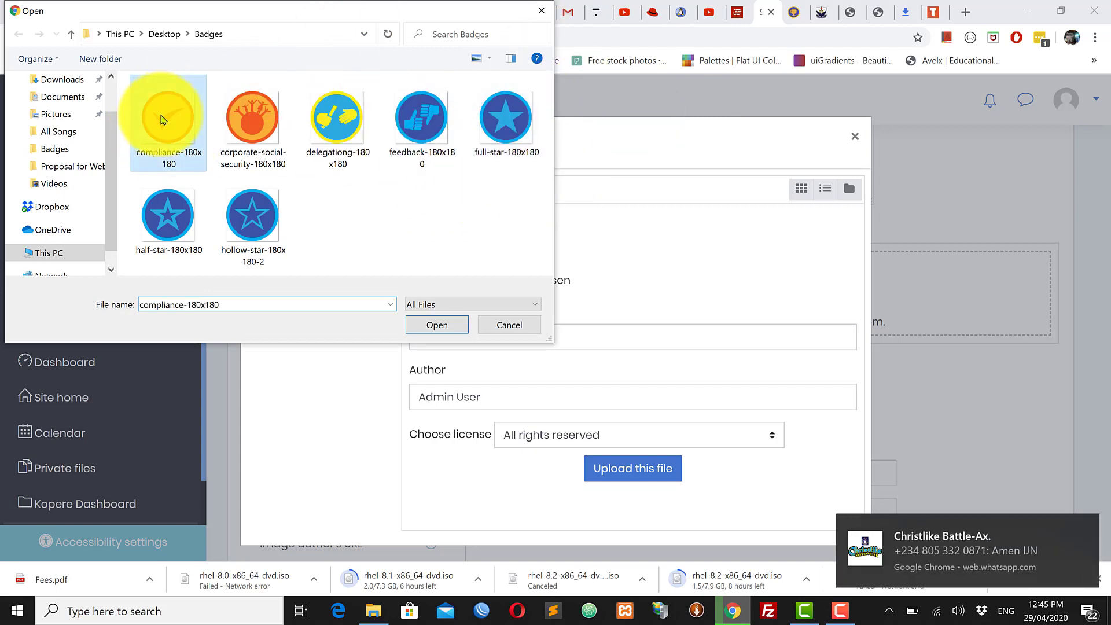
click(243, 123)
click(336, 115)
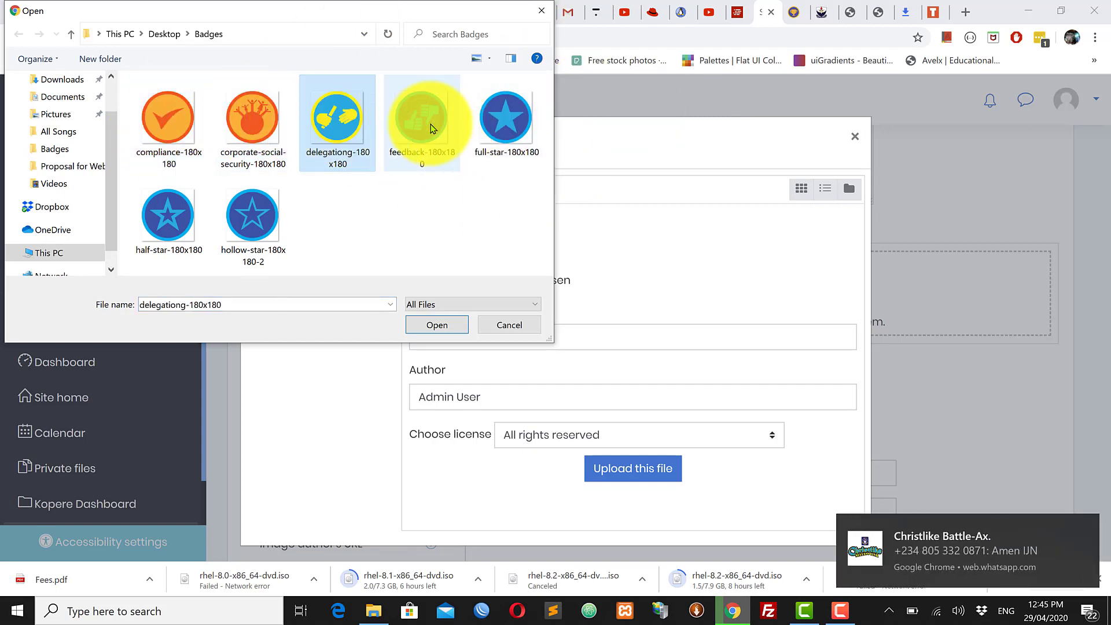
click(426, 125)
click(507, 117)
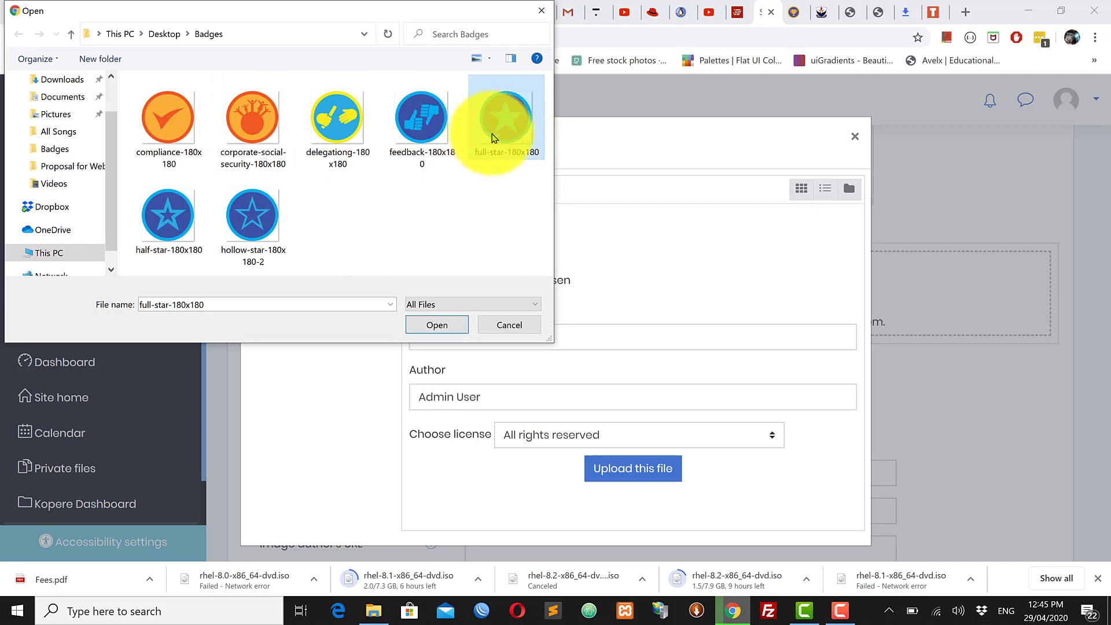
click(451, 325)
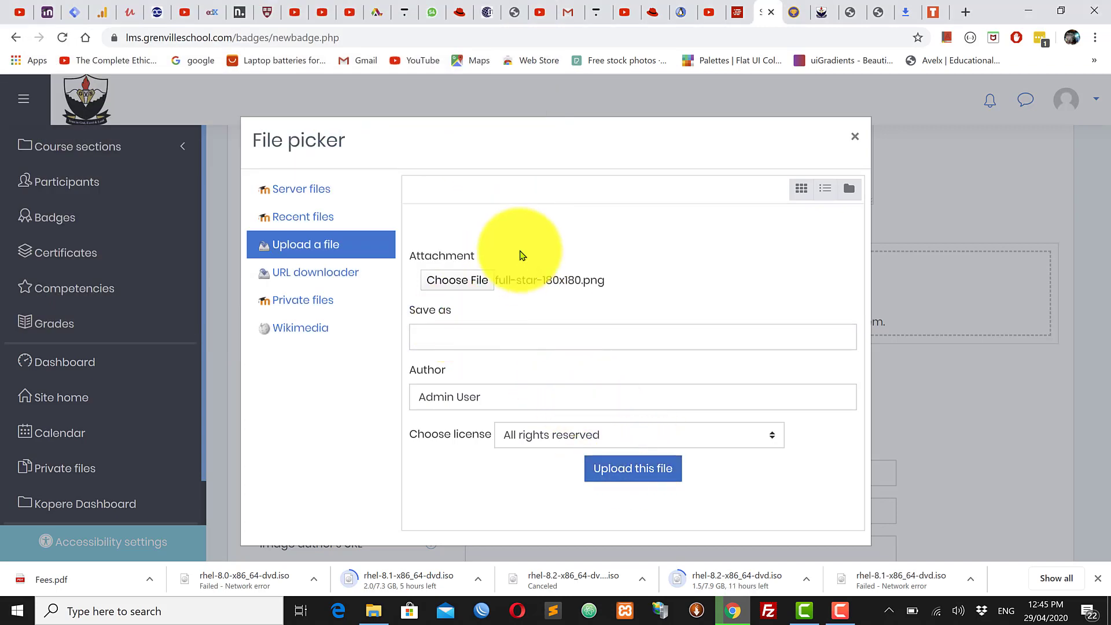
Step: Upload the full-star image as the badge image
click(626, 470)
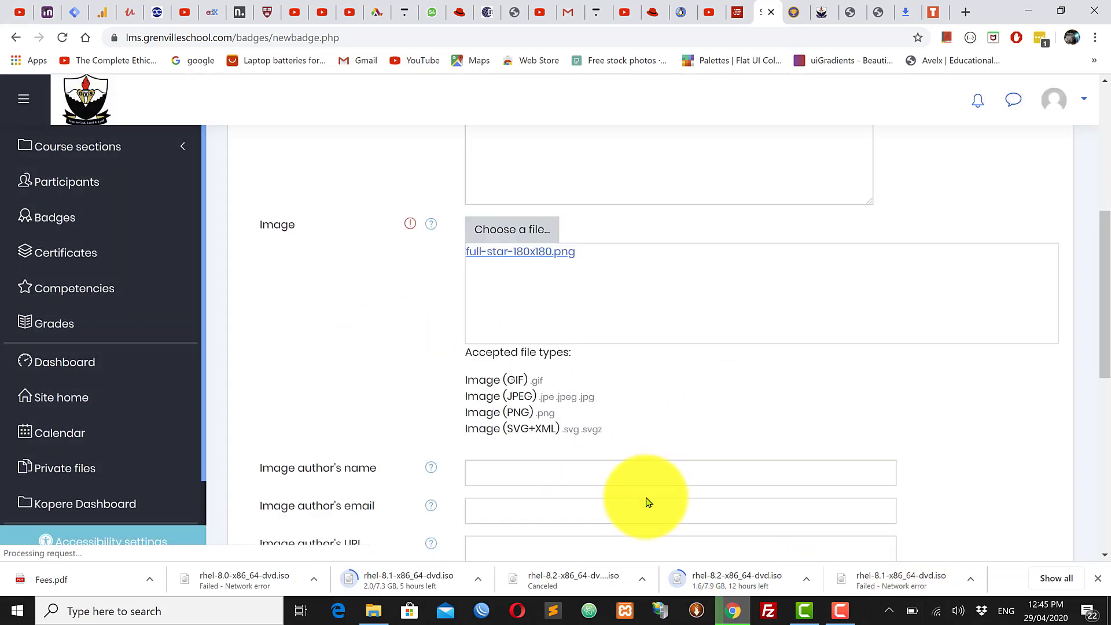
scroll(651, 447, down, 2)
scroll(653, 449, down, 1)
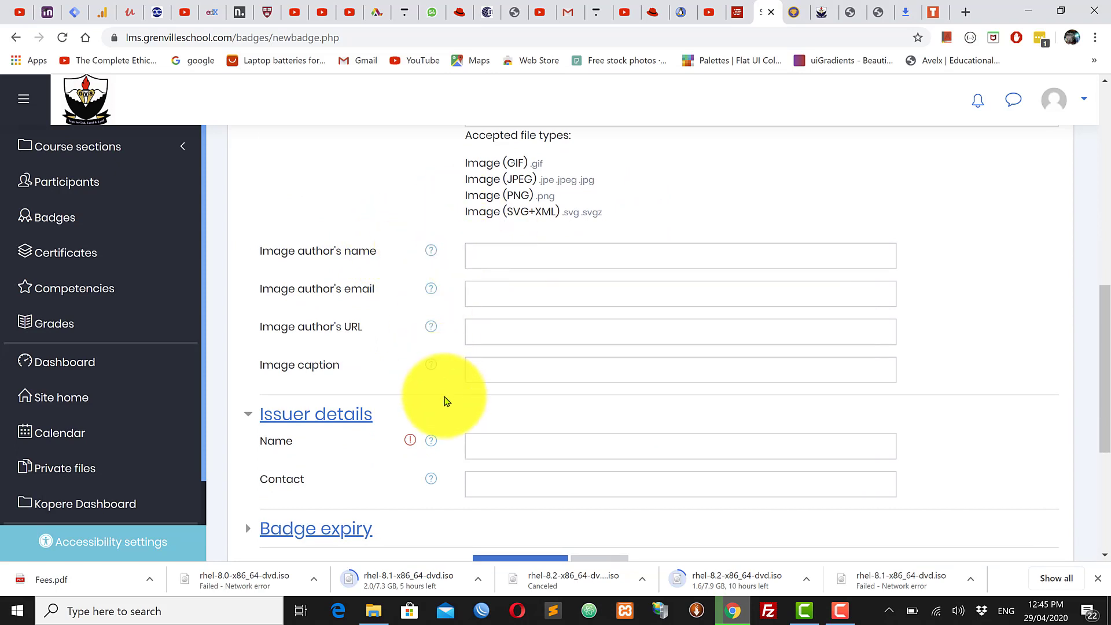
scroll(440, 394, down, 1)
Step: Enter the issuer's name and pick the saved contact e-mail from autofill
click(597, 379)
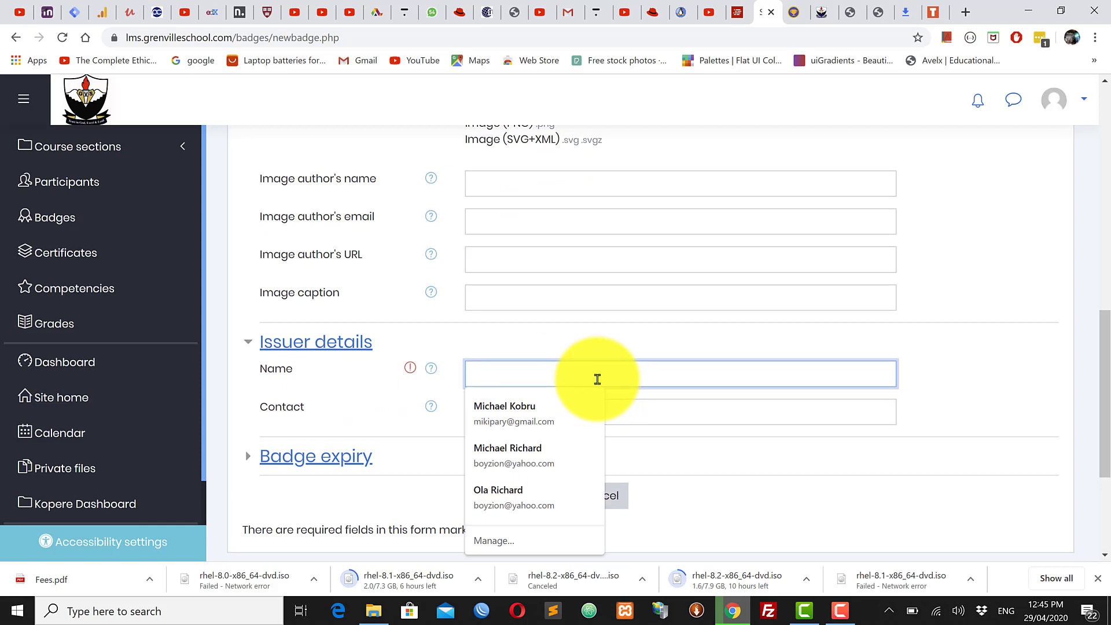
text(Mi)
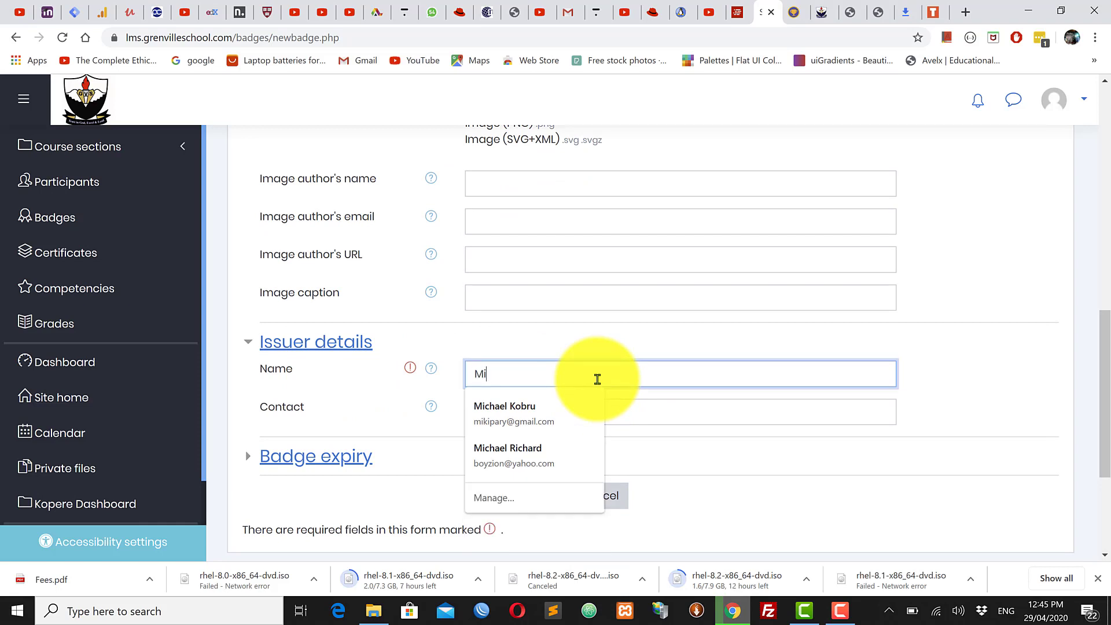
text(ckypary)
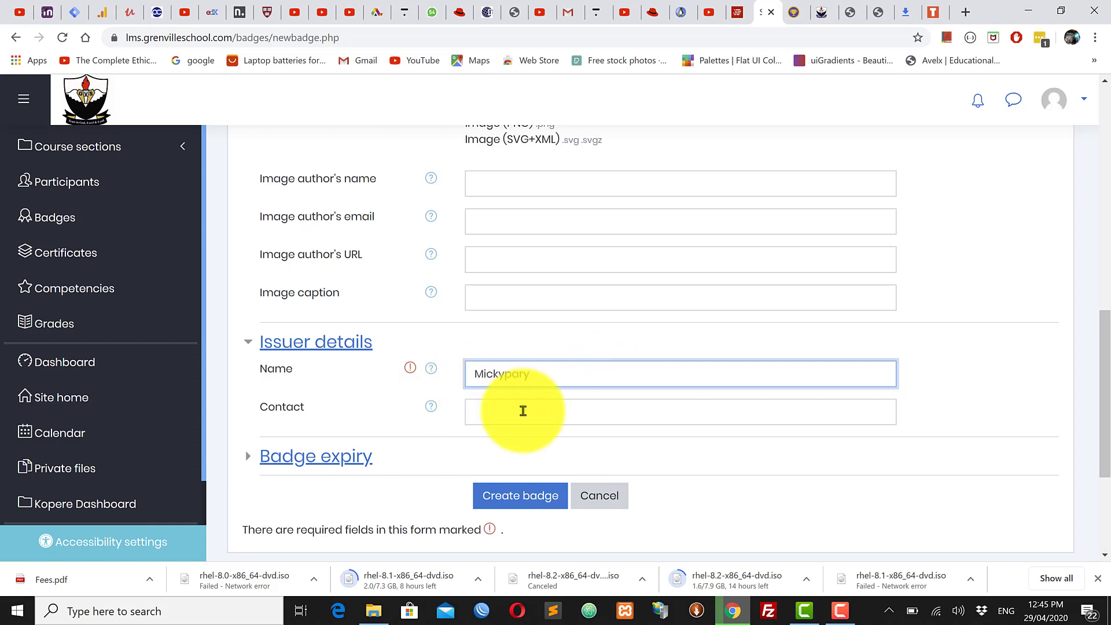
click(563, 412)
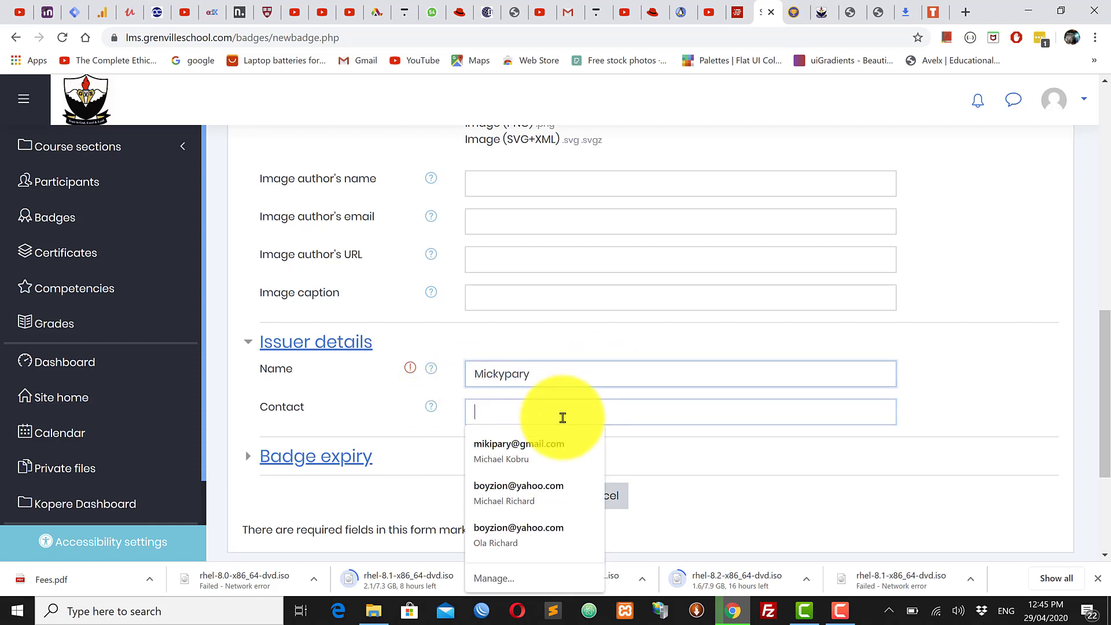
click(433, 407)
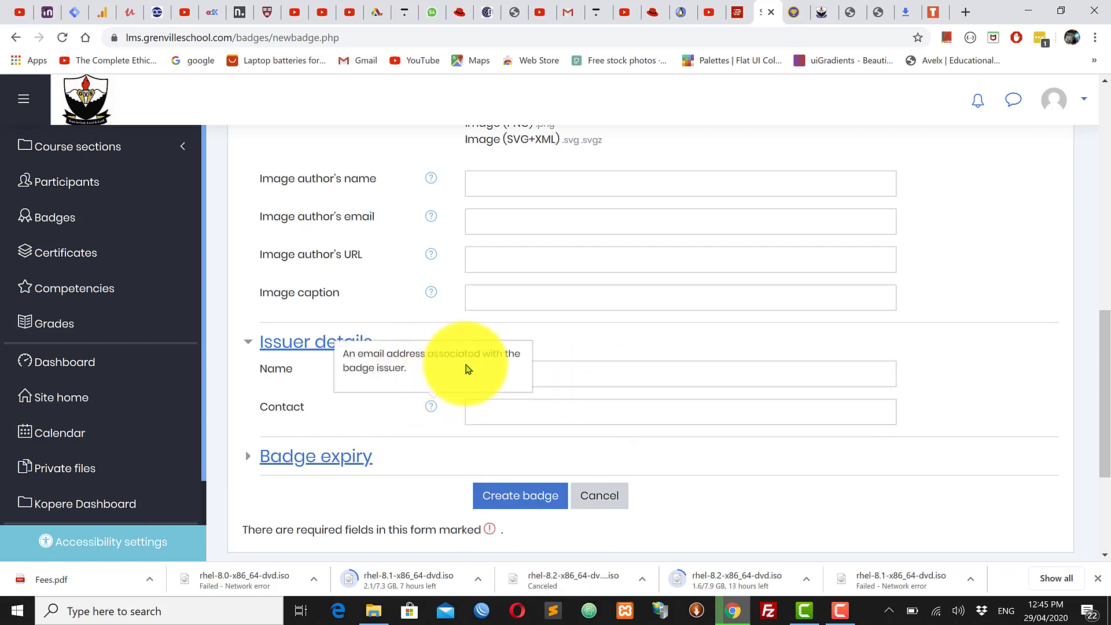
click(518, 414)
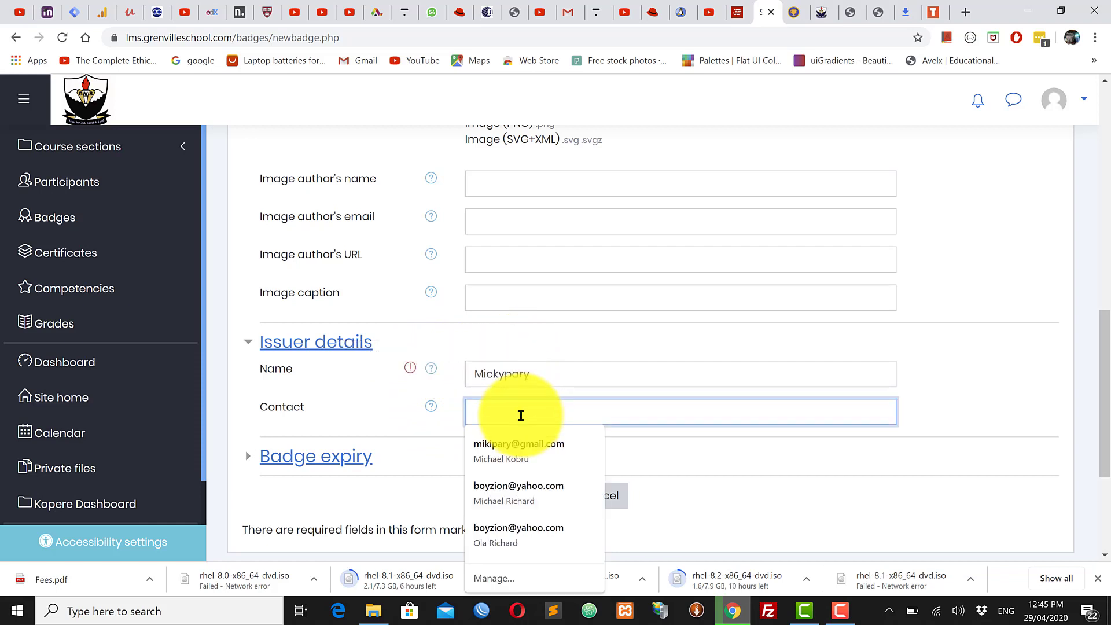
text(miki)
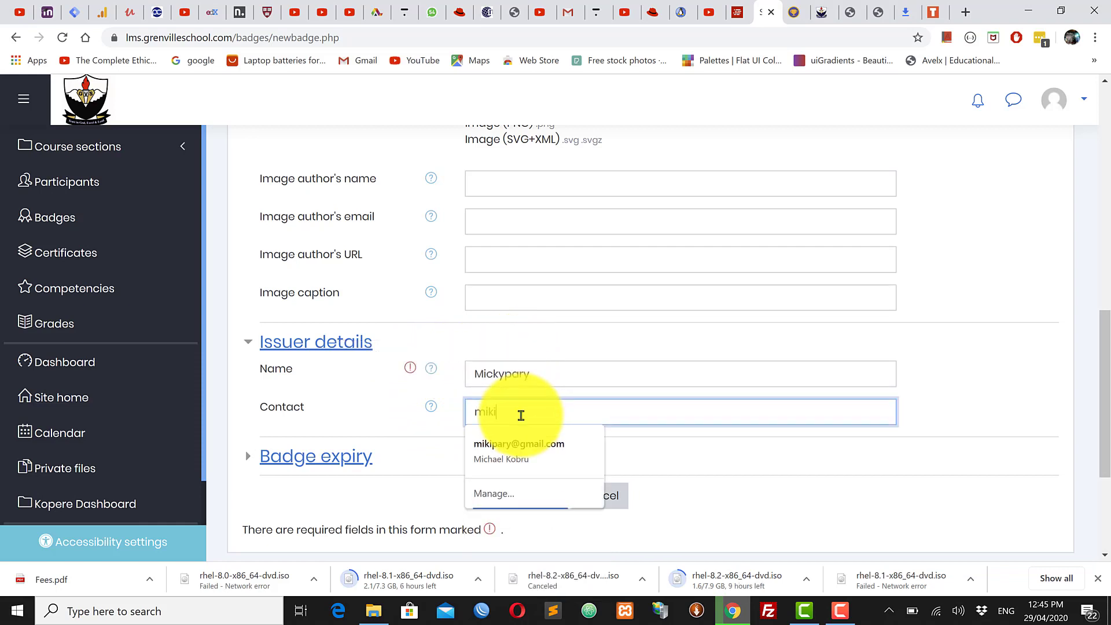
click(517, 449)
scroll(699, 400, down, 1)
scroll(699, 401, down, 2)
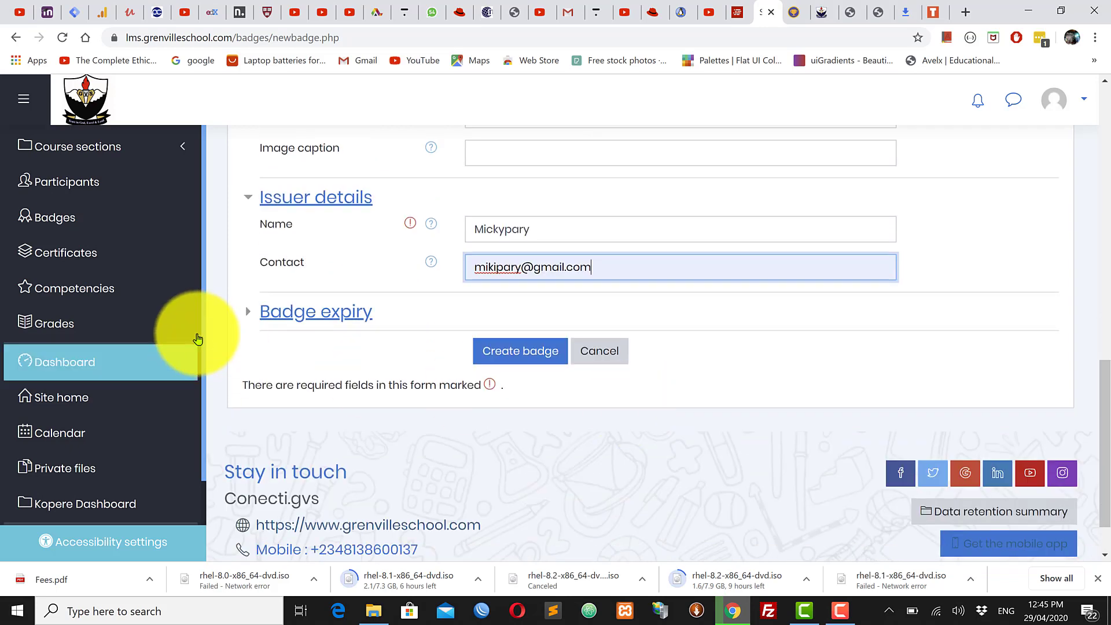
click(289, 318)
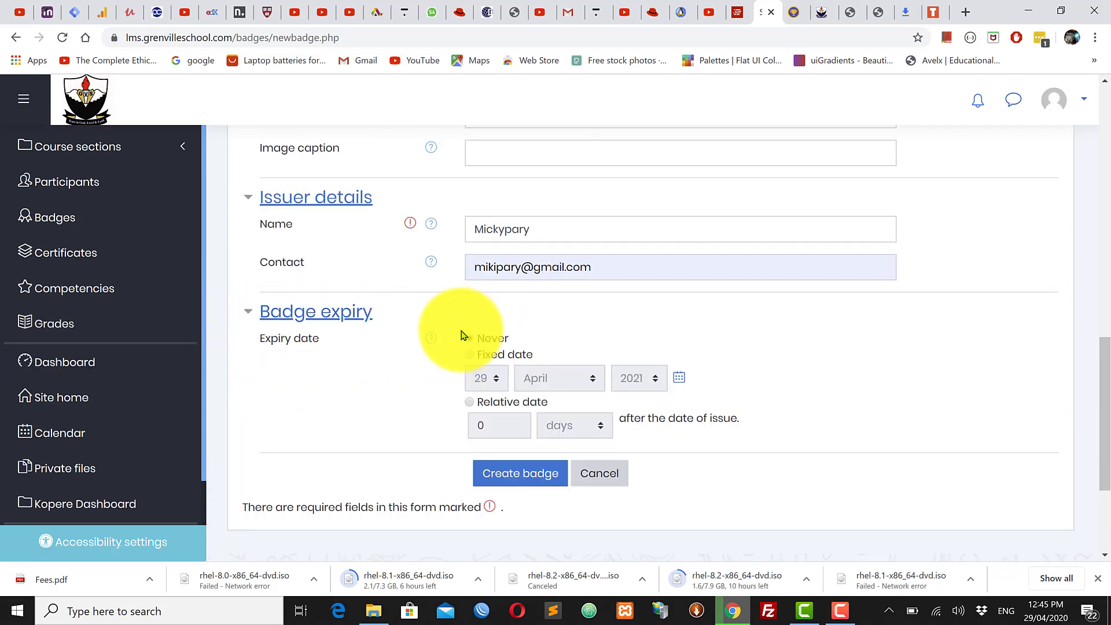
Step: Try a relative expiry date, then set the badge expiry back to Never
drag(426, 314, 500, 331)
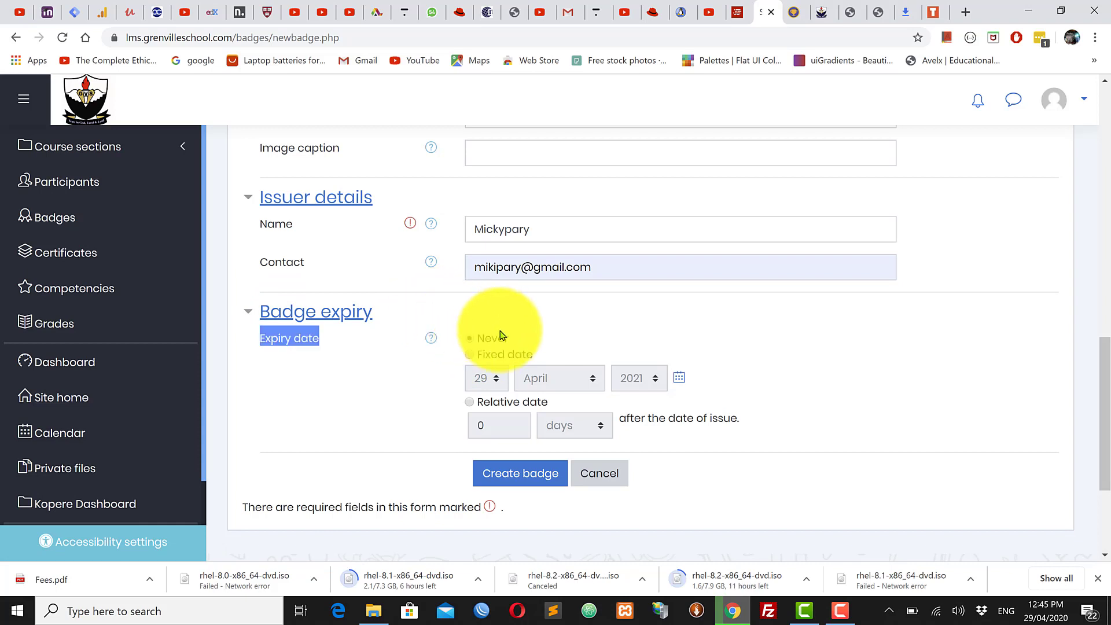
click(500, 342)
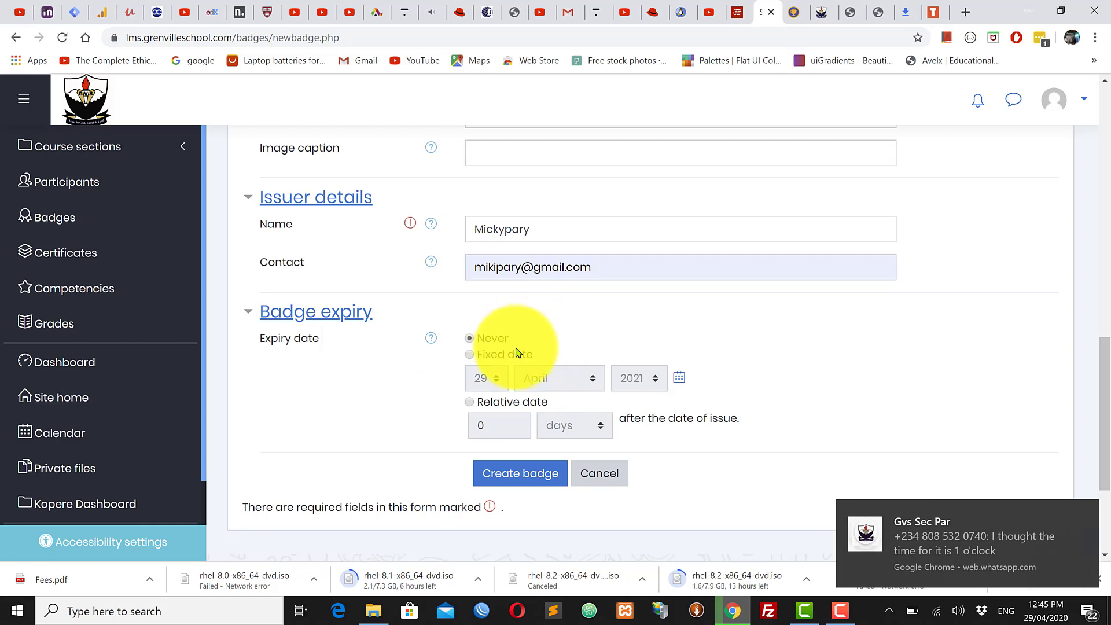
click(471, 404)
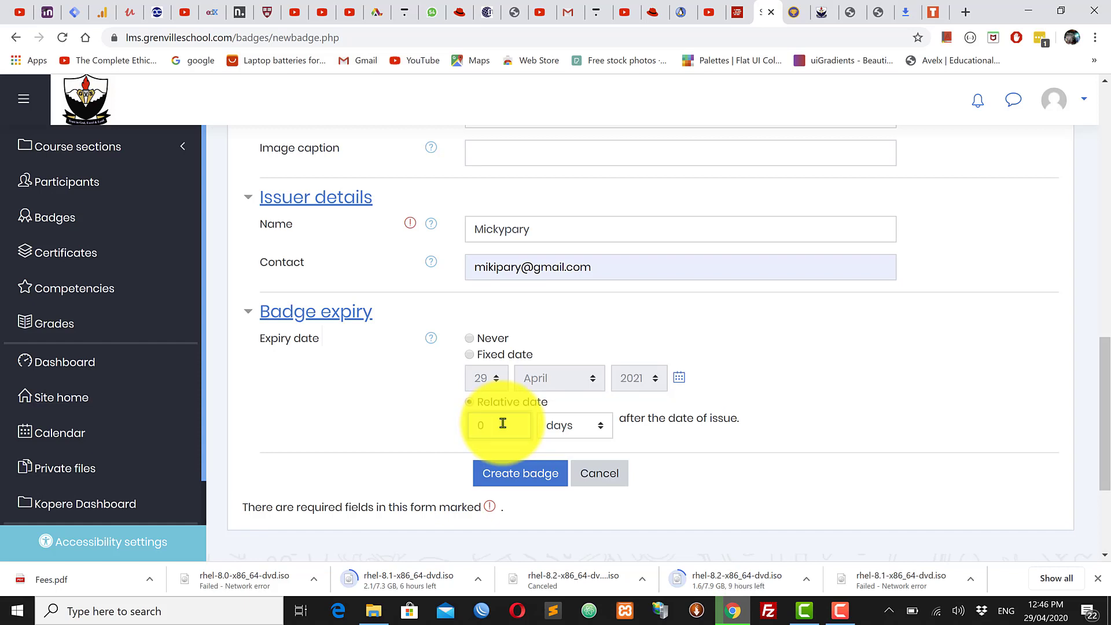
double_click(479, 426)
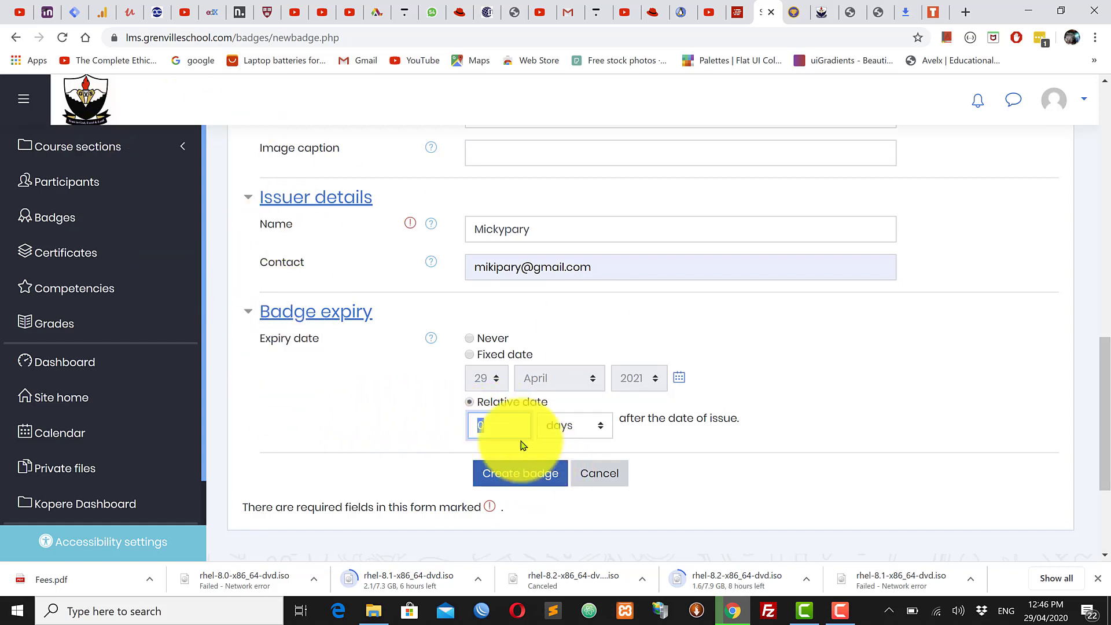
click(473, 343)
scroll(628, 457, up, 1)
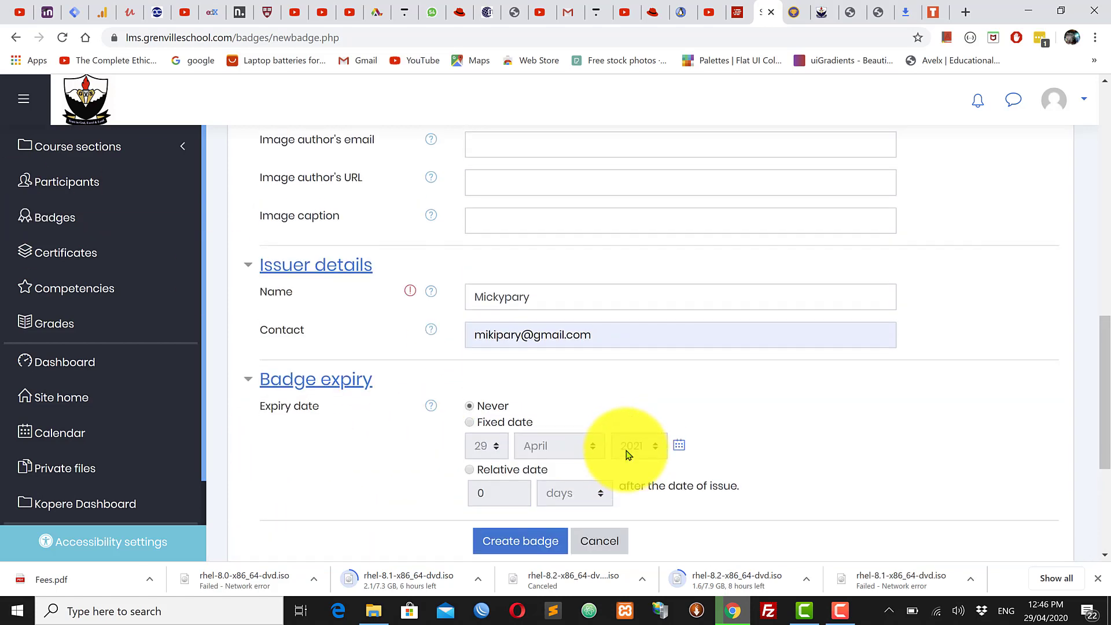
scroll(628, 454, down, 2)
scroll(625, 453, up, 15)
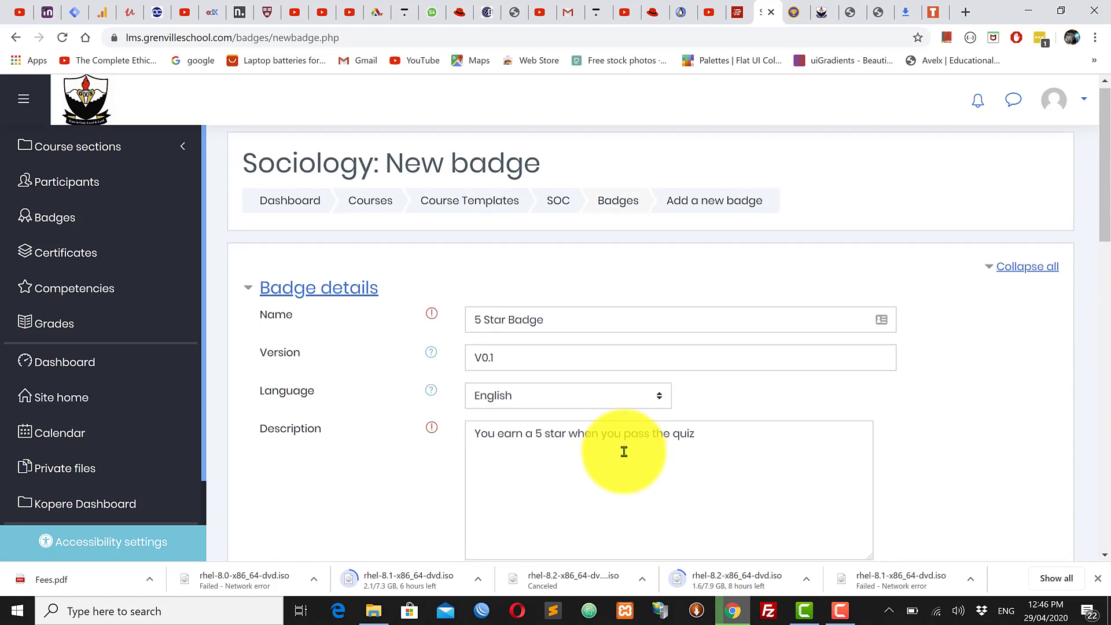
scroll(624, 451, down, 15)
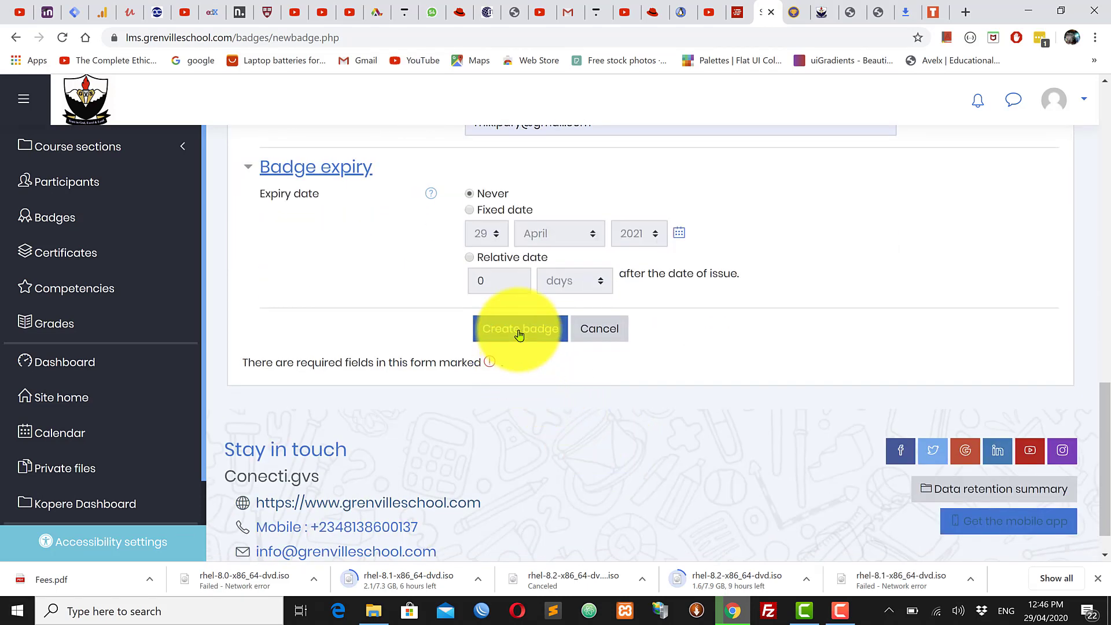
Step: Create the 5 Star Badge and bring up its Overview page
click(519, 330)
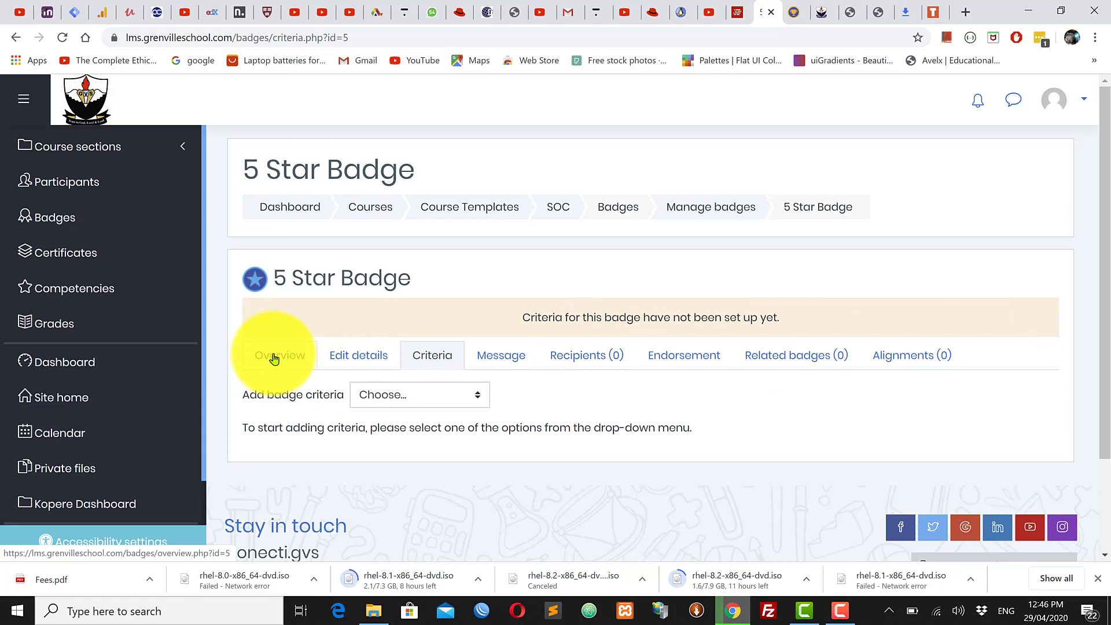
click(296, 356)
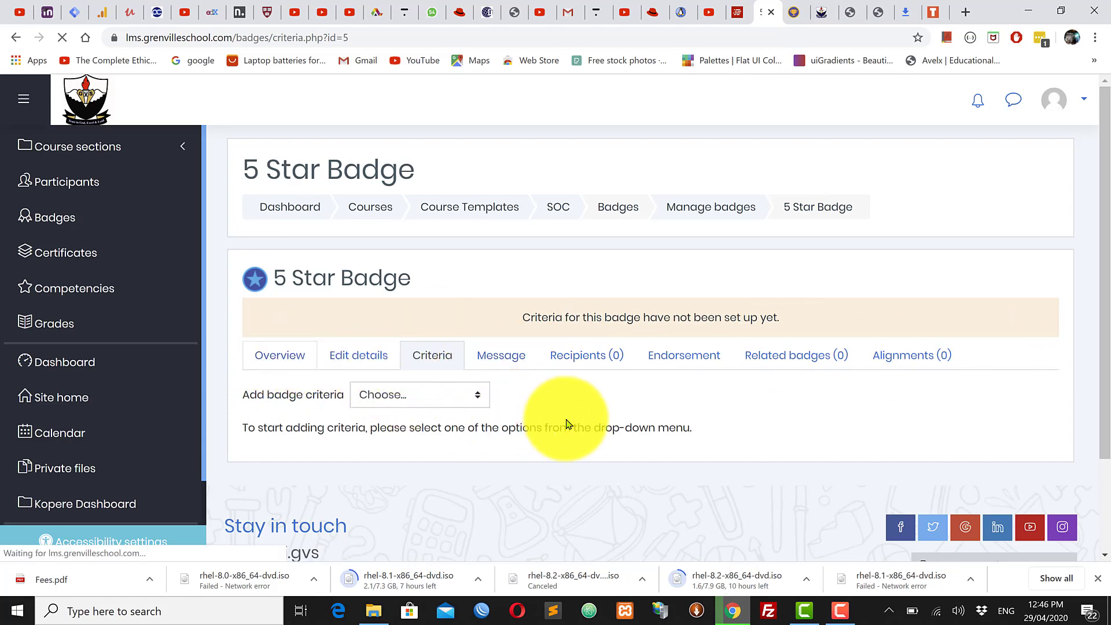
scroll(486, 389, down, 3)
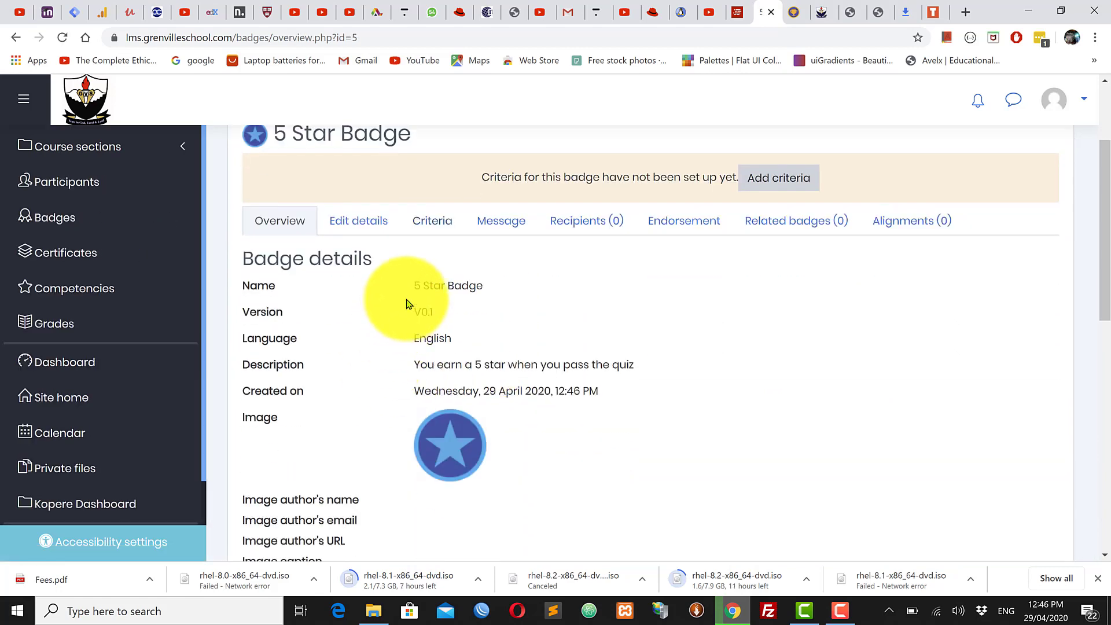
Step: Review the overview's badge name, version V0.1, description and creation date
drag(412, 287, 559, 303)
click(554, 303)
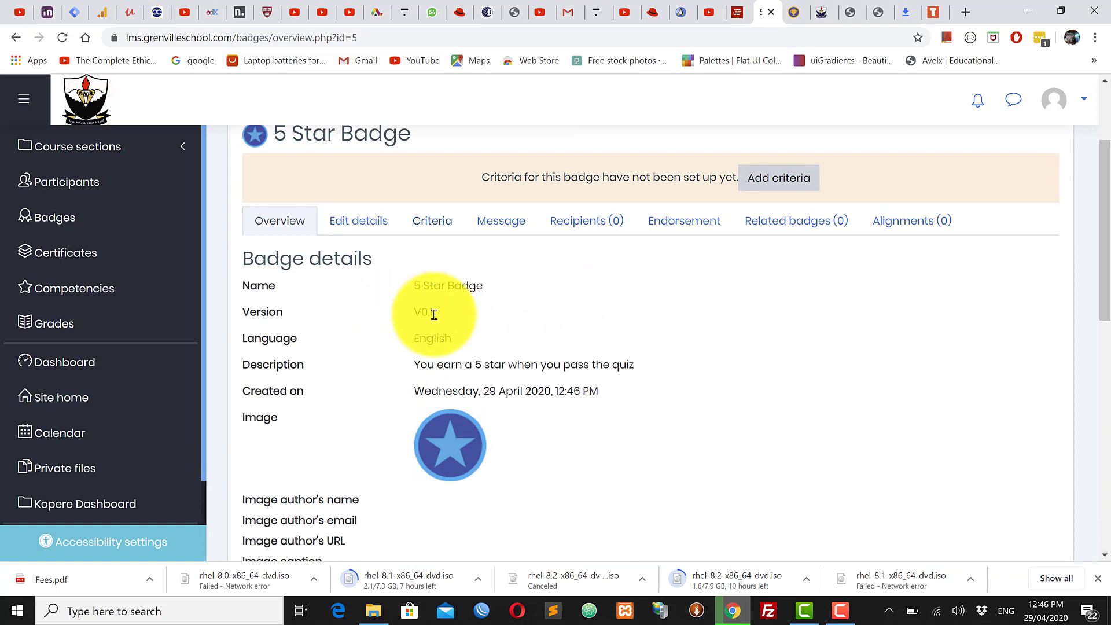
double_click(434, 314)
click(469, 353)
drag(417, 365, 695, 368)
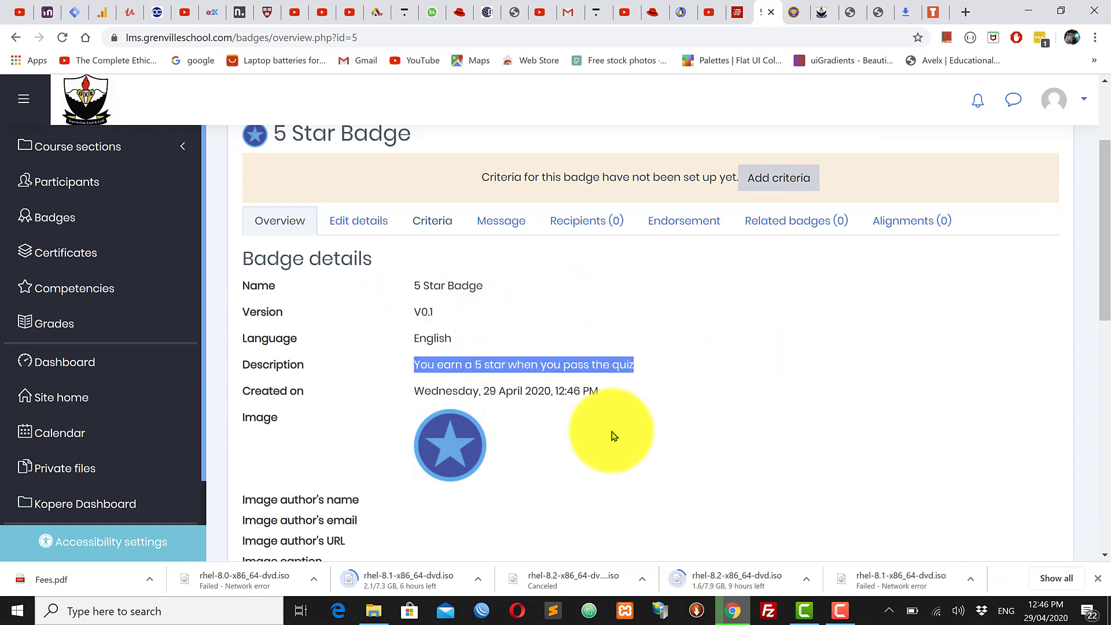
drag(394, 392, 784, 392)
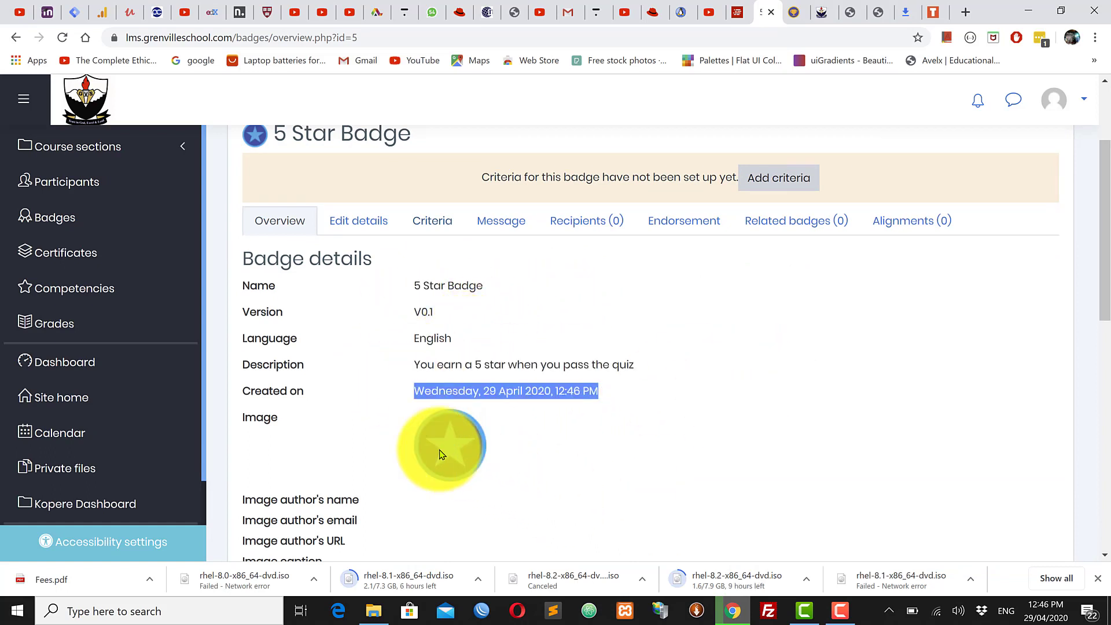
scroll(457, 452, down, 4)
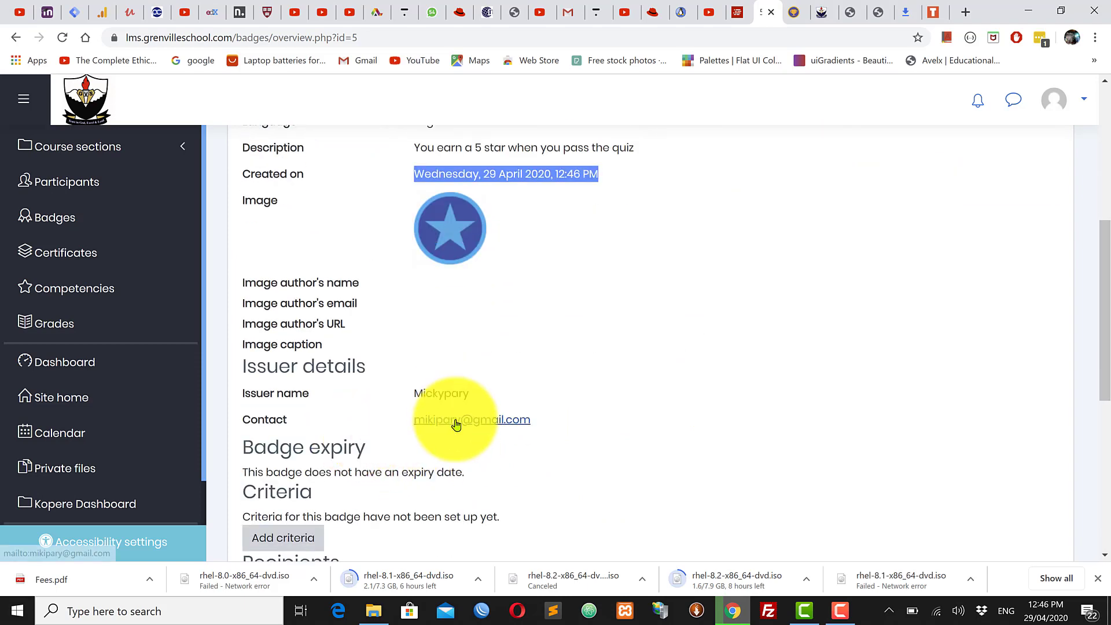
scroll(457, 424, down, 3)
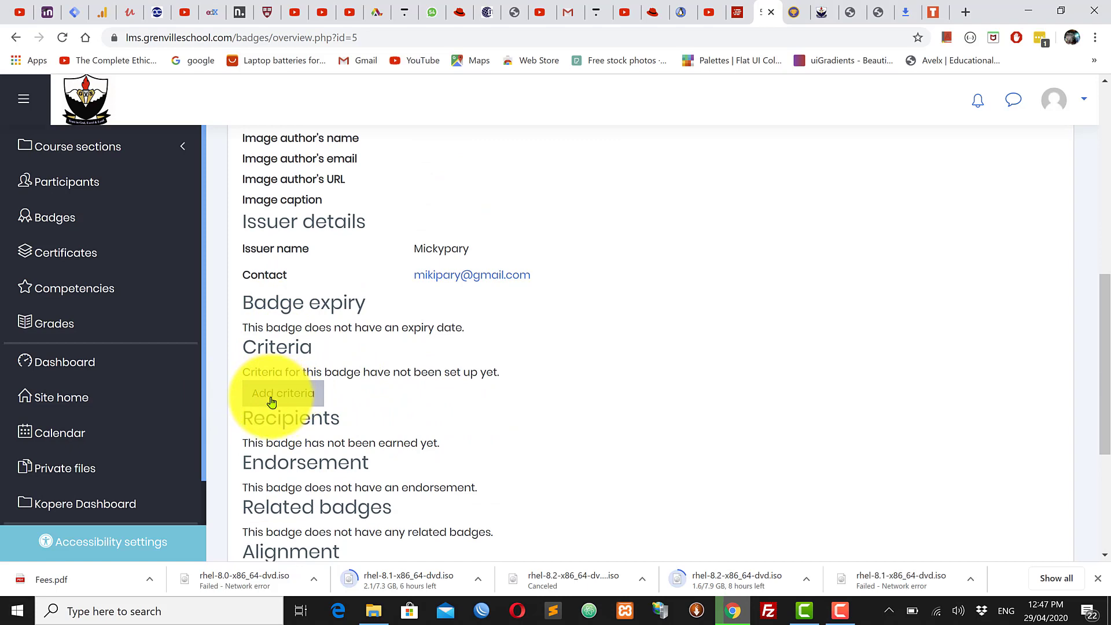
scroll(290, 397, up, 8)
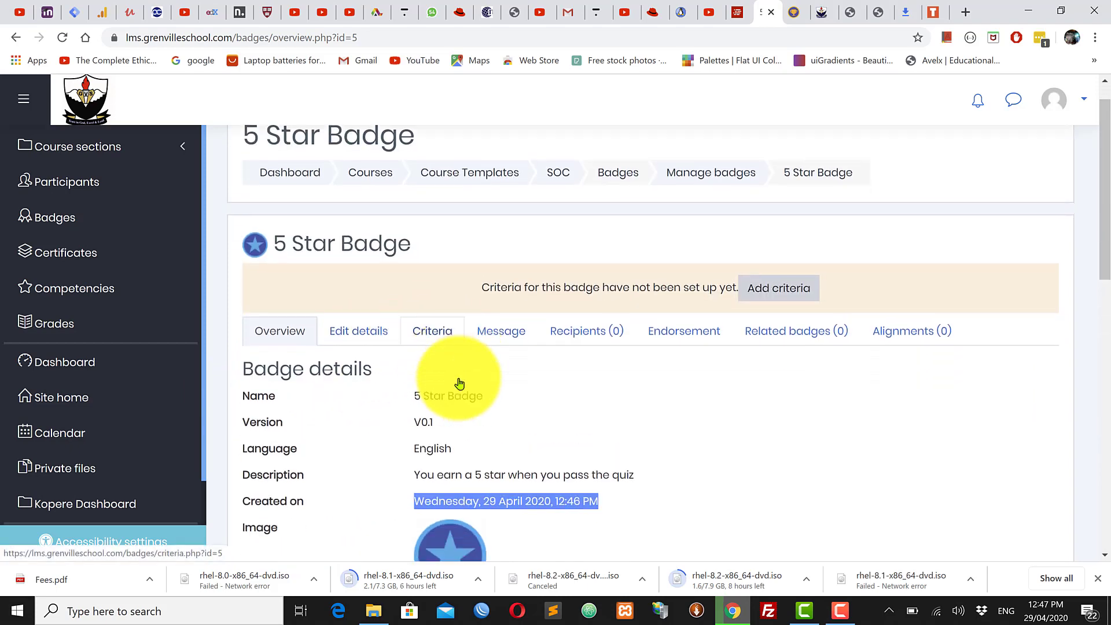
scroll(454, 372, down, 13)
scroll(457, 379, up, 6)
scroll(461, 384, up, 7)
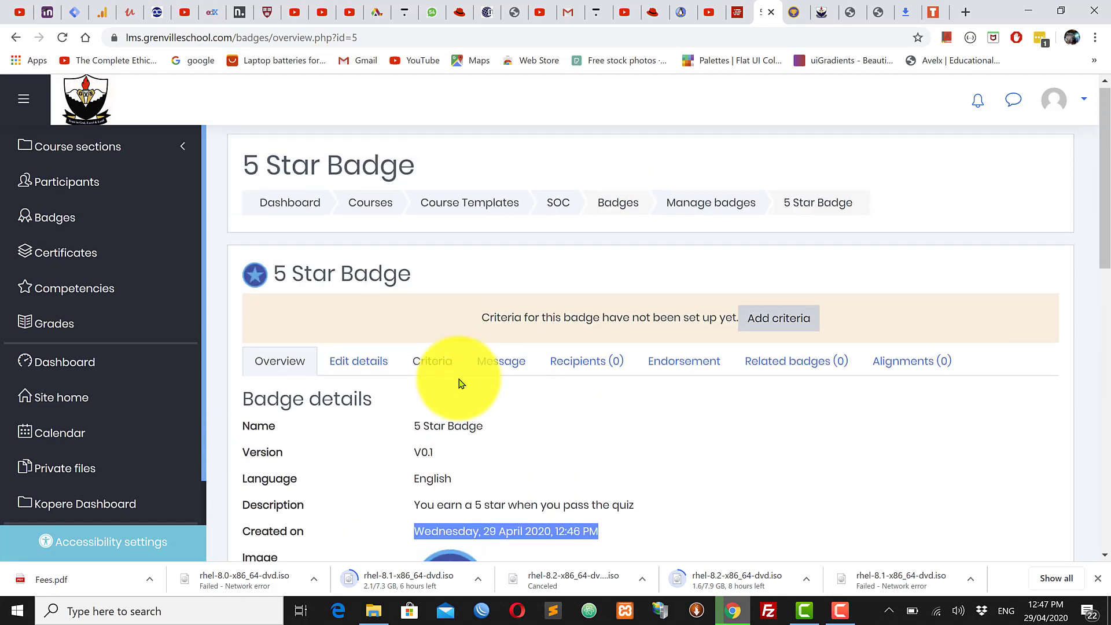
Step: Look through the 5 Star Badge's Edit details form
click(341, 372)
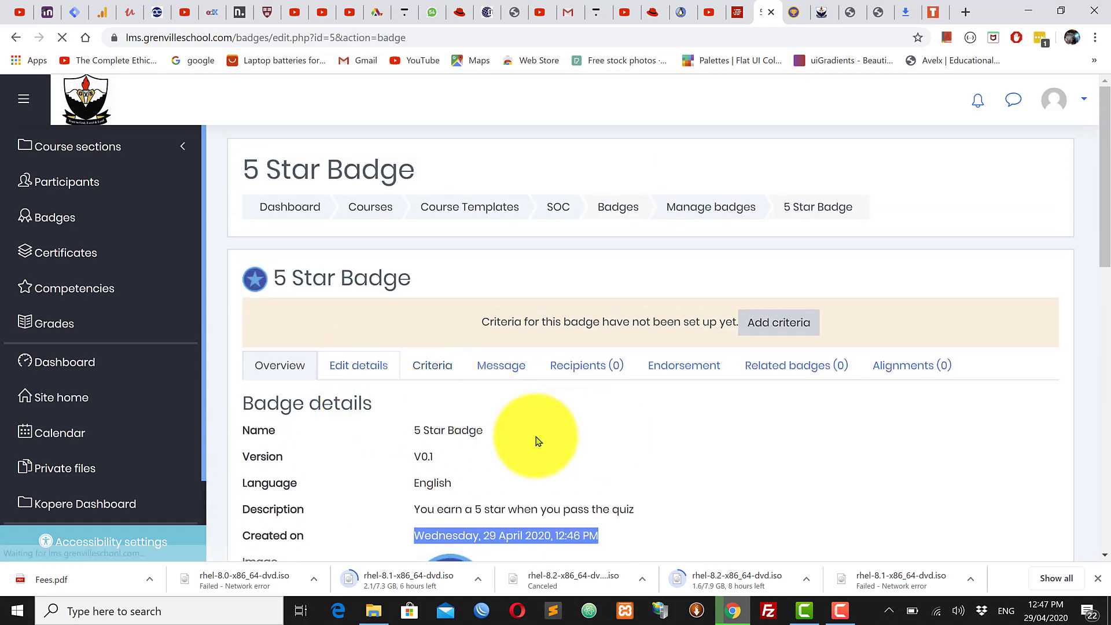
scroll(547, 463, down, 2)
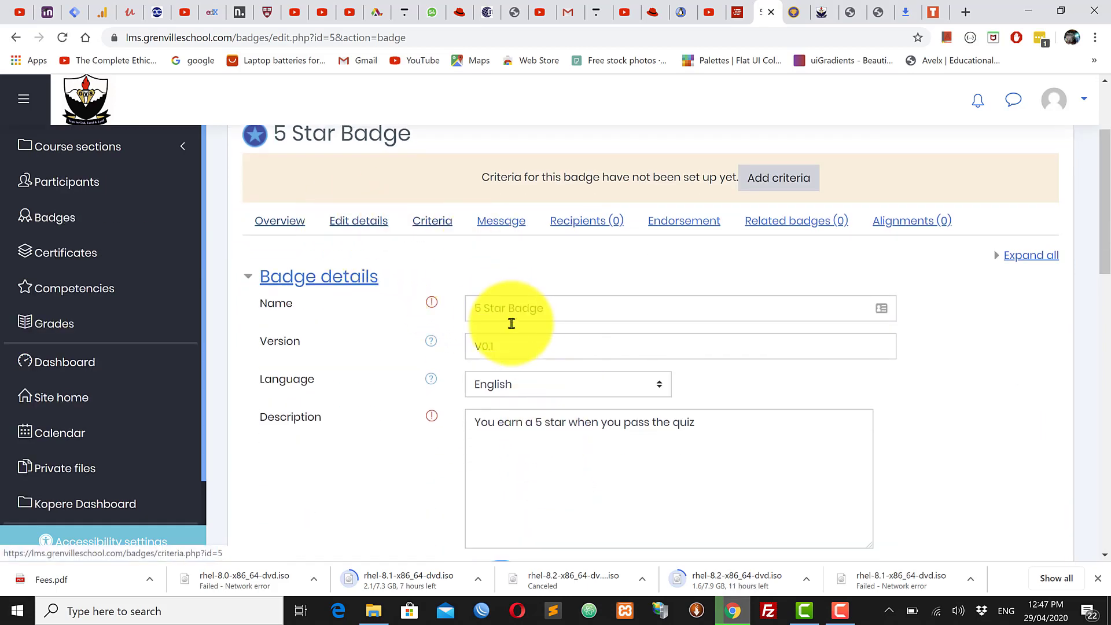
scroll(515, 329, down, 4)
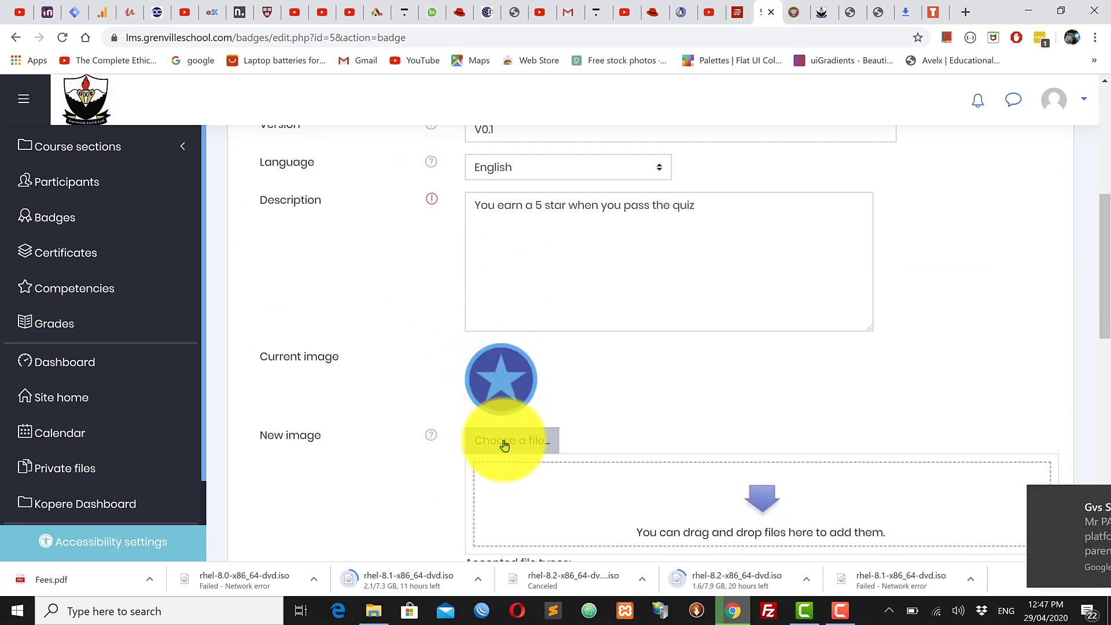
scroll(534, 445, up, 6)
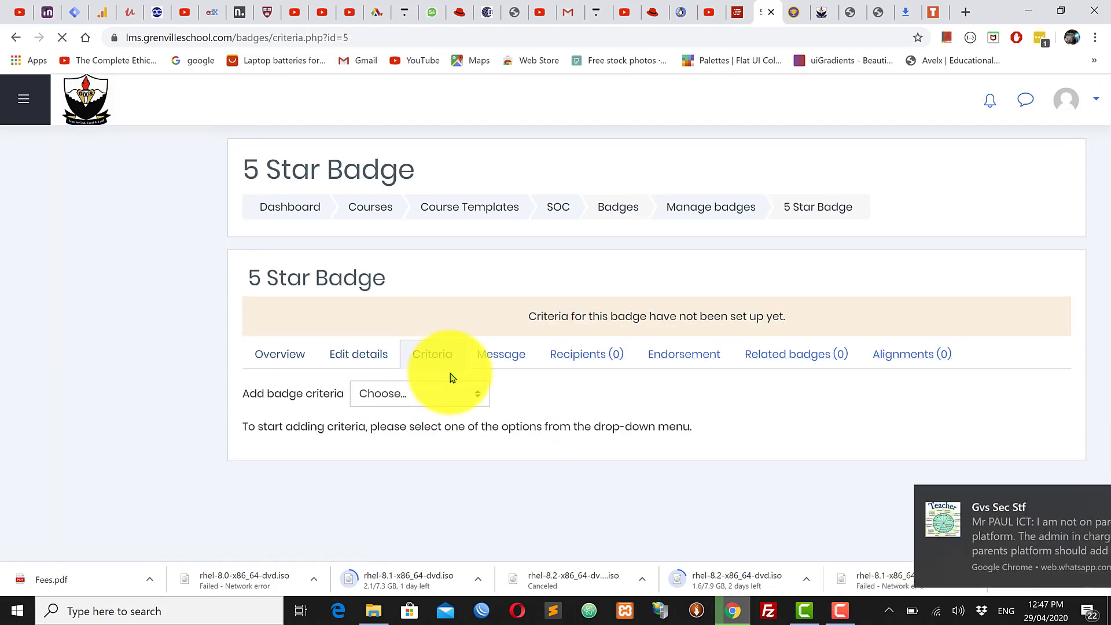
Step: Select Activity completion from the Add badge criteria list
click(440, 400)
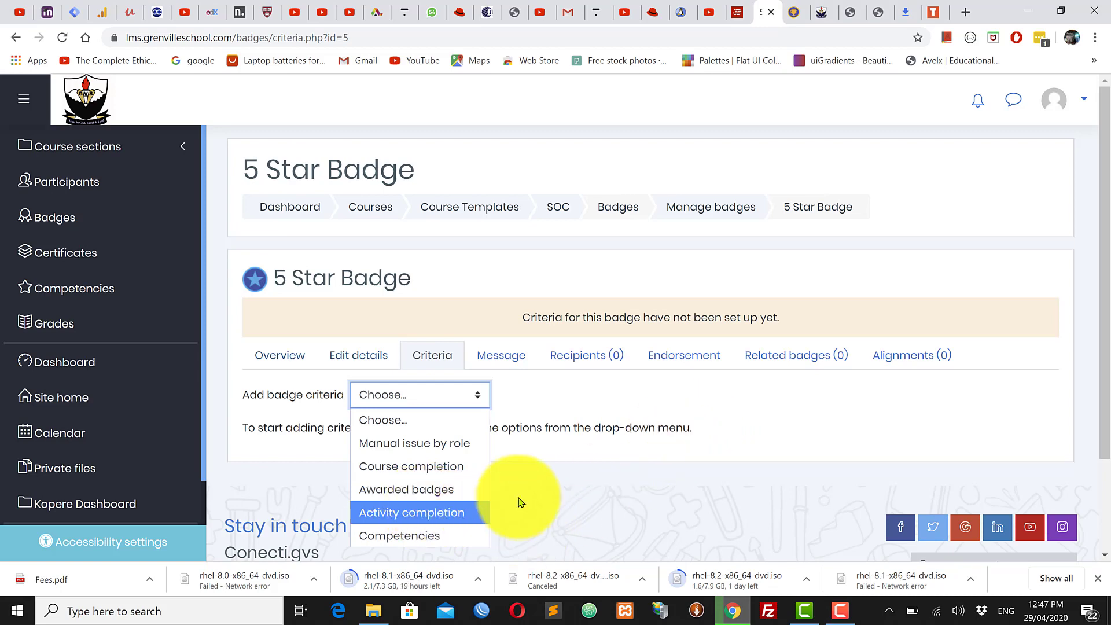
click(415, 513)
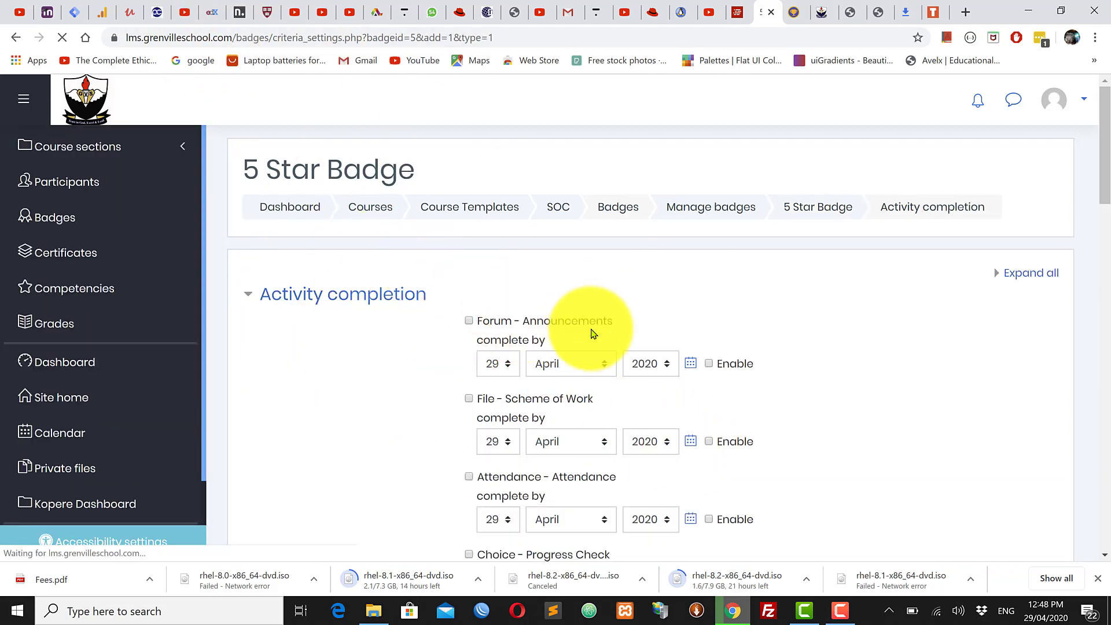
scroll(593, 349, down, 13)
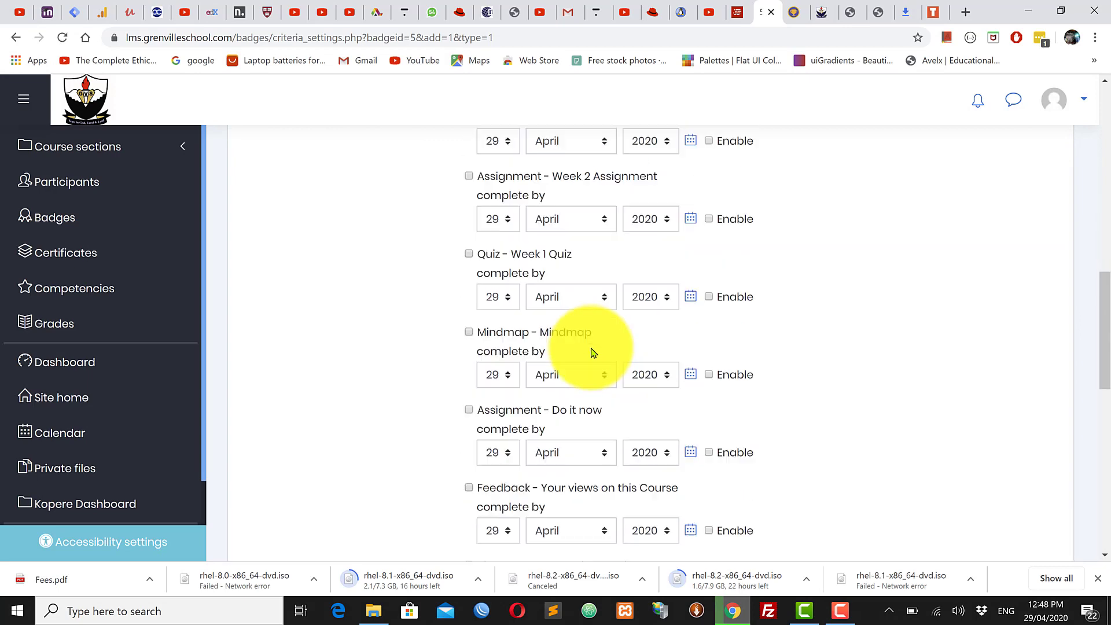
scroll(593, 353, down, 10)
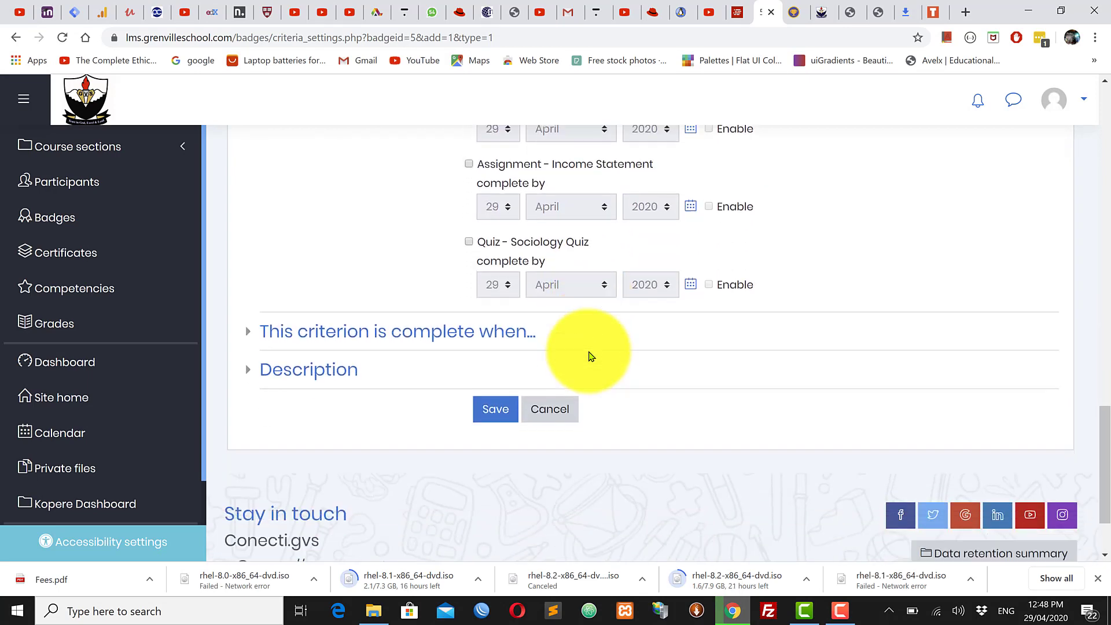
scroll(591, 355, up, 2)
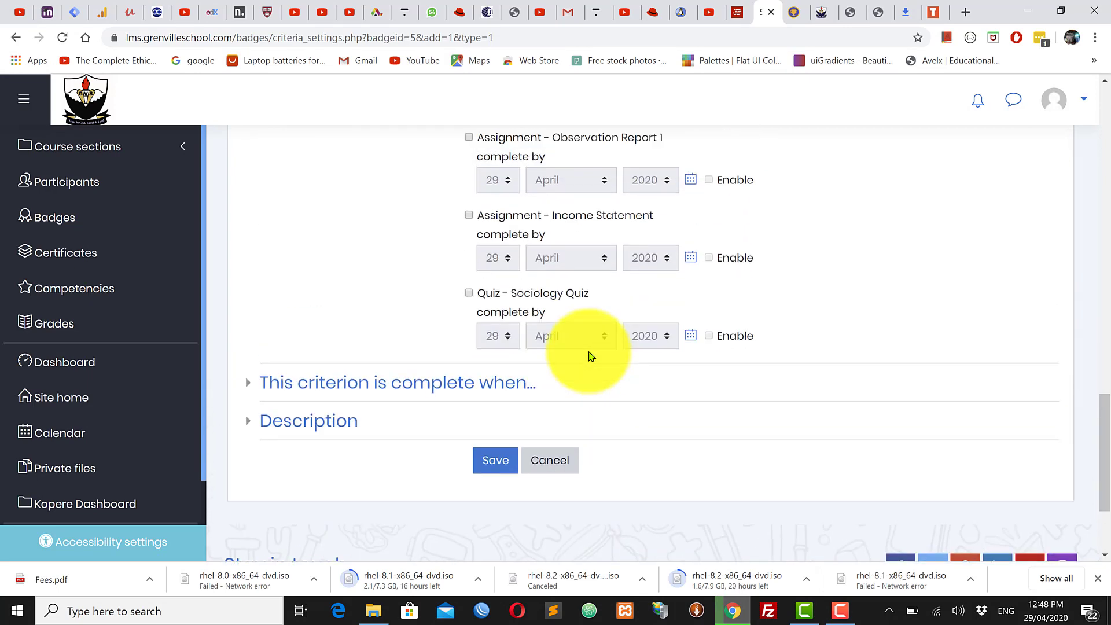
click(470, 299)
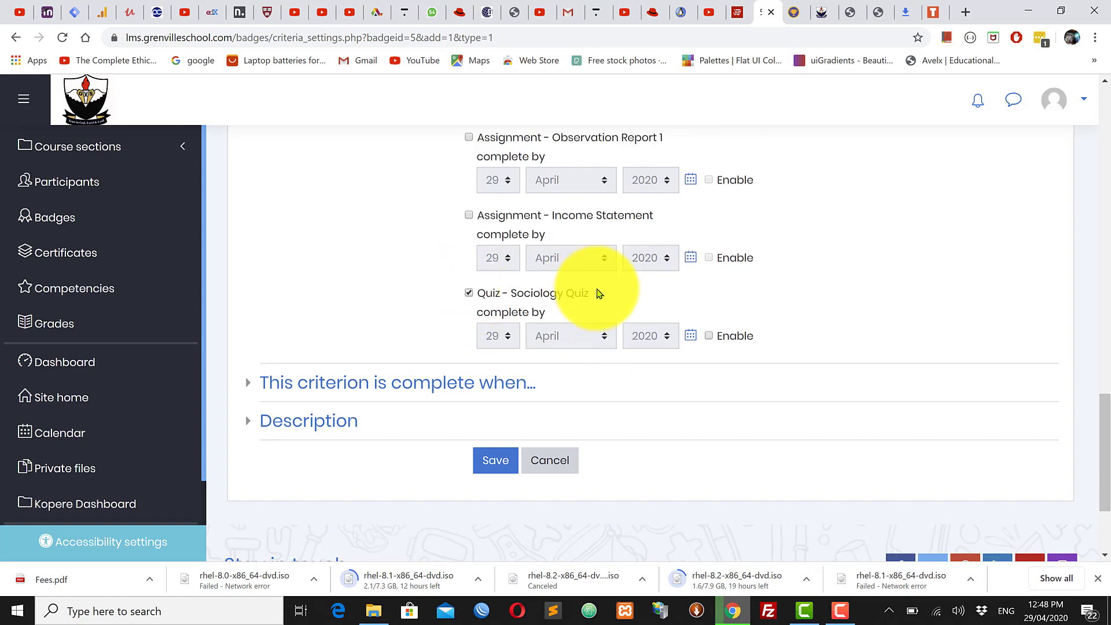
scroll(598, 293, up, 18)
scroll(602, 293, up, 4)
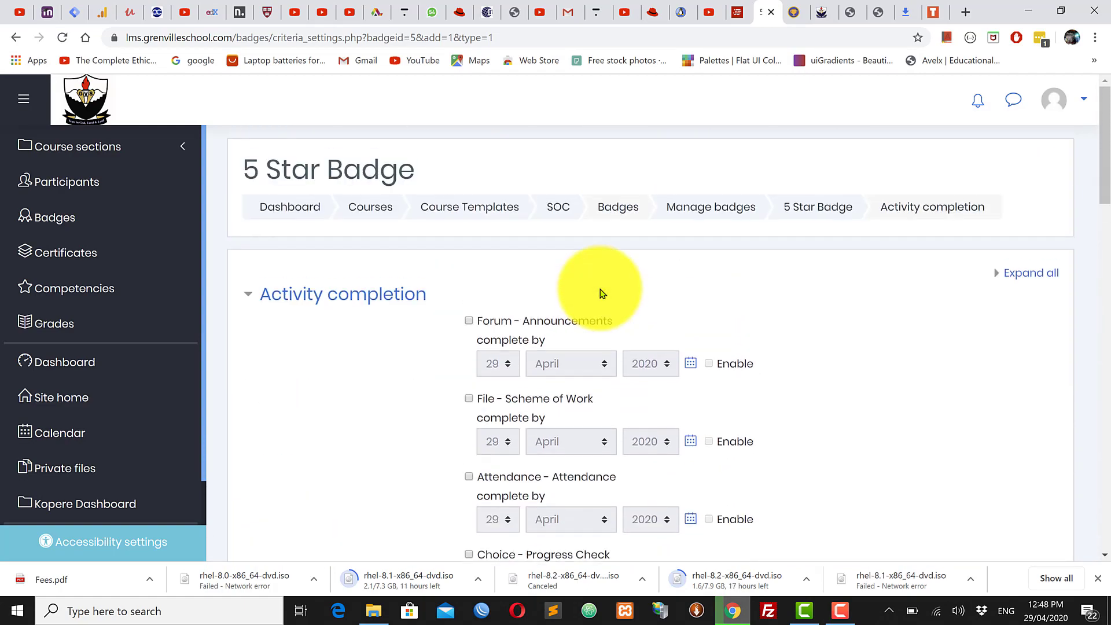
scroll(602, 294, down, 15)
scroll(599, 293, down, 9)
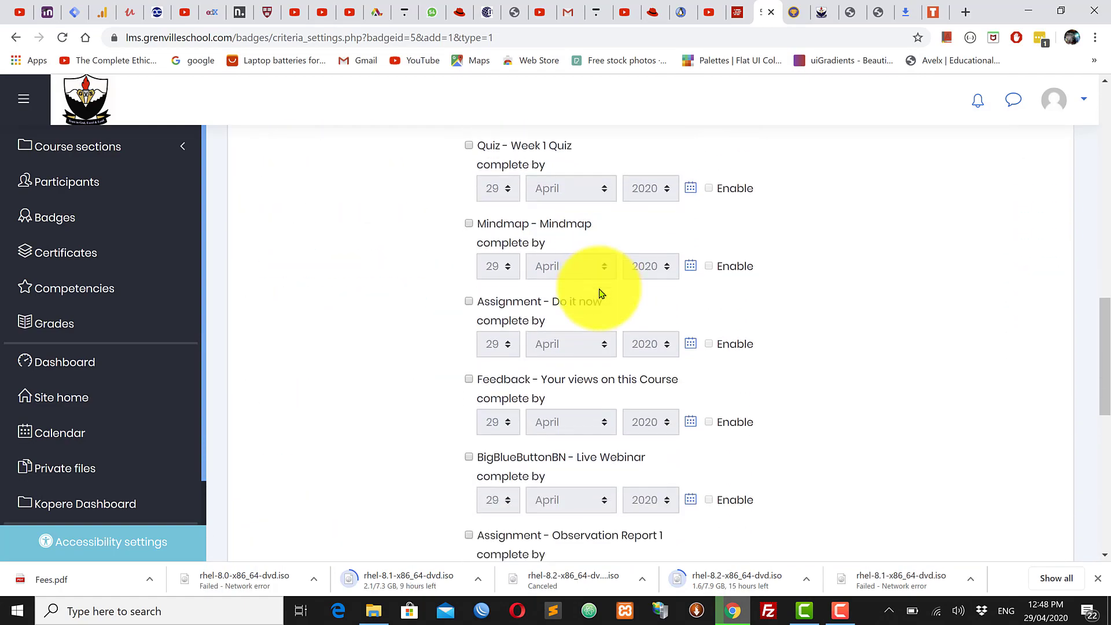
scroll(600, 293, up, 3)
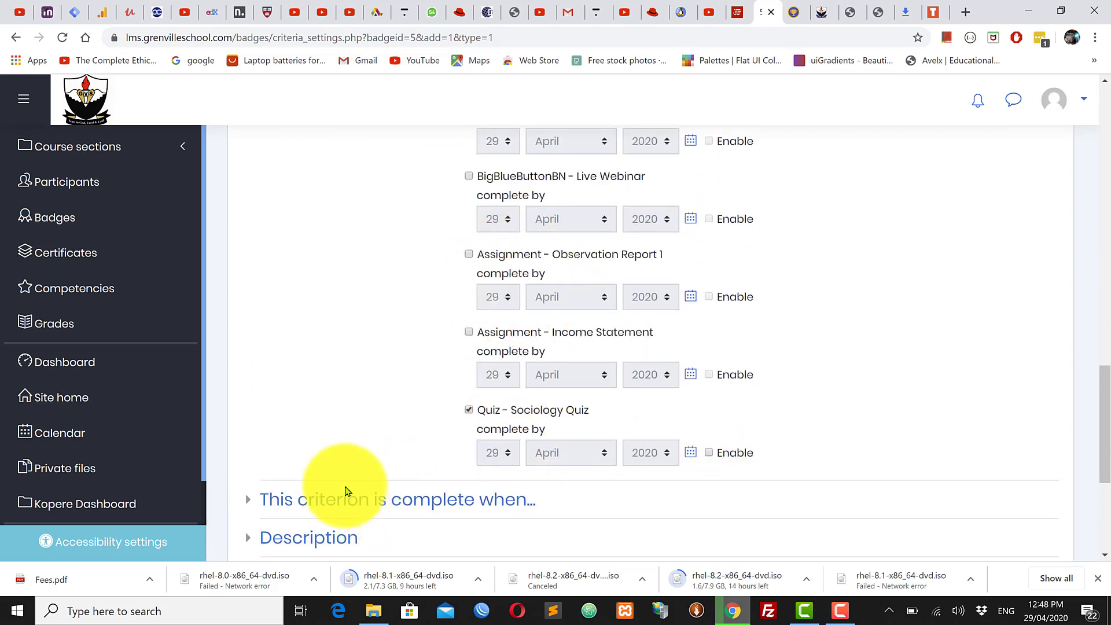
click(468, 255)
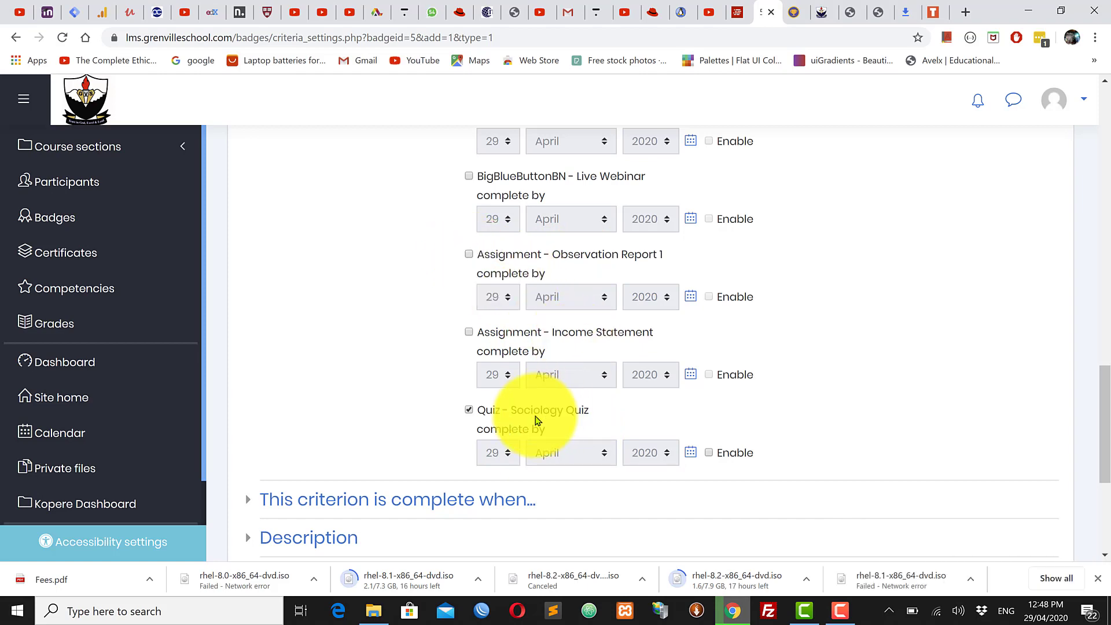
scroll(523, 420, down, 3)
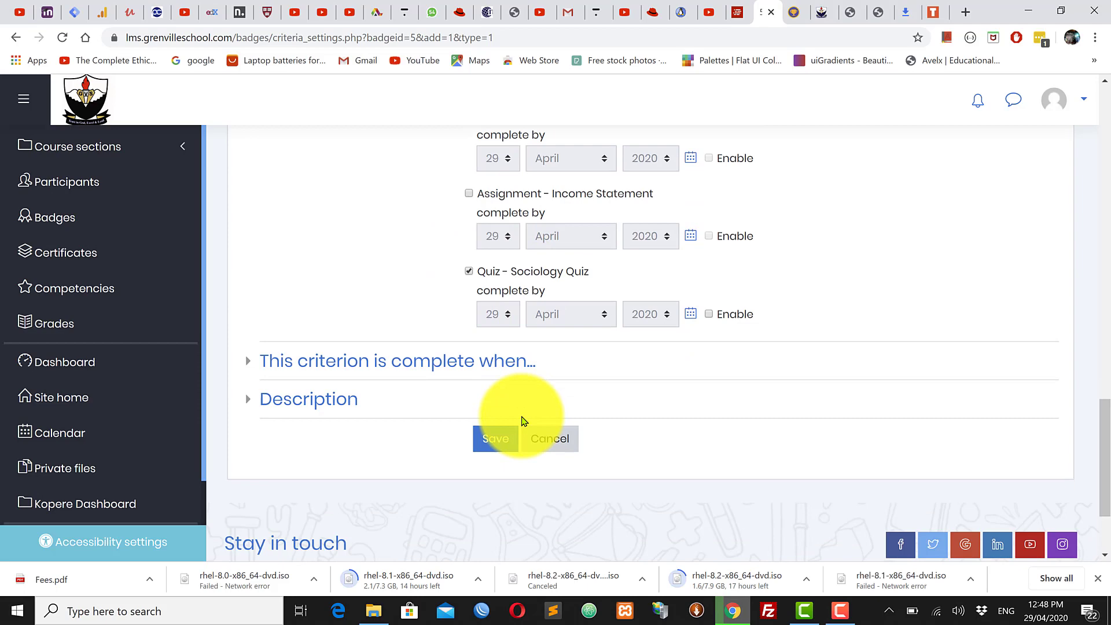
Step: Expand the completion rule and keep 'Any of the selected activities is complete'
click(288, 366)
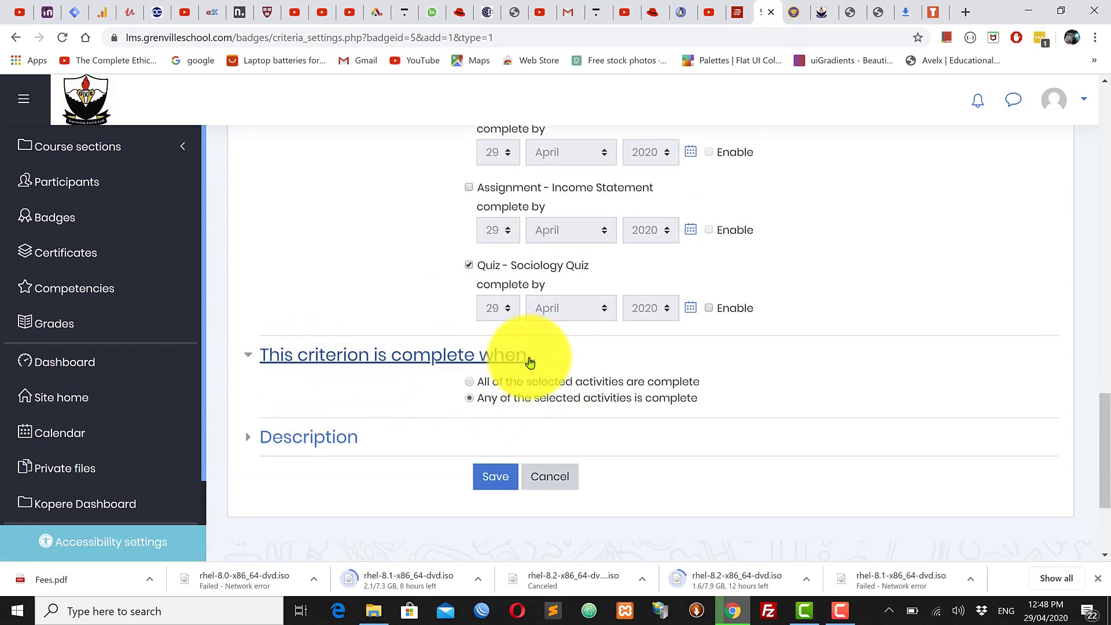
scroll(527, 364, up, 5)
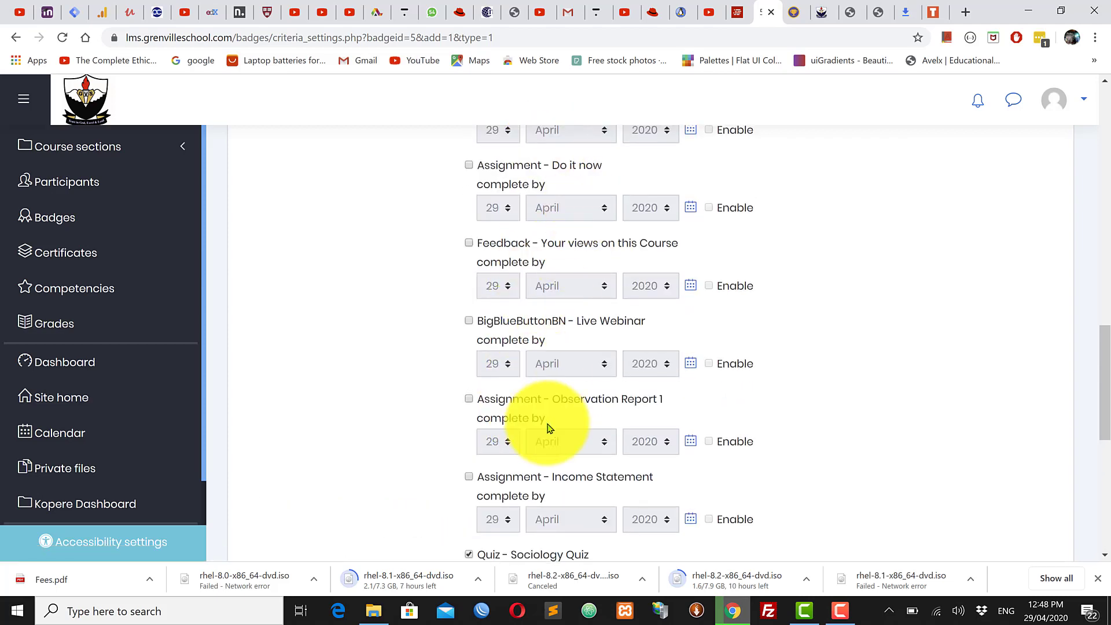
scroll(585, 432, down, 1)
scroll(585, 431, down, 3)
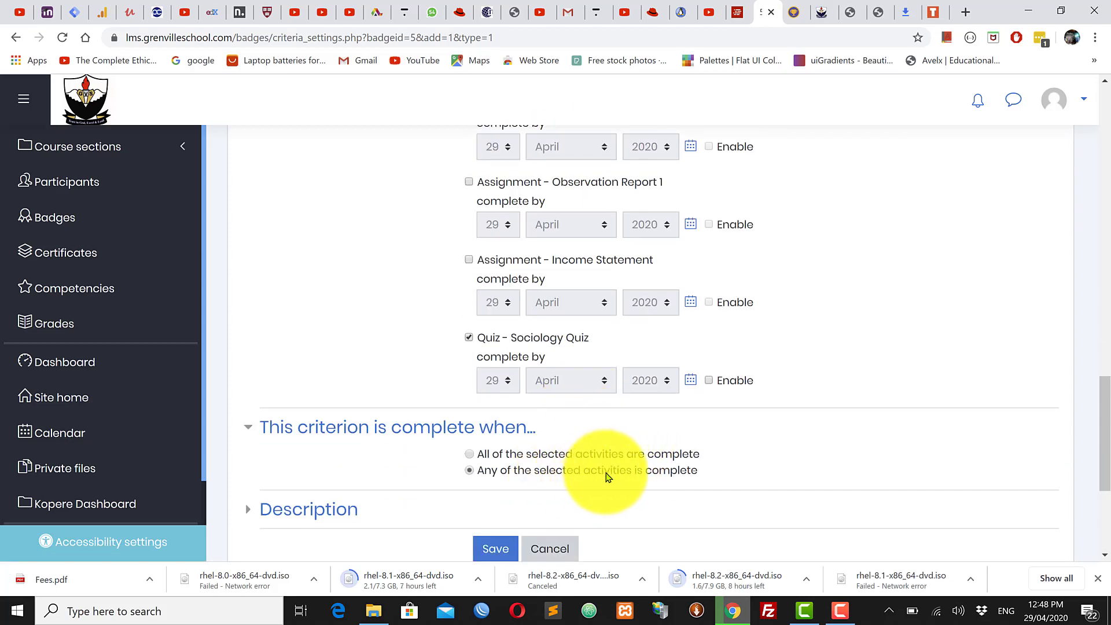
click(468, 183)
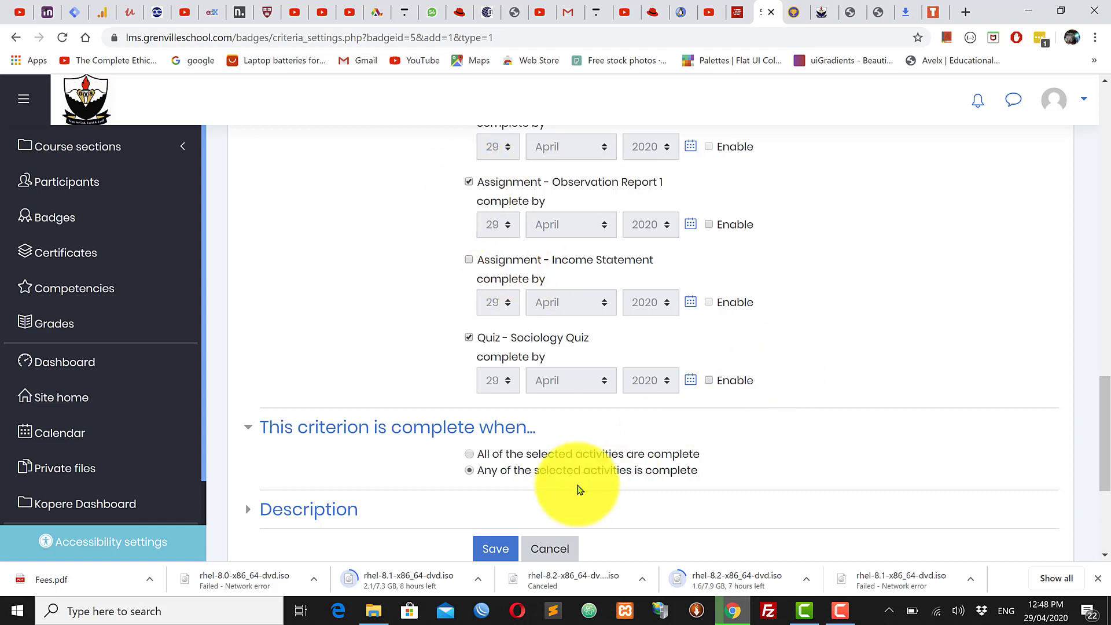
click(470, 470)
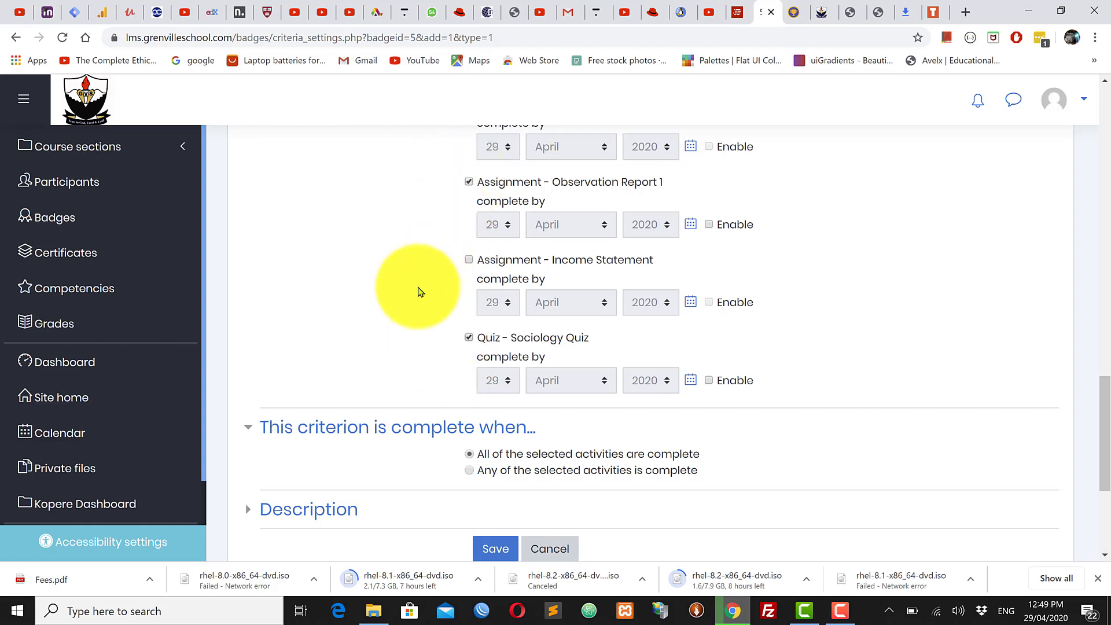
click(470, 470)
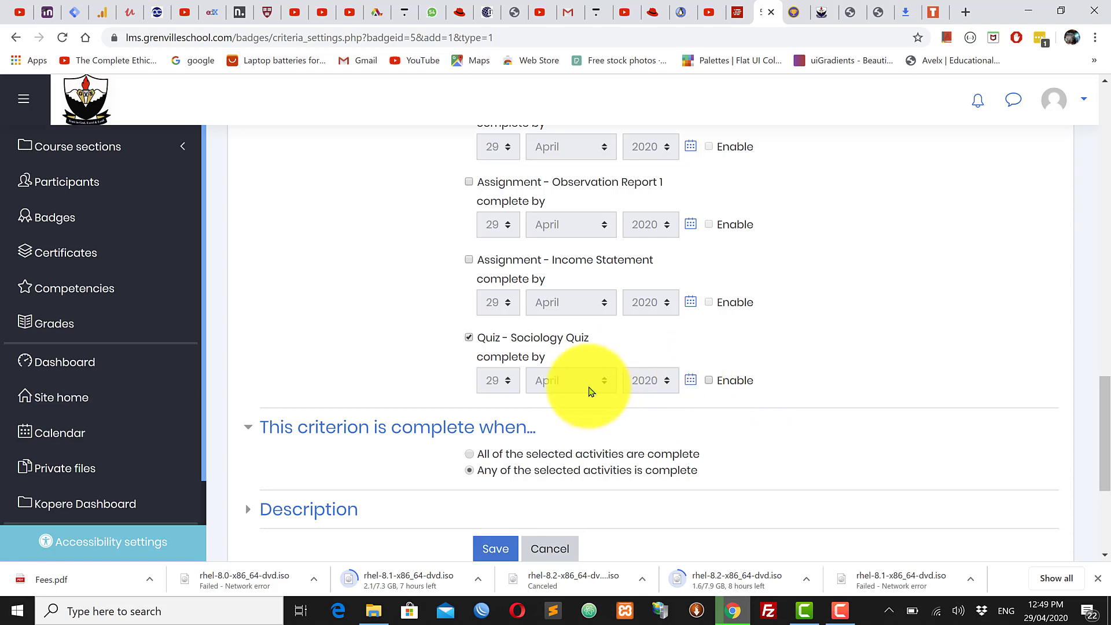
scroll(581, 387, down, 3)
Step: Describe the criterion as 'Congrats! upon passing the Sociology quiz.' and save it
click(314, 371)
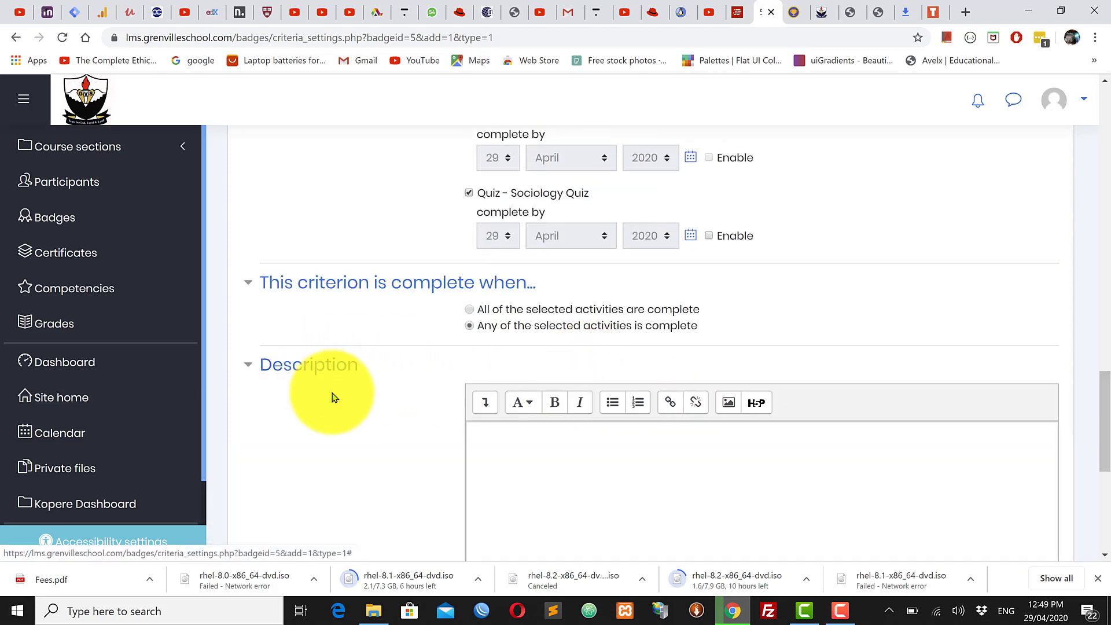
click(528, 435)
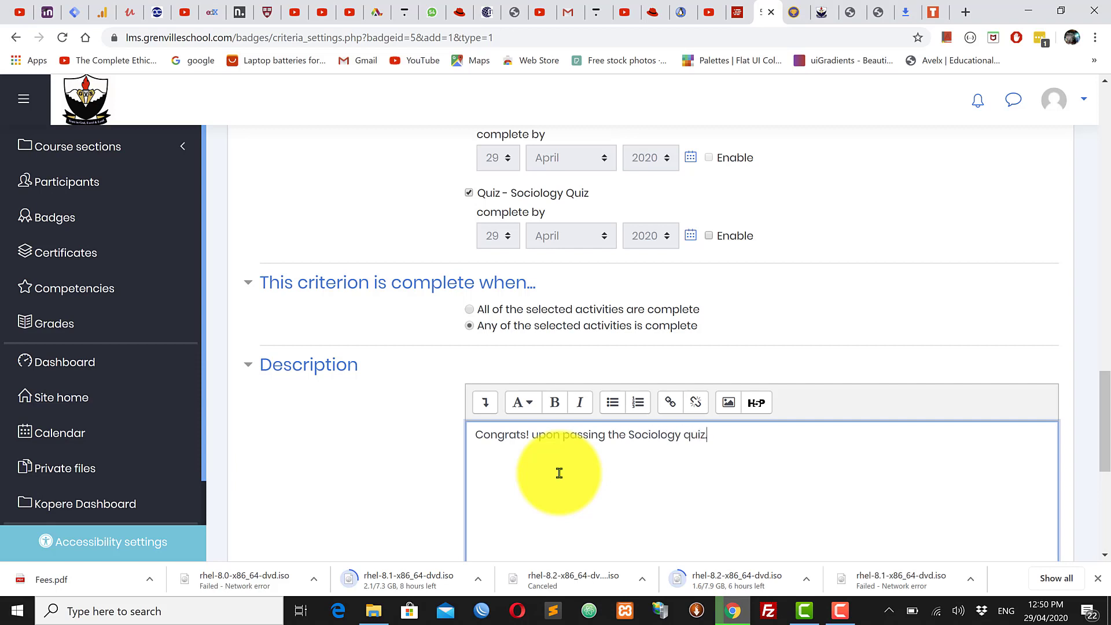
scroll(559, 472, down, 5)
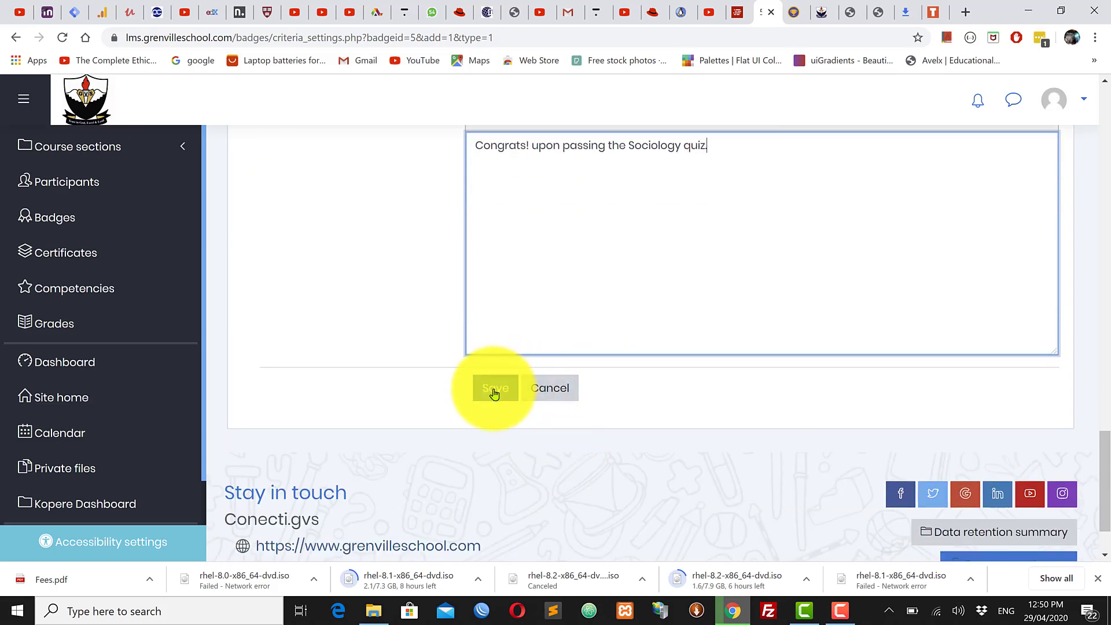
click(492, 398)
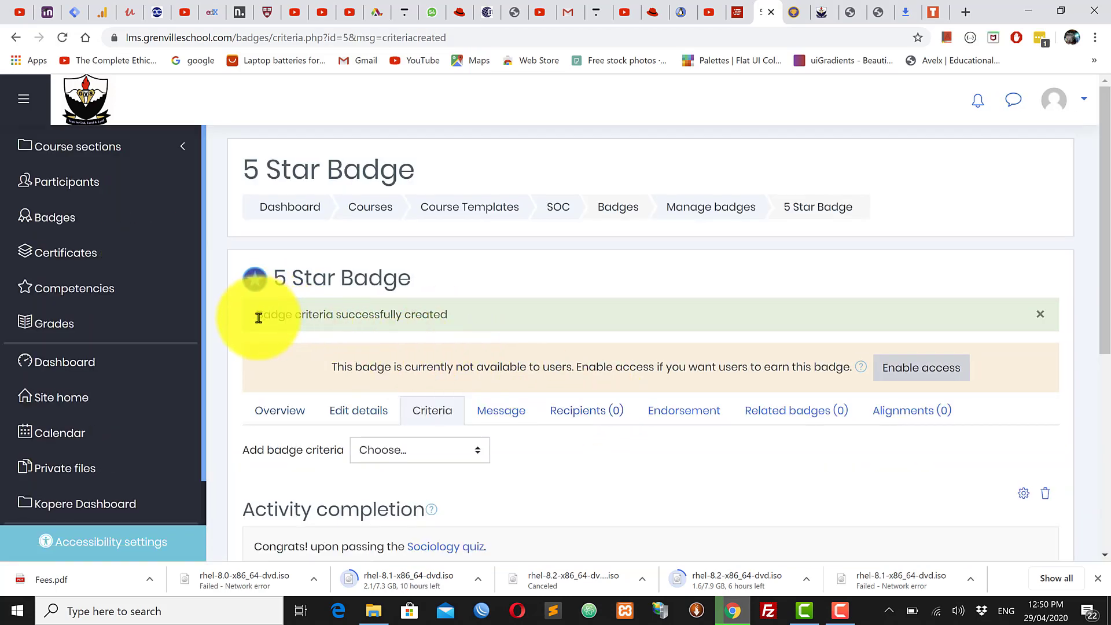
Step: Check the criteria-created confirmation and badge message, then move to the Endorsement tab
drag(259, 318, 516, 318)
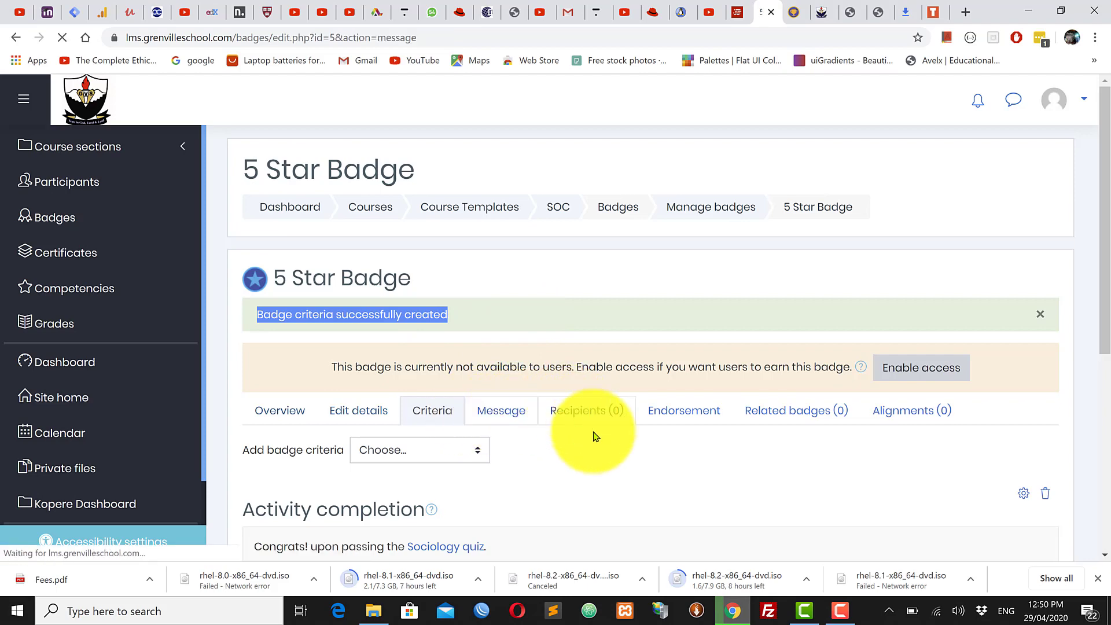
scroll(587, 452, down, 1)
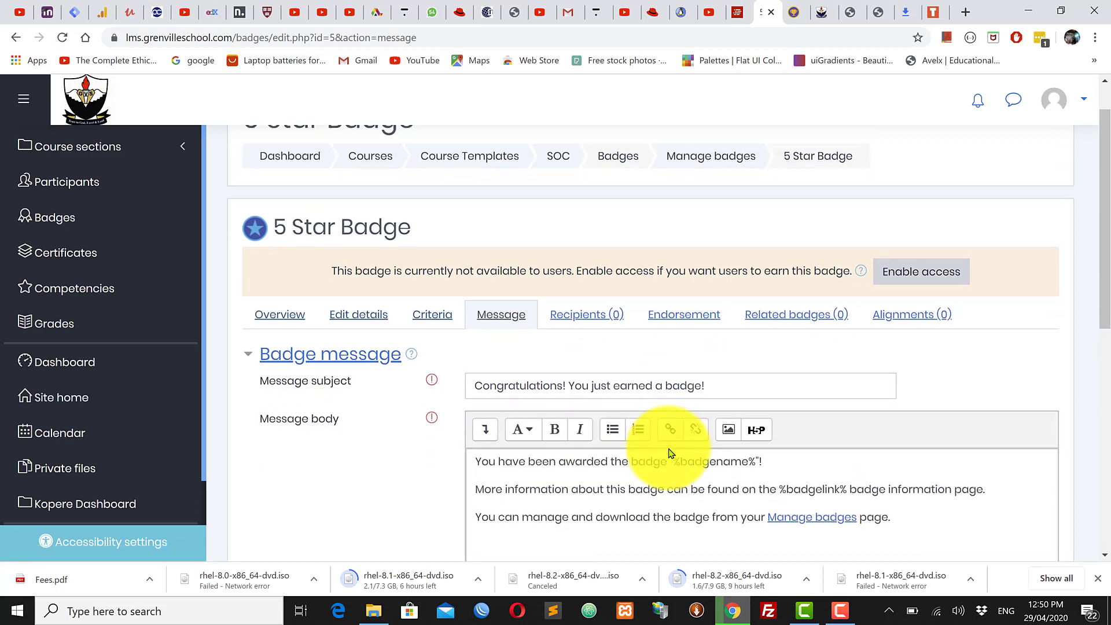
scroll(689, 399, down, 2)
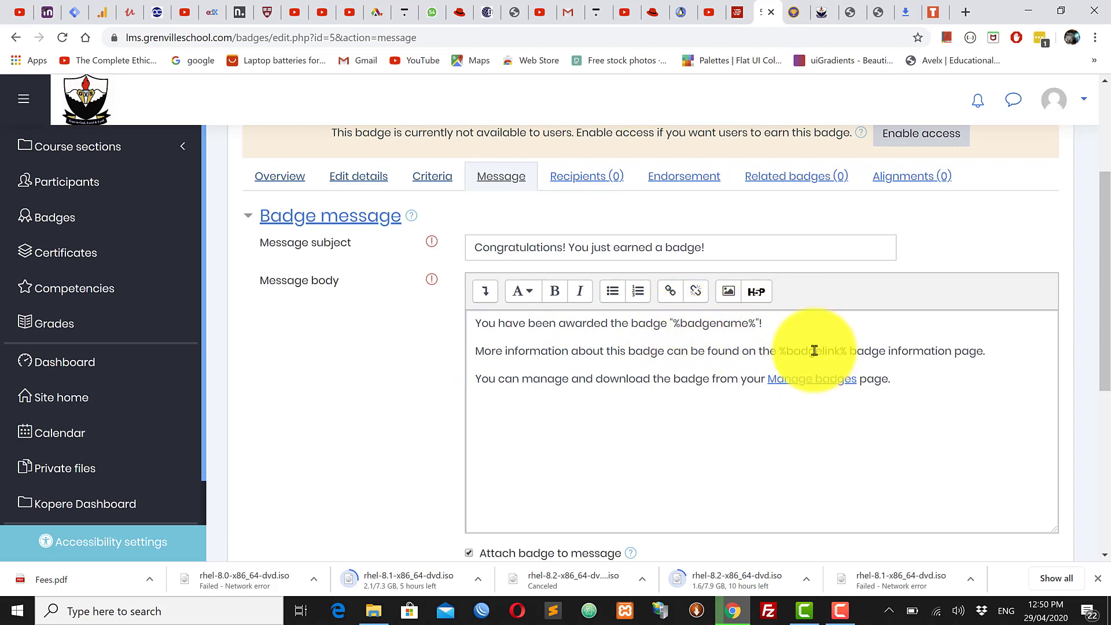
scroll(701, 393, up, 3)
scroll(701, 399, down, 8)
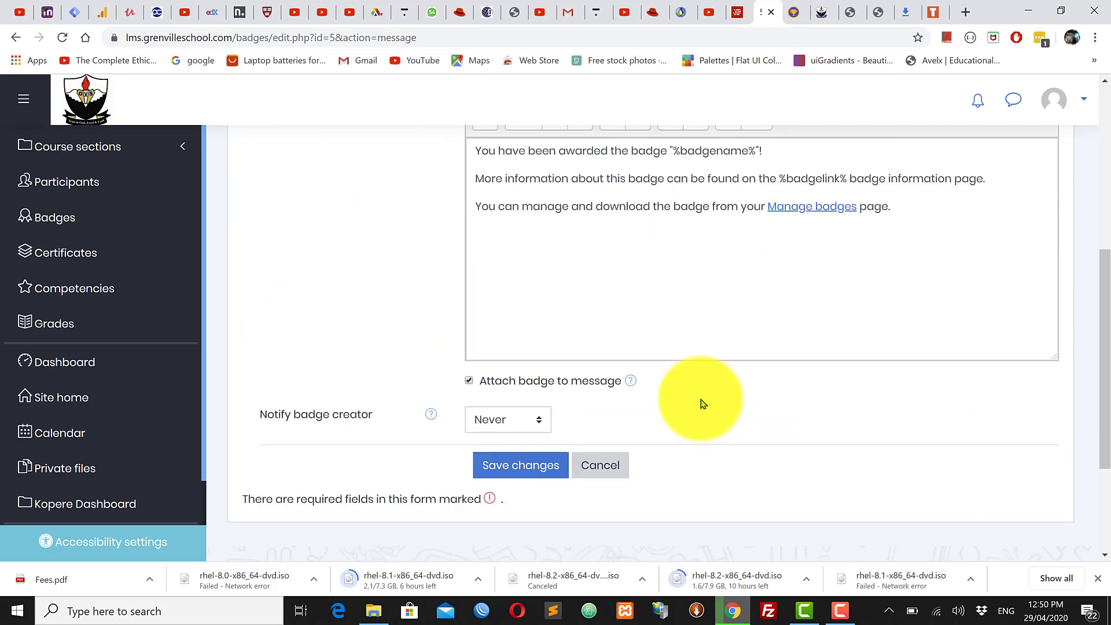
scroll(701, 399, up, 3)
scroll(699, 398, up, 5)
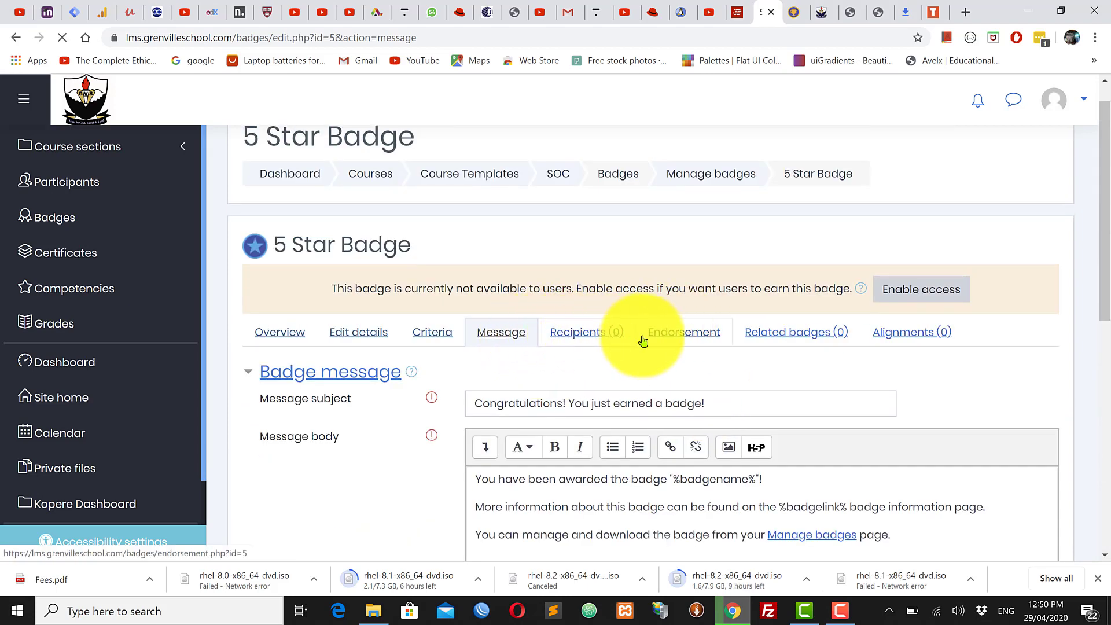
click(613, 335)
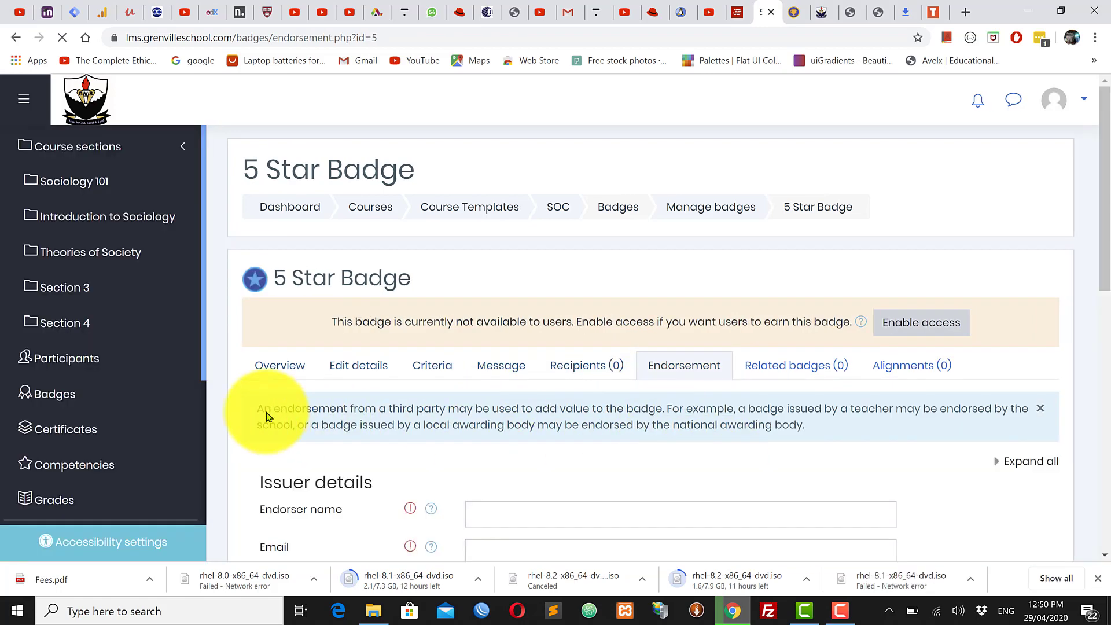
scroll(596, 445, down, 2)
scroll(595, 442, down, 2)
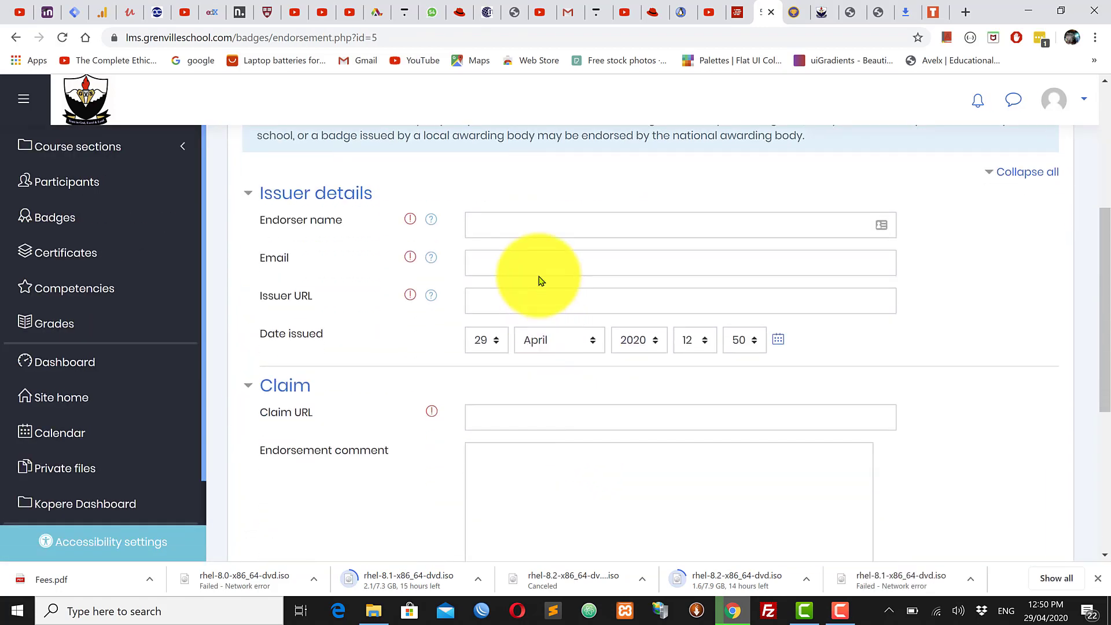
click(528, 231)
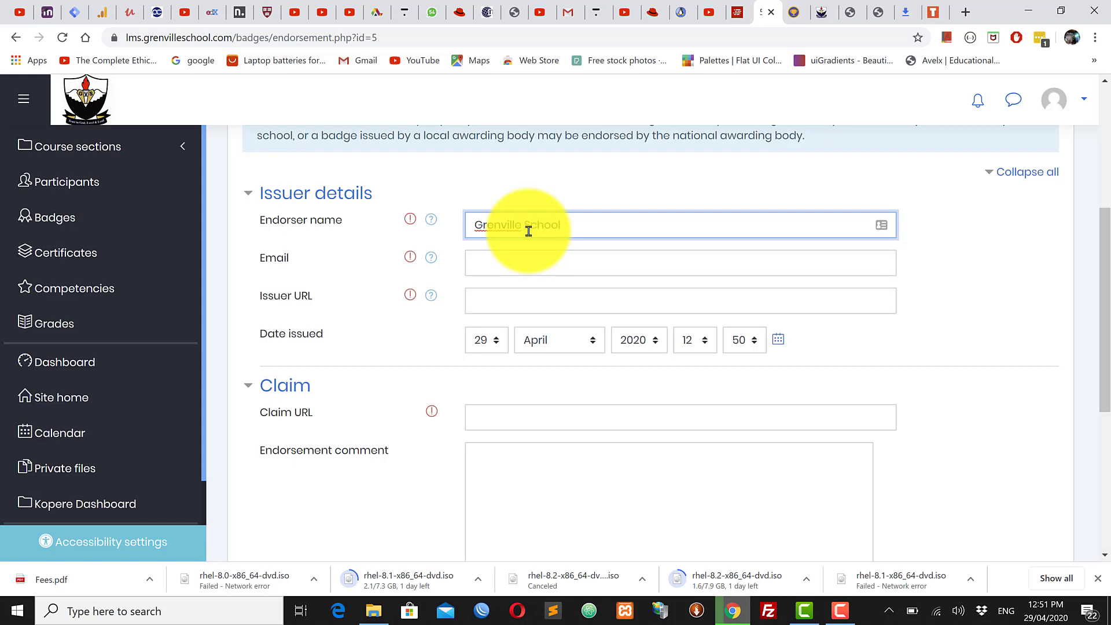
click(524, 271)
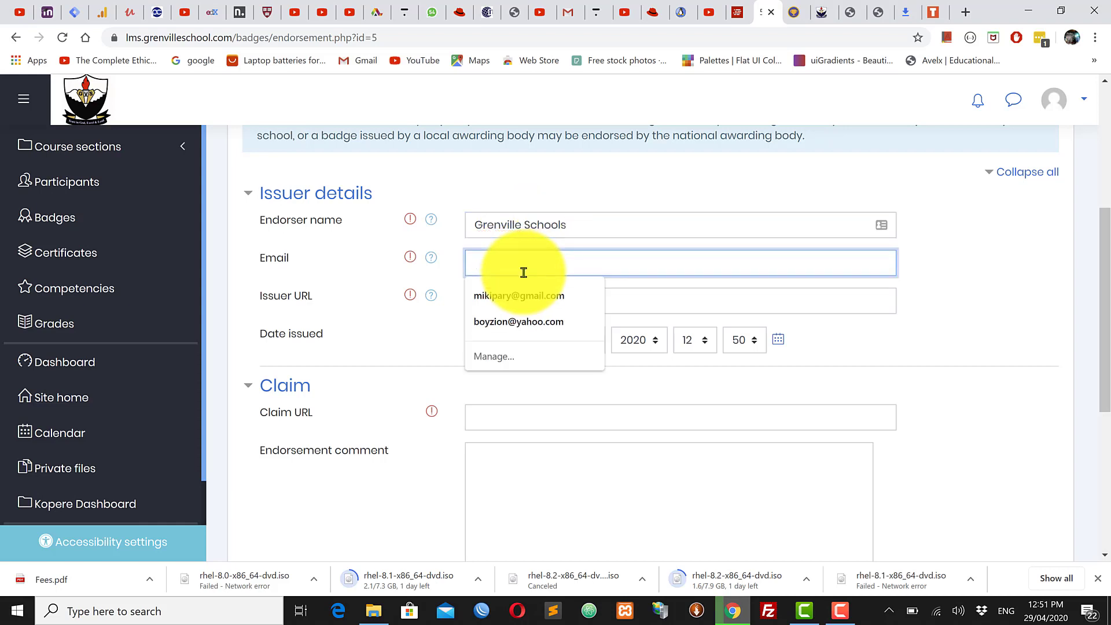
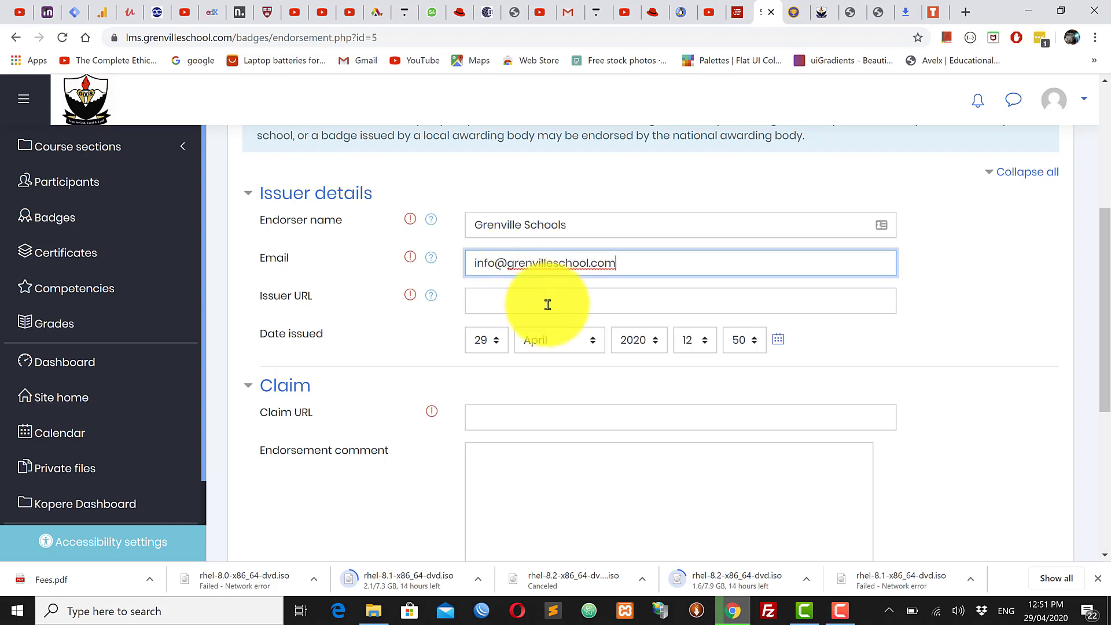
click(548, 305)
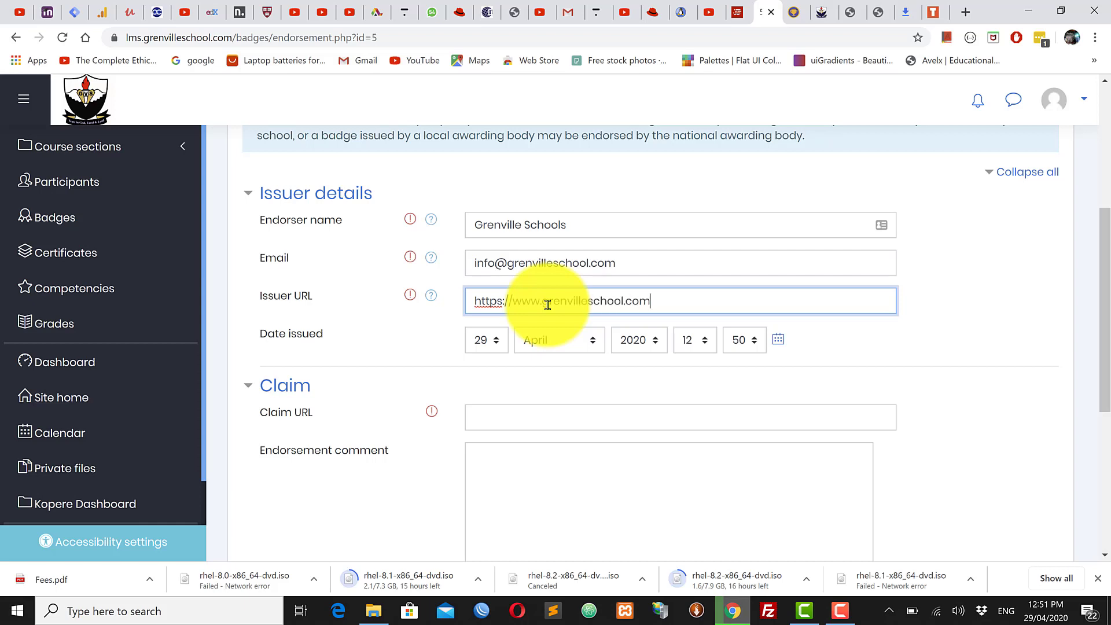
Step: Copy the issuer URL into the claim URL field and check the 29 April 2020 issue date
scroll(685, 387, down, 1)
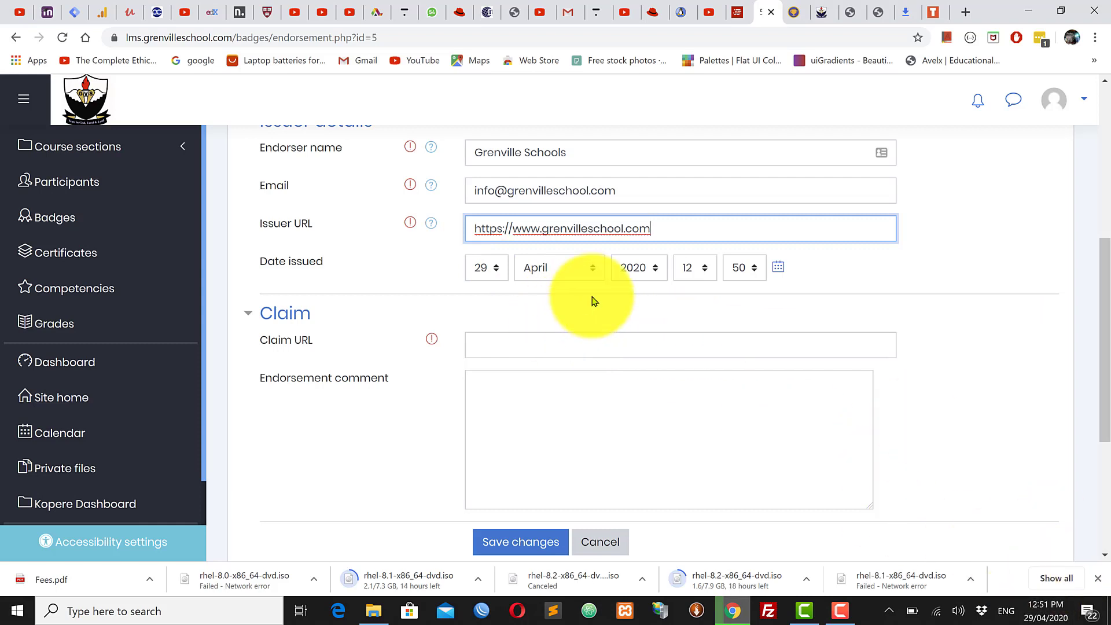
click(512, 346)
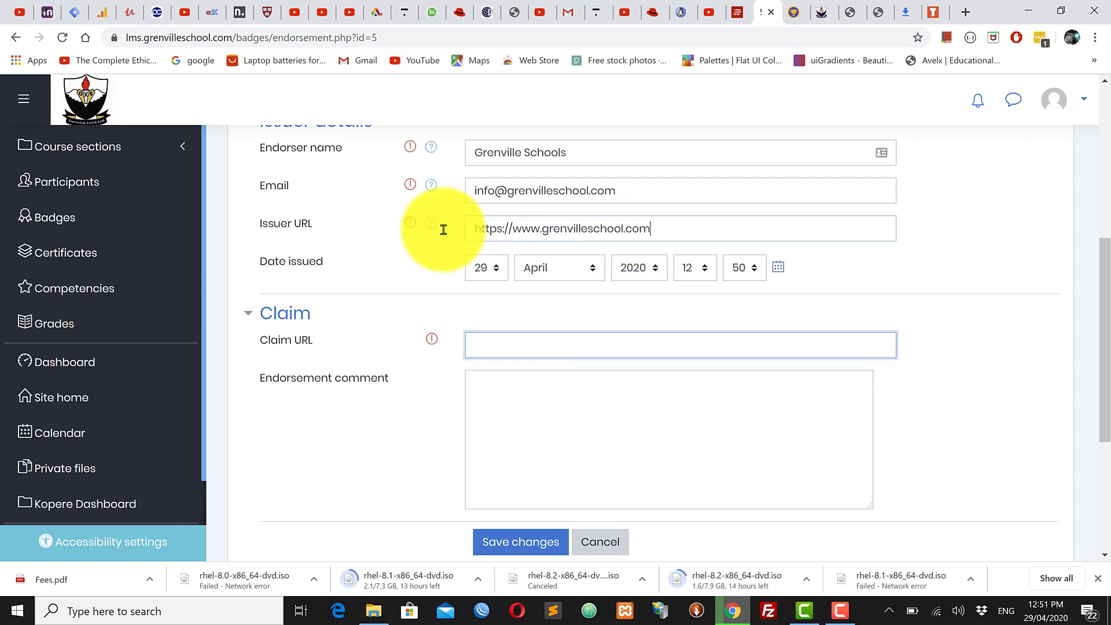
drag(473, 229, 537, 252)
right_click(539, 234)
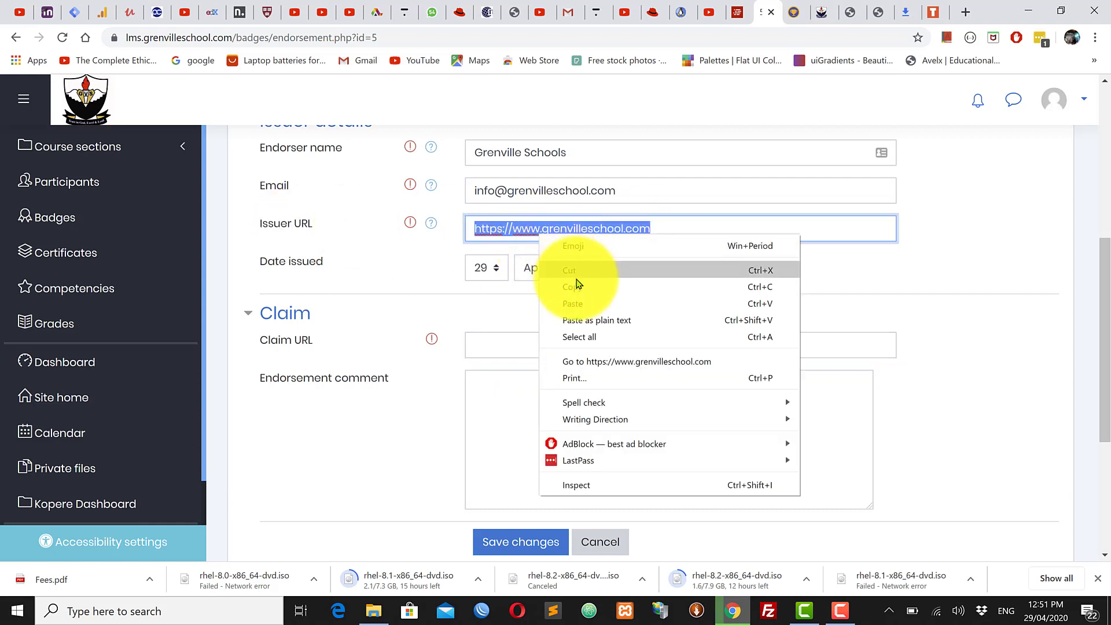
click(574, 284)
click(513, 353)
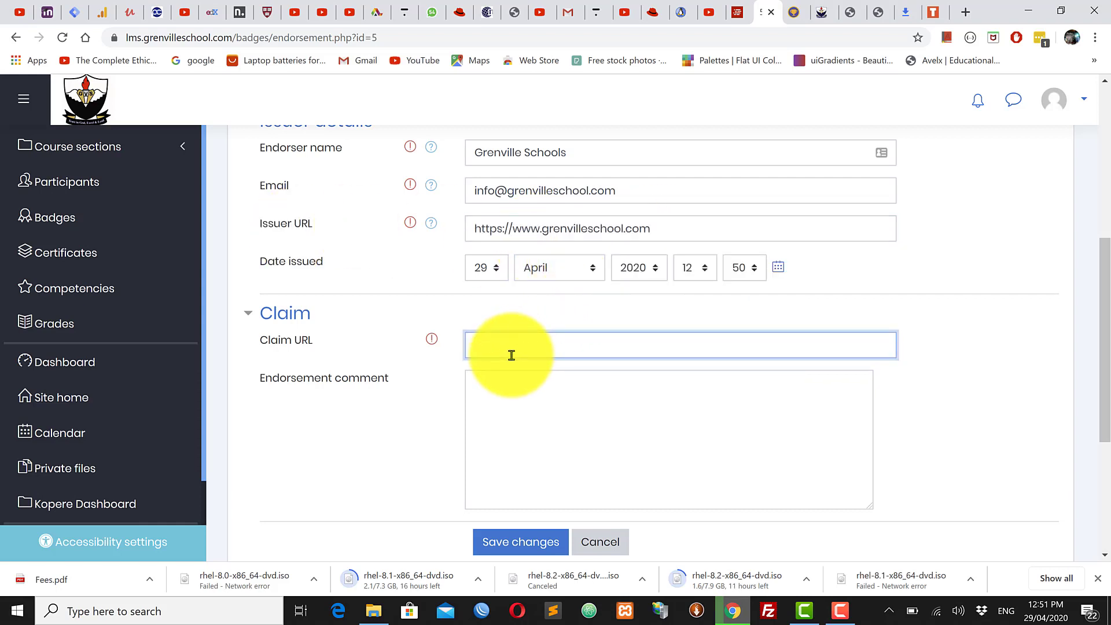
click(517, 382)
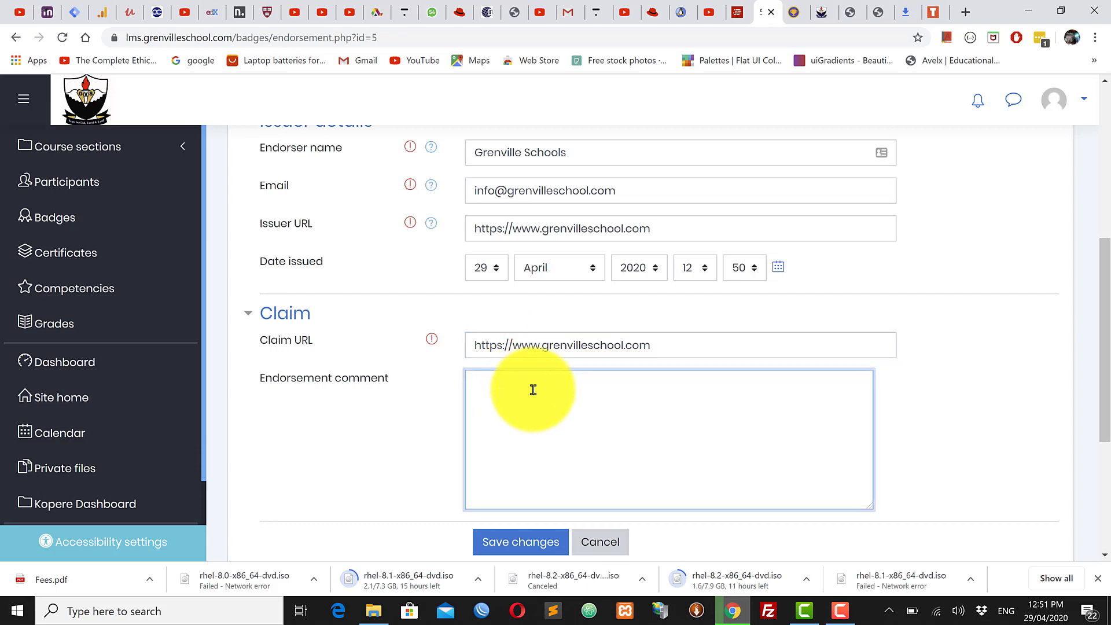
scroll(537, 389, up, 5)
scroll(540, 423, down, 5)
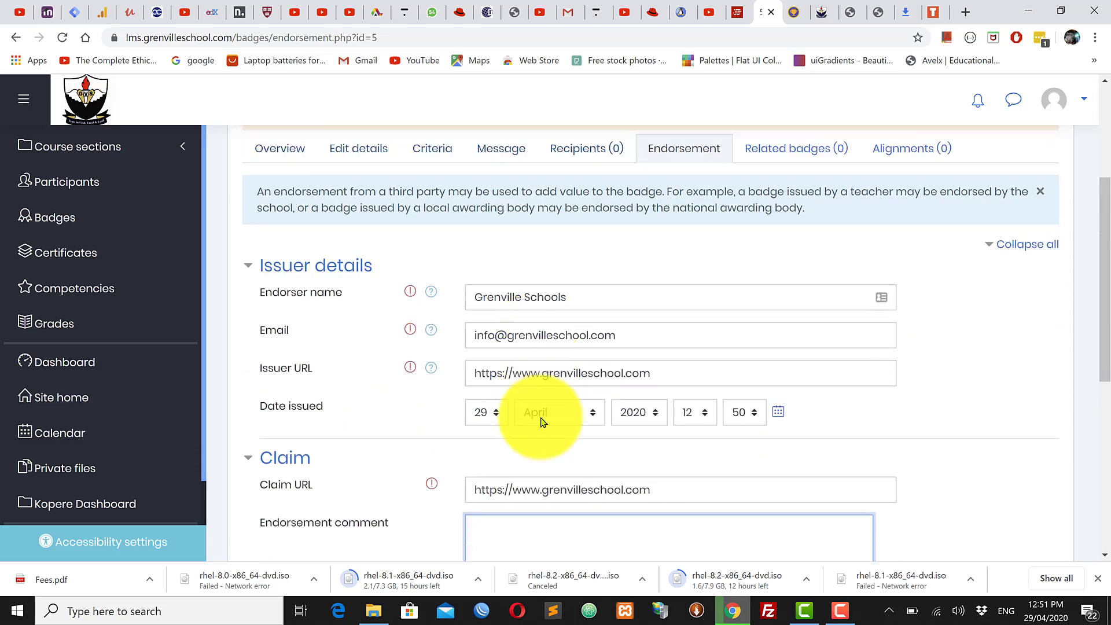
scroll(539, 426, down, 3)
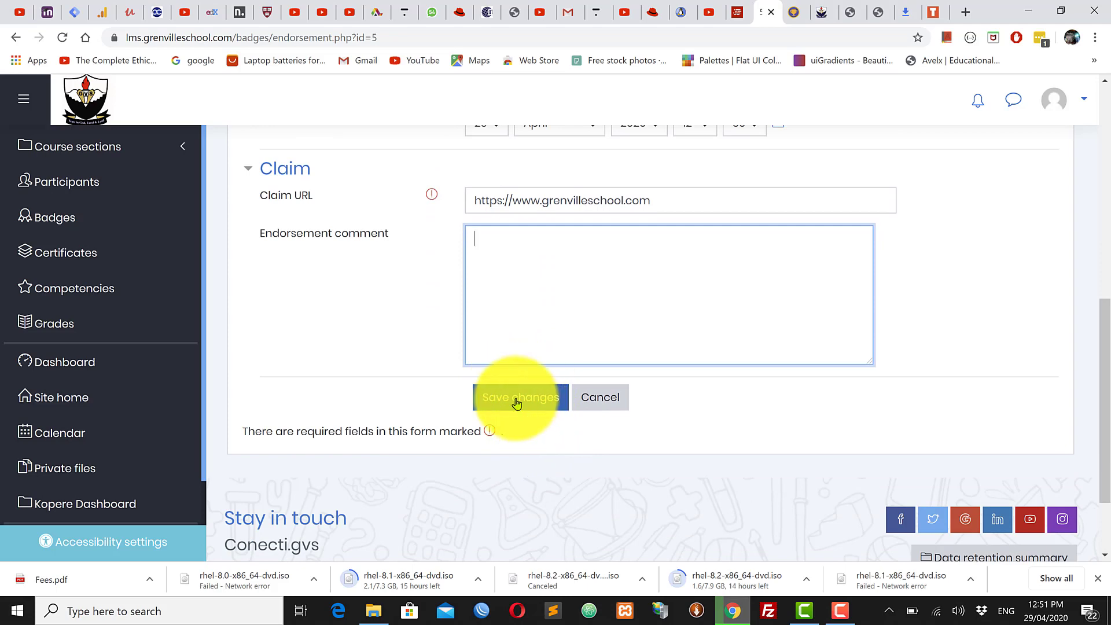
scroll(546, 355, up, 5)
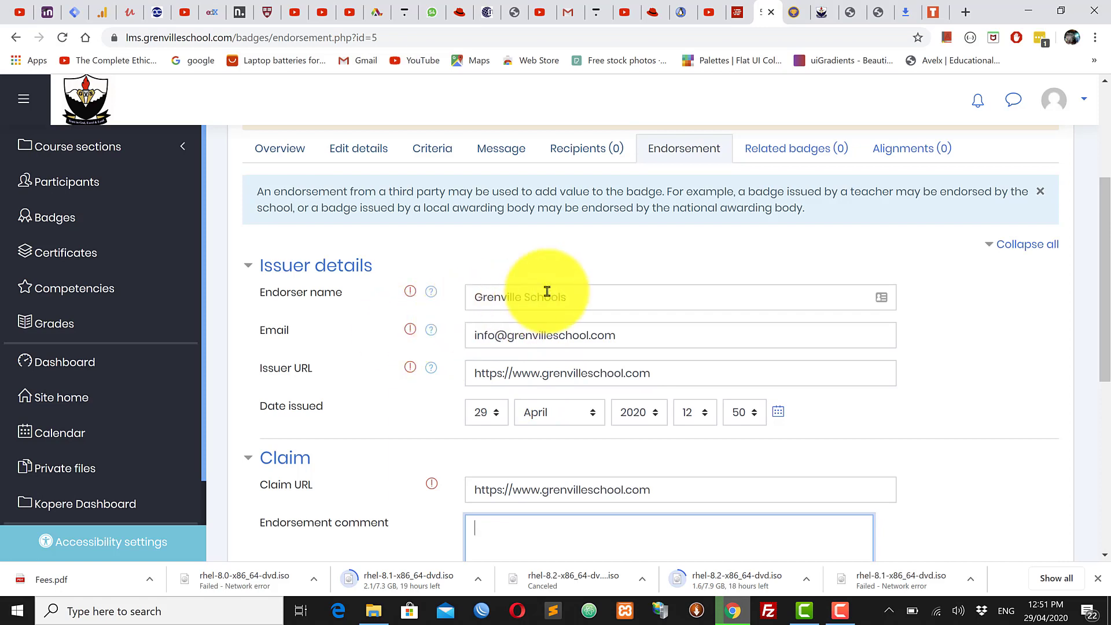
scroll(571, 492, down, 4)
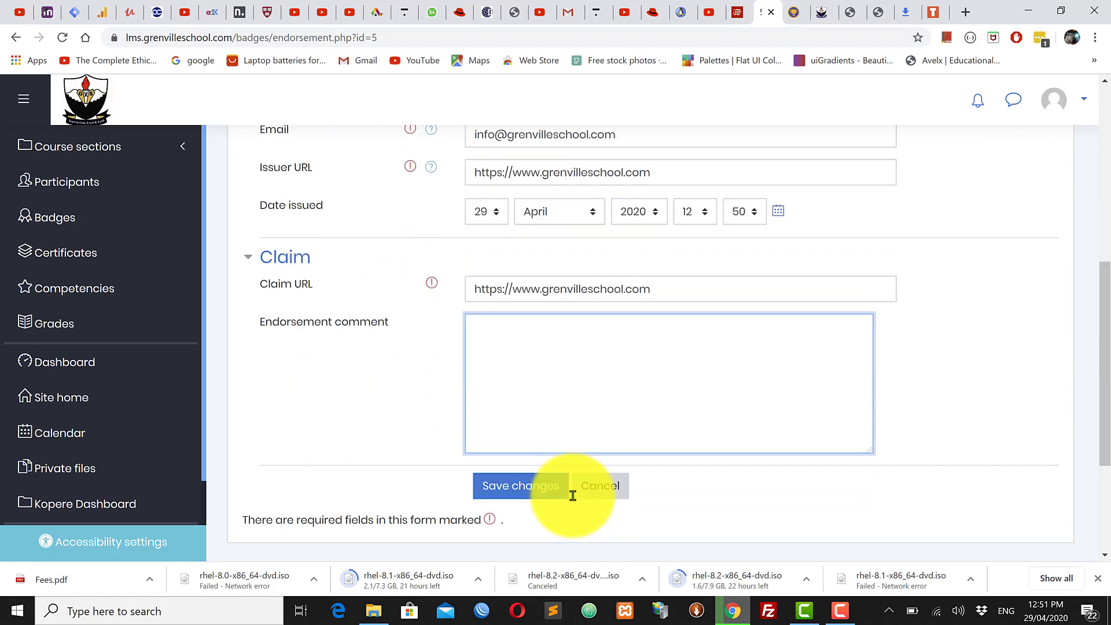
Step: Save the endorsement and note the warning that the 5 Star Badge is not yet available
click(524, 472)
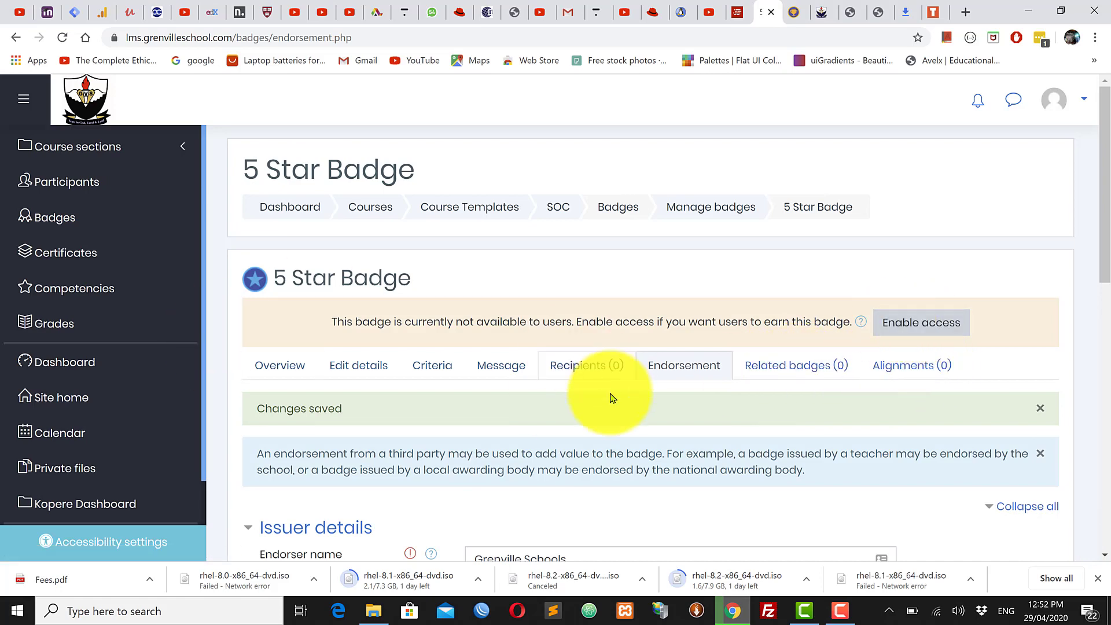
scroll(593, 408, down, 3)
scroll(593, 408, up, 3)
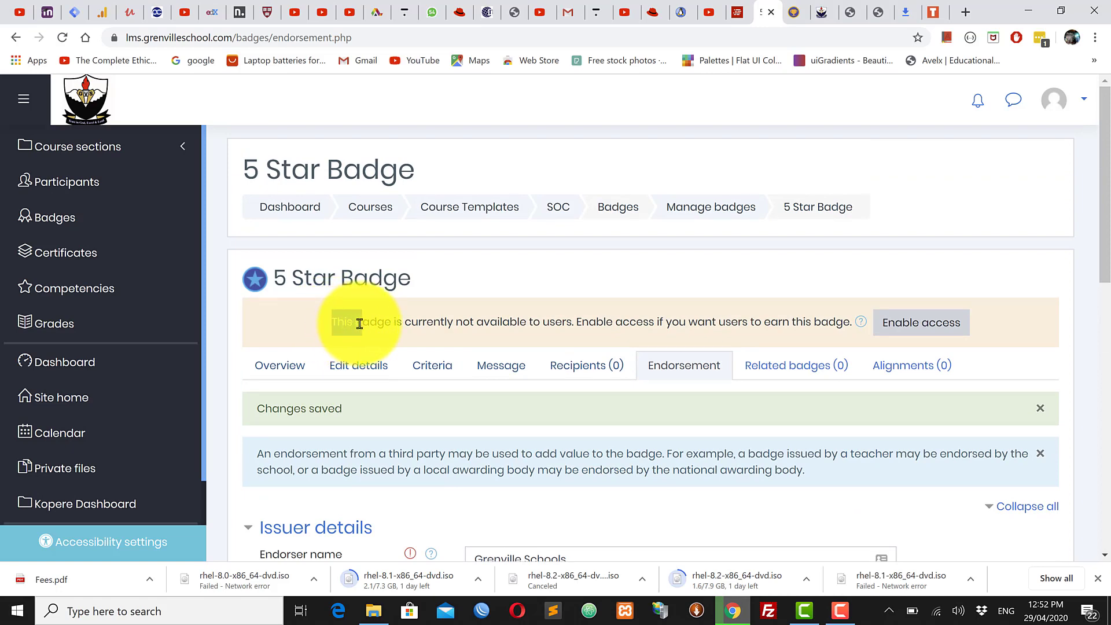
drag(360, 324, 859, 328)
click(593, 323)
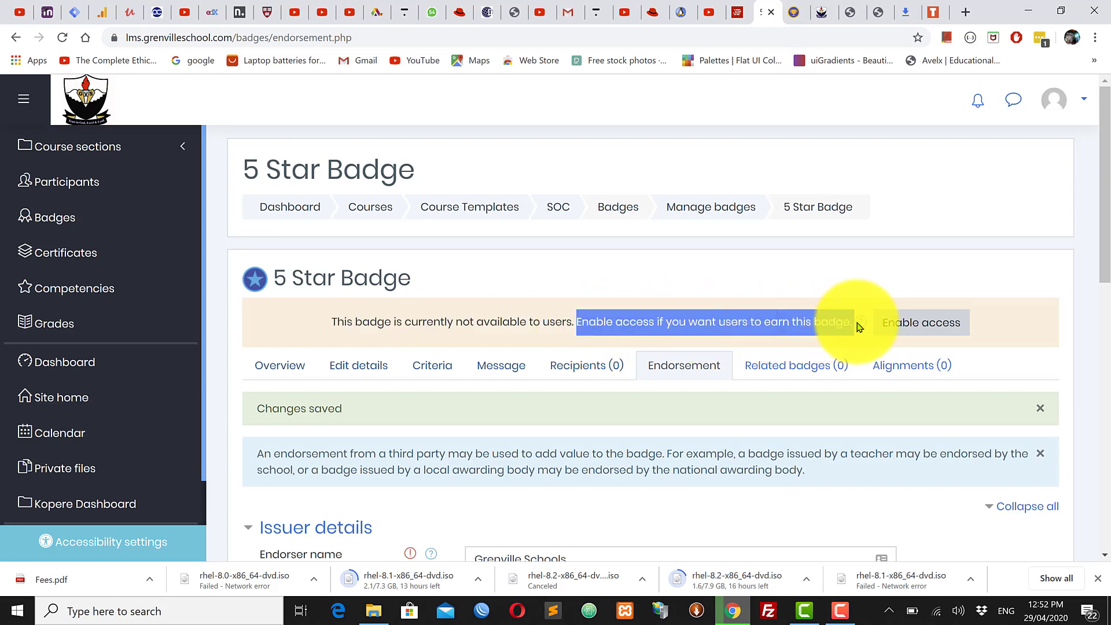
click(486, 329)
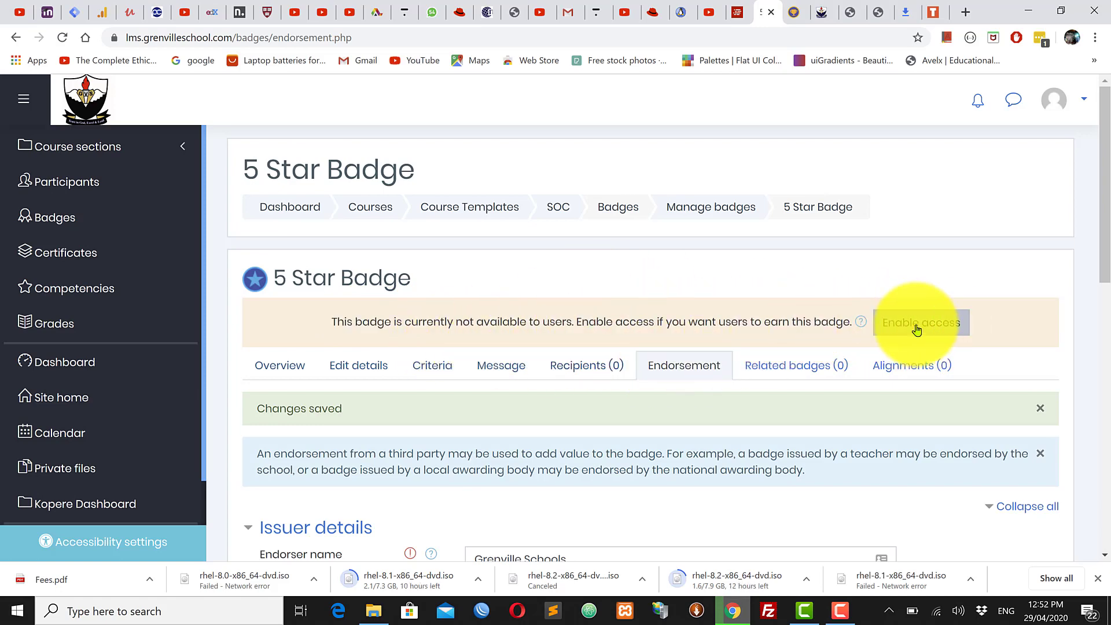
scroll(702, 426, down, 3)
scroll(752, 467, up, 3)
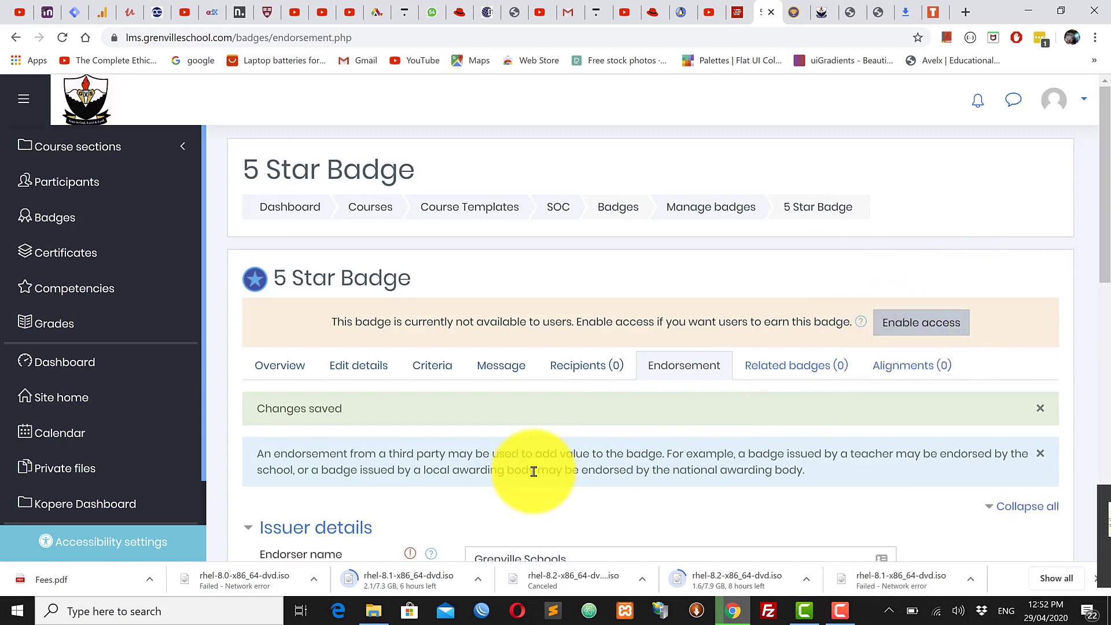
Step: Choose Enable access for the 5 Star Badge and read the warning that issued badges become locked
click(924, 330)
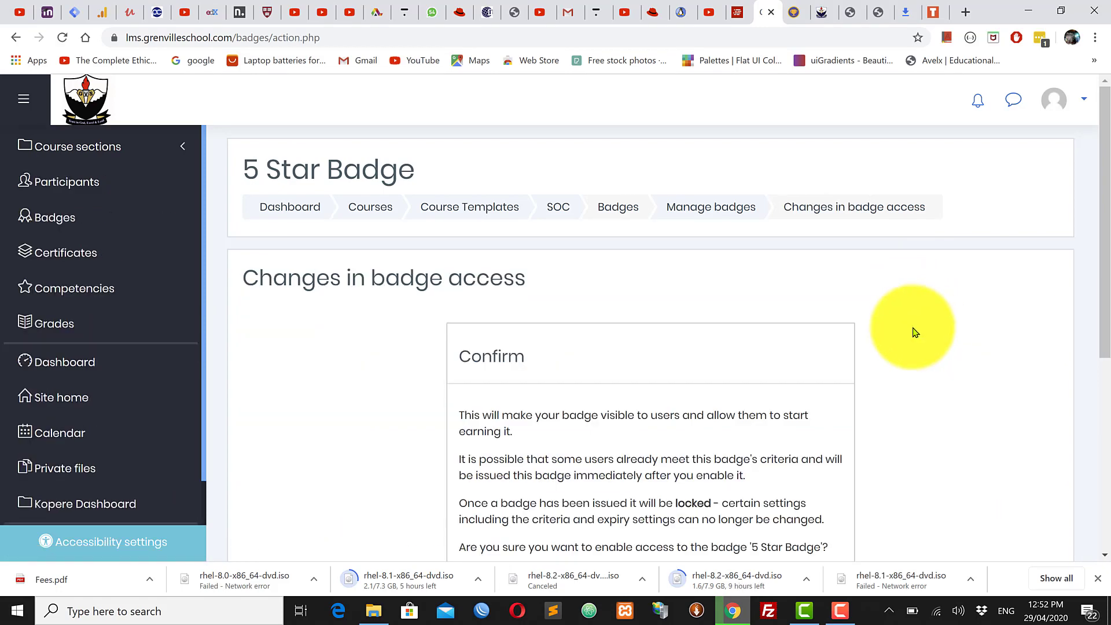
scroll(518, 434, down, 2)
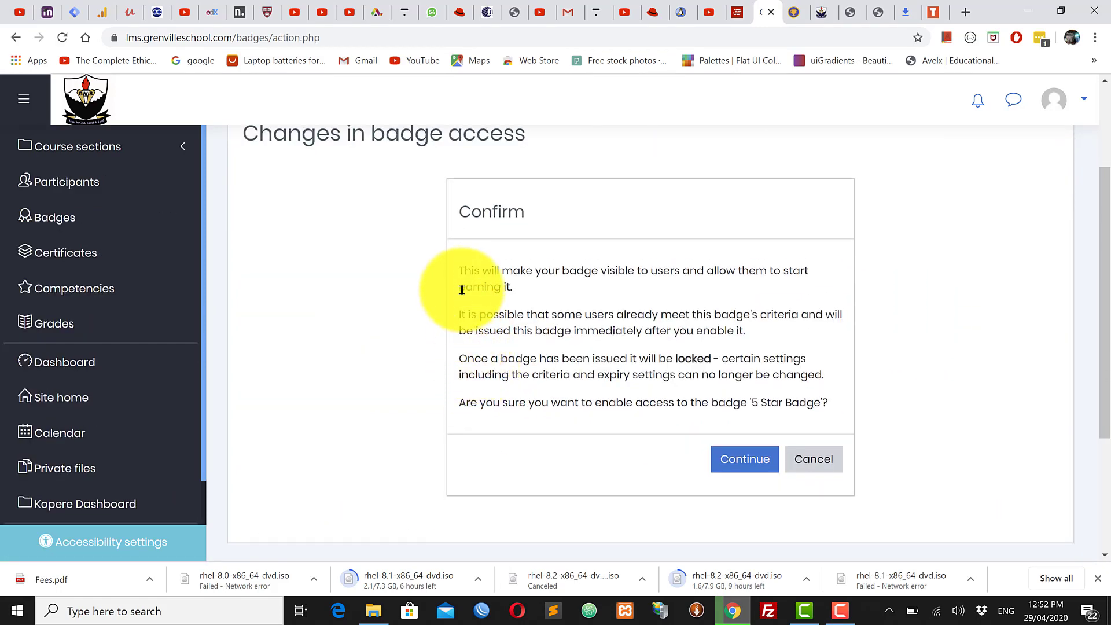
drag(464, 275, 777, 284)
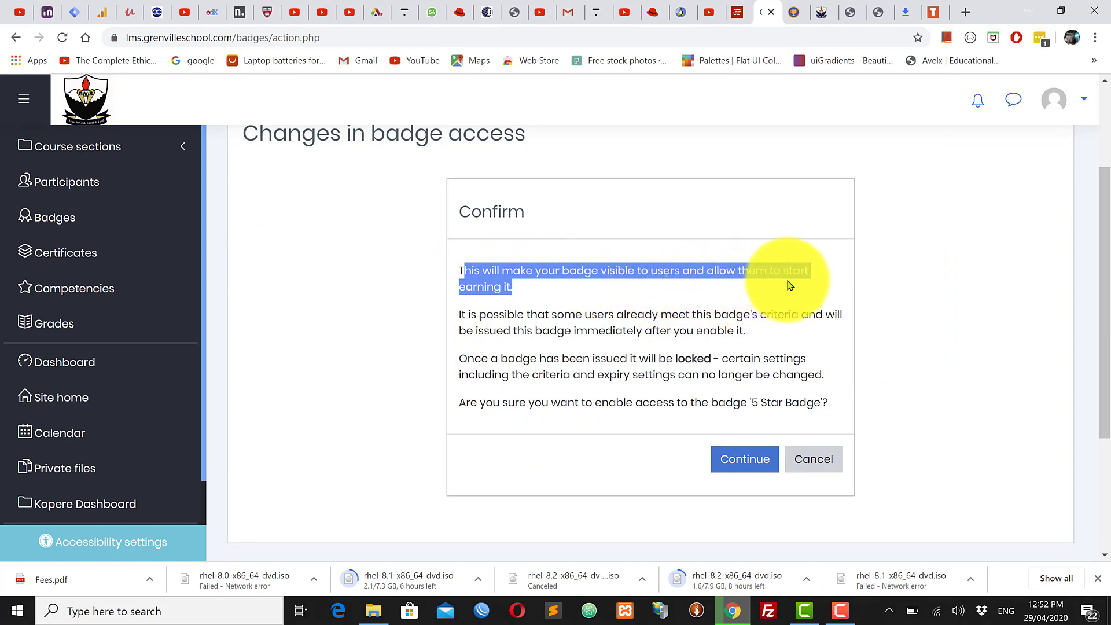
click(579, 293)
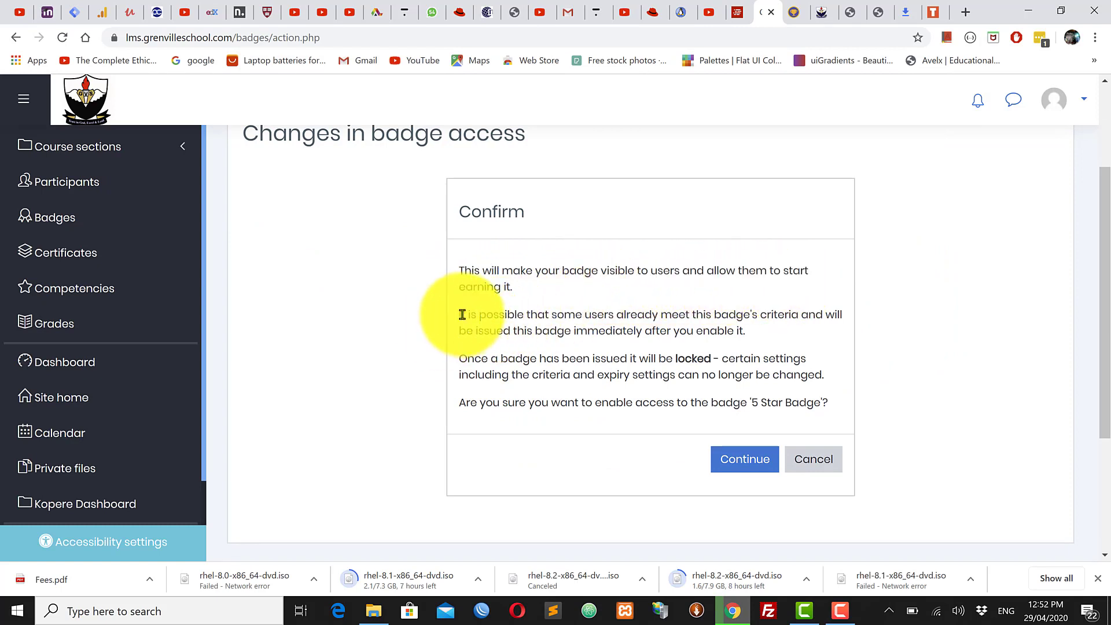
drag(463, 315, 826, 331)
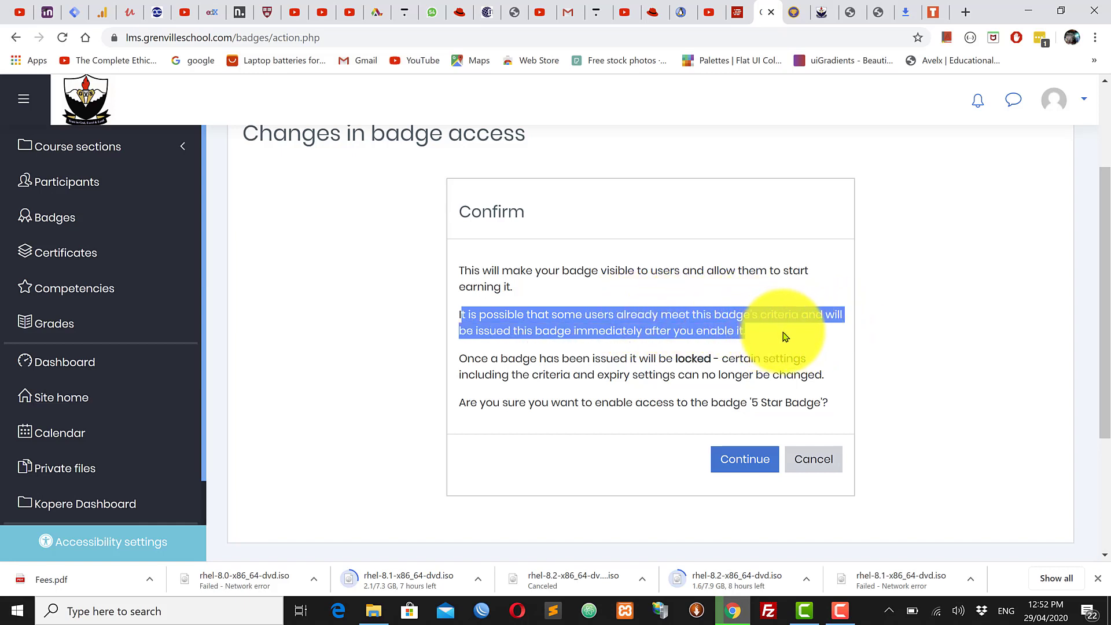
click(671, 362)
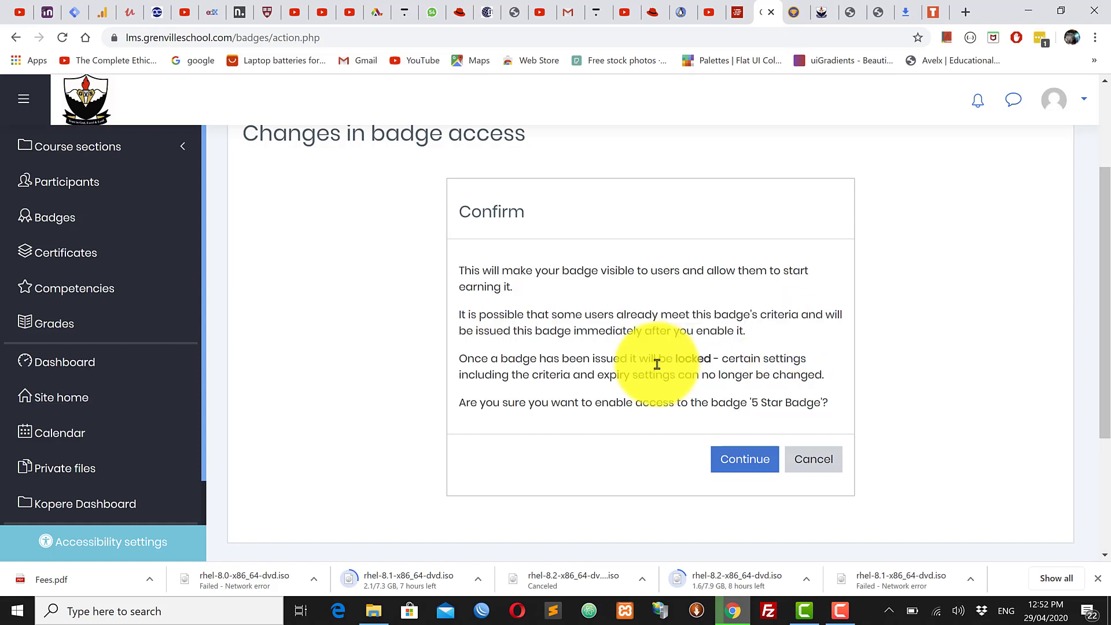
drag(461, 359, 716, 360)
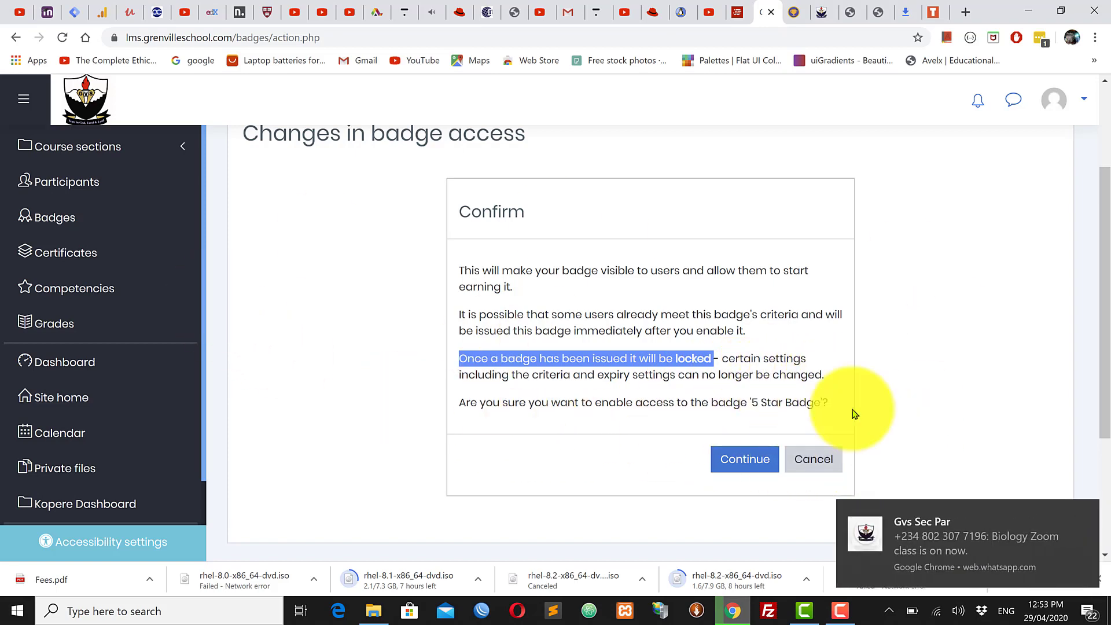
Step: Confirm enabling access to the 5 Star Badge and check the updated badge page
click(744, 463)
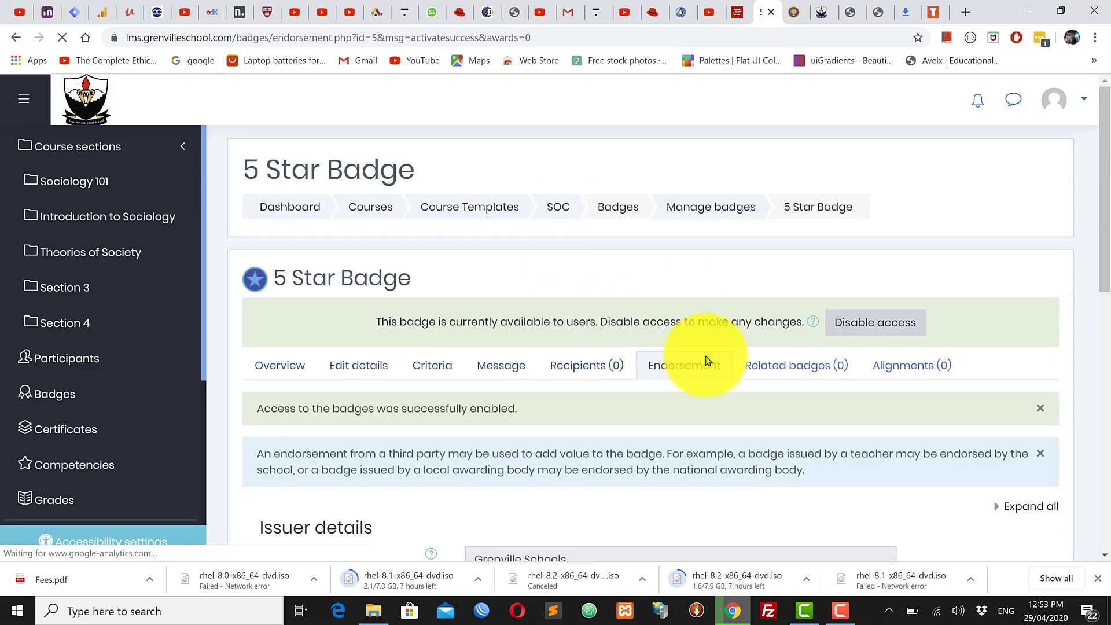
scroll(946, 407, down, 9)
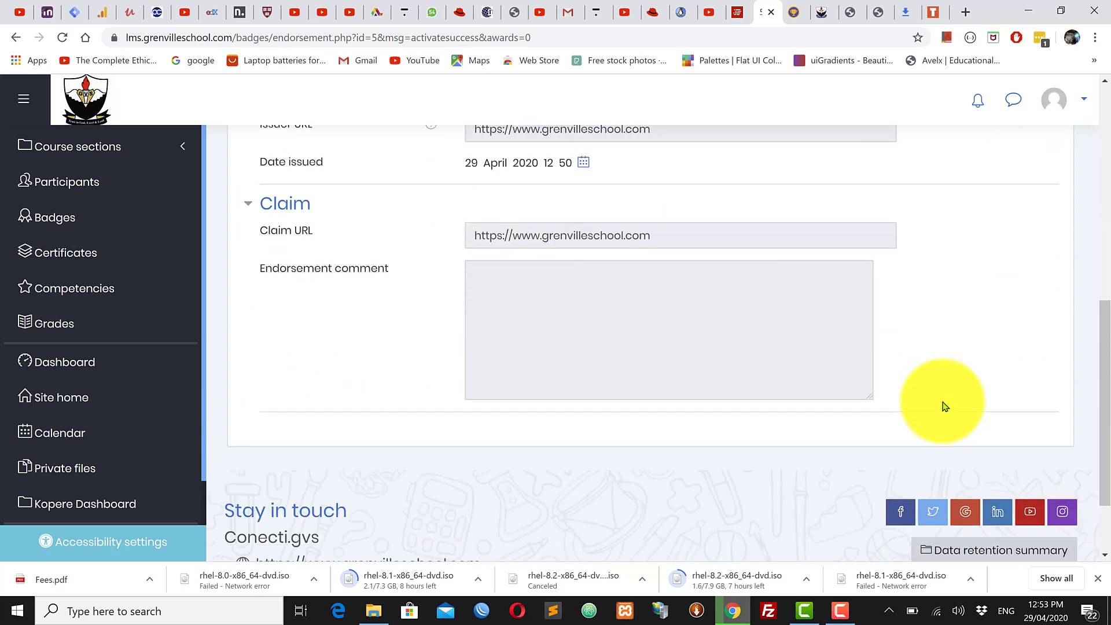
scroll(945, 407, up, 3)
scroll(945, 407, up, 3)
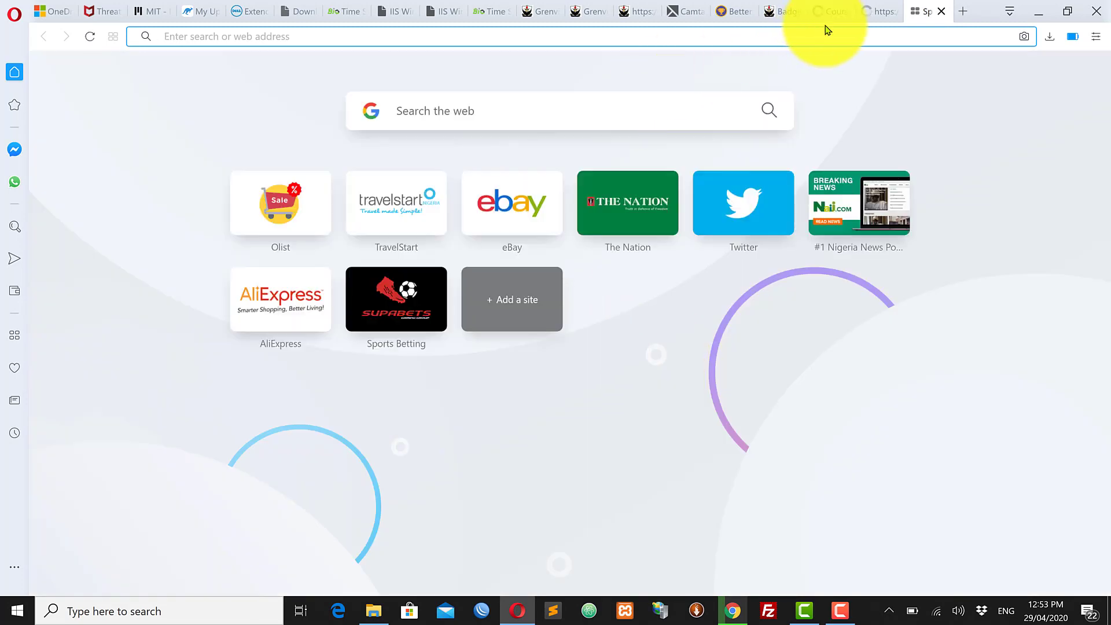
Step: Log in as the student, go to the Dashboard, and choose Preferences from the account menu
click(785, 15)
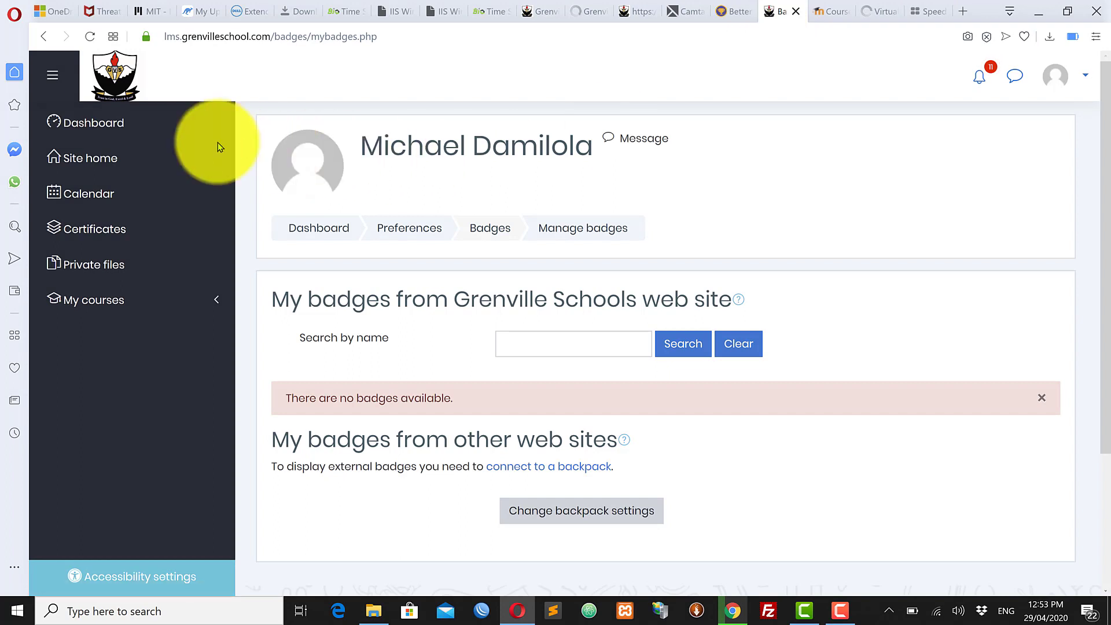
click(1068, 80)
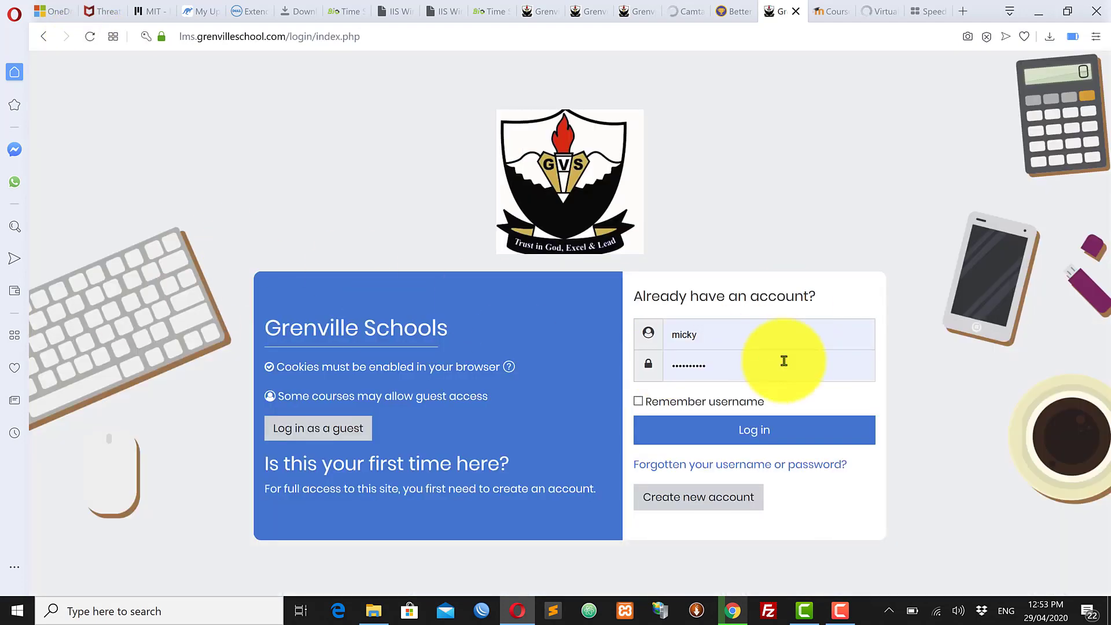
click(752, 435)
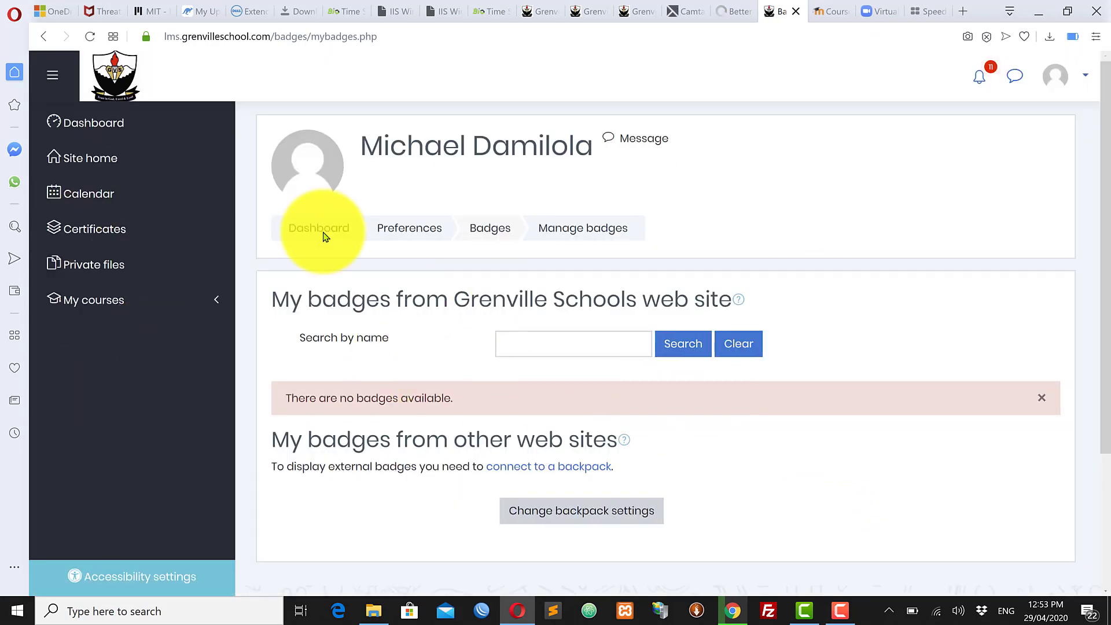
click(135, 125)
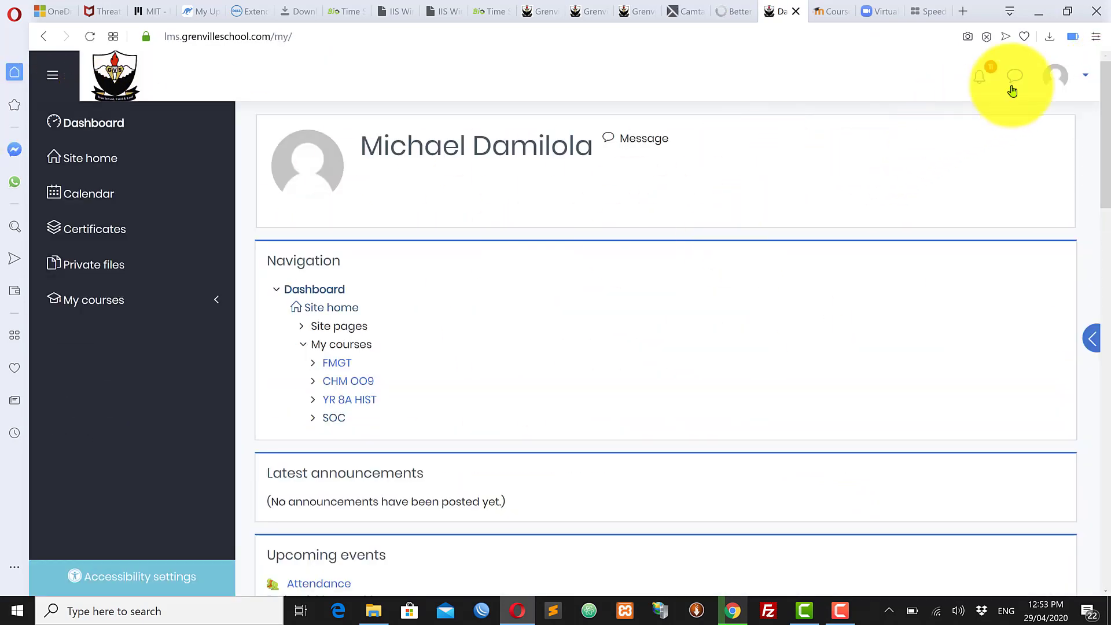
click(1083, 79)
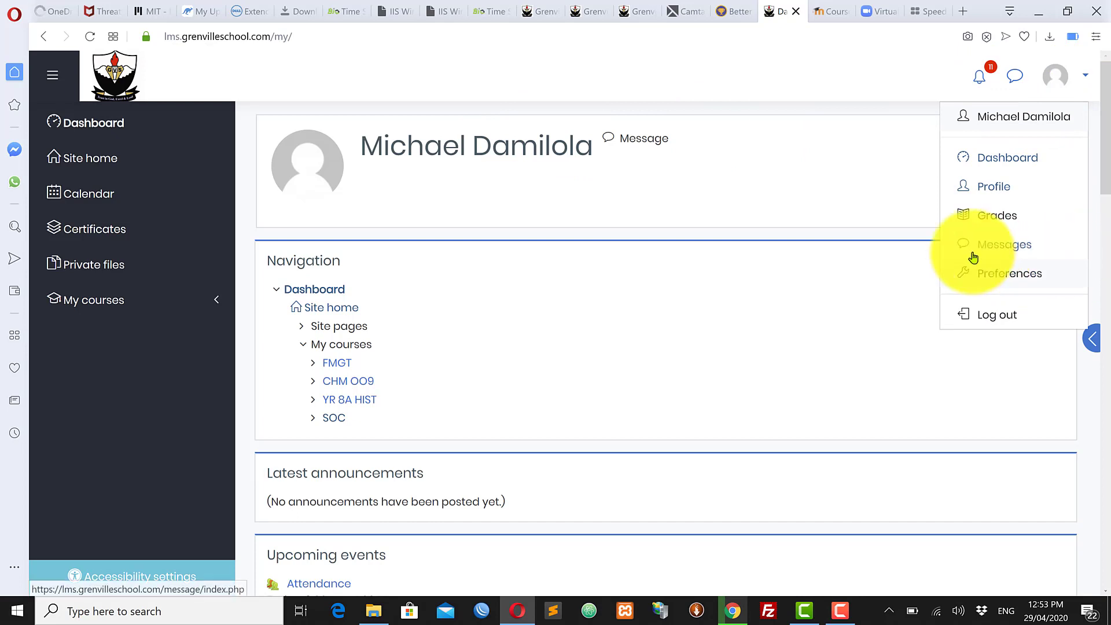
click(1008, 277)
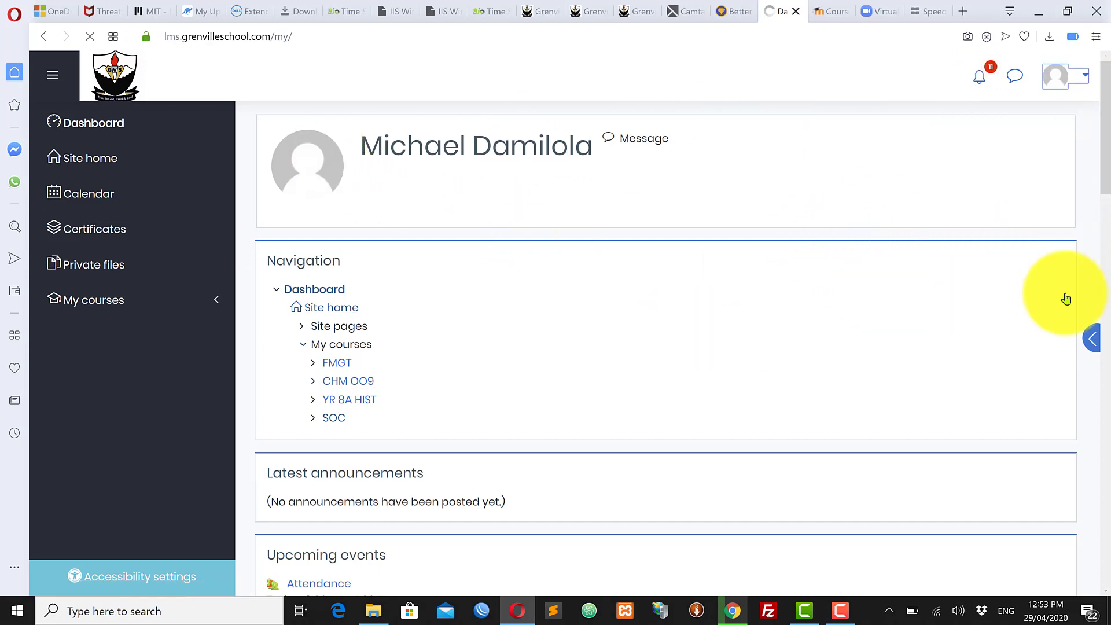
Step: Check Manage badges shows 'There are no badges available', then expand My courses
scroll(501, 382, down, 1)
scroll(501, 382, down, 1)
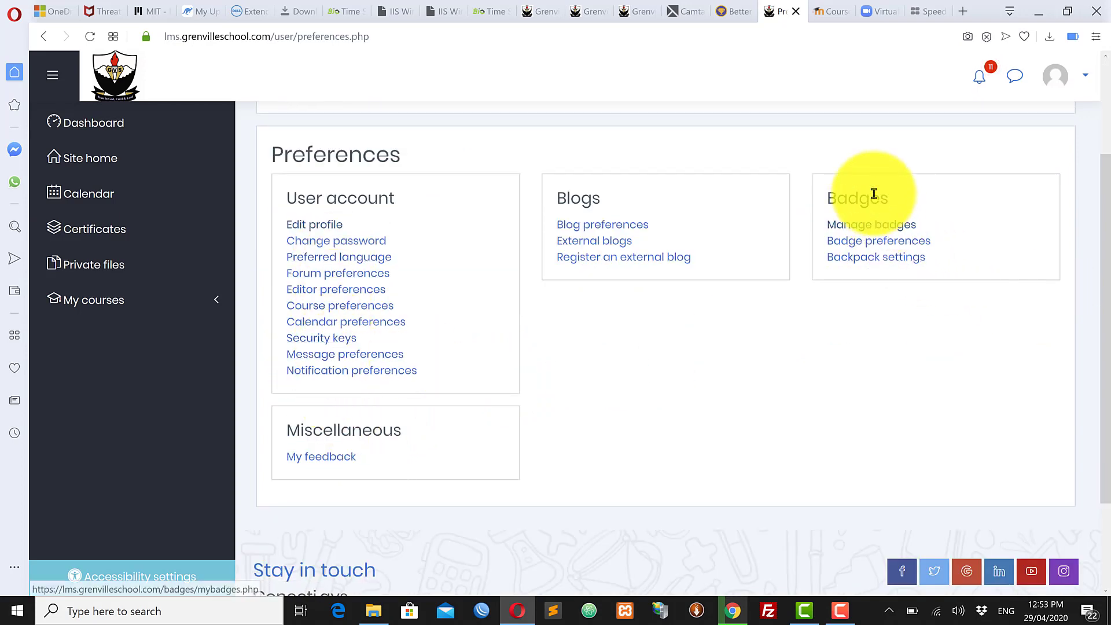
drag(289, 197, 644, 225)
drag(824, 200, 913, 206)
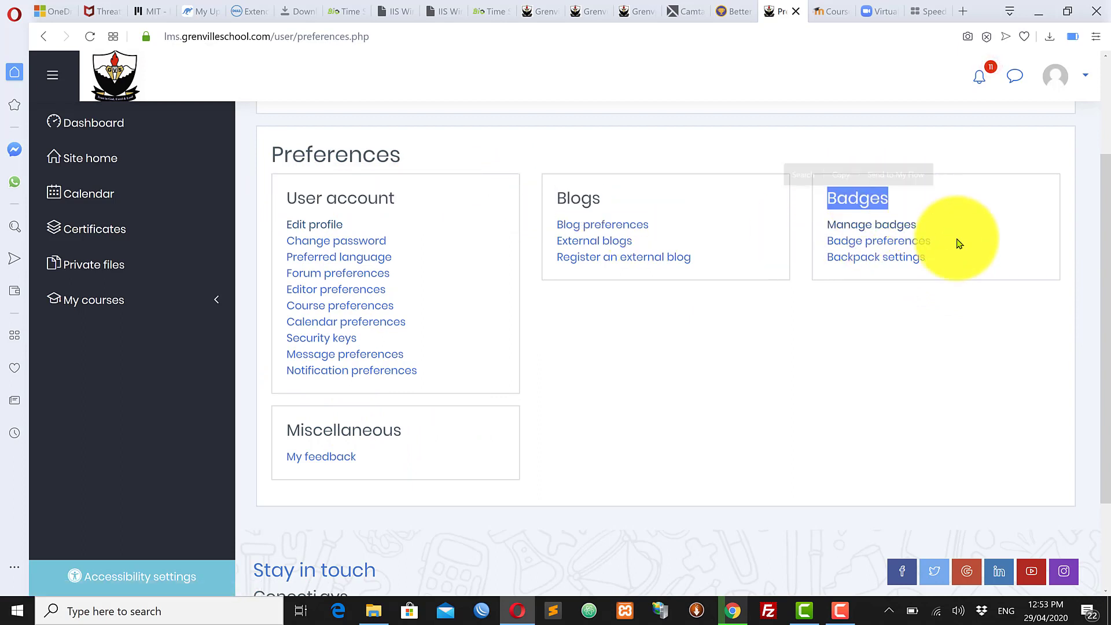
click(1010, 327)
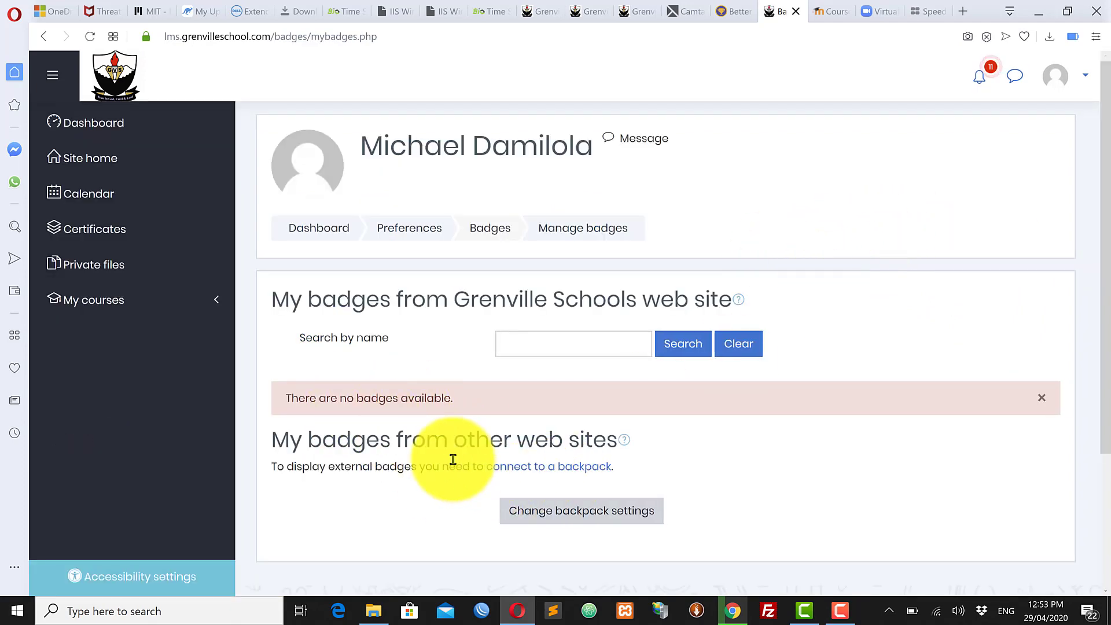
drag(286, 397, 516, 403)
click(851, 461)
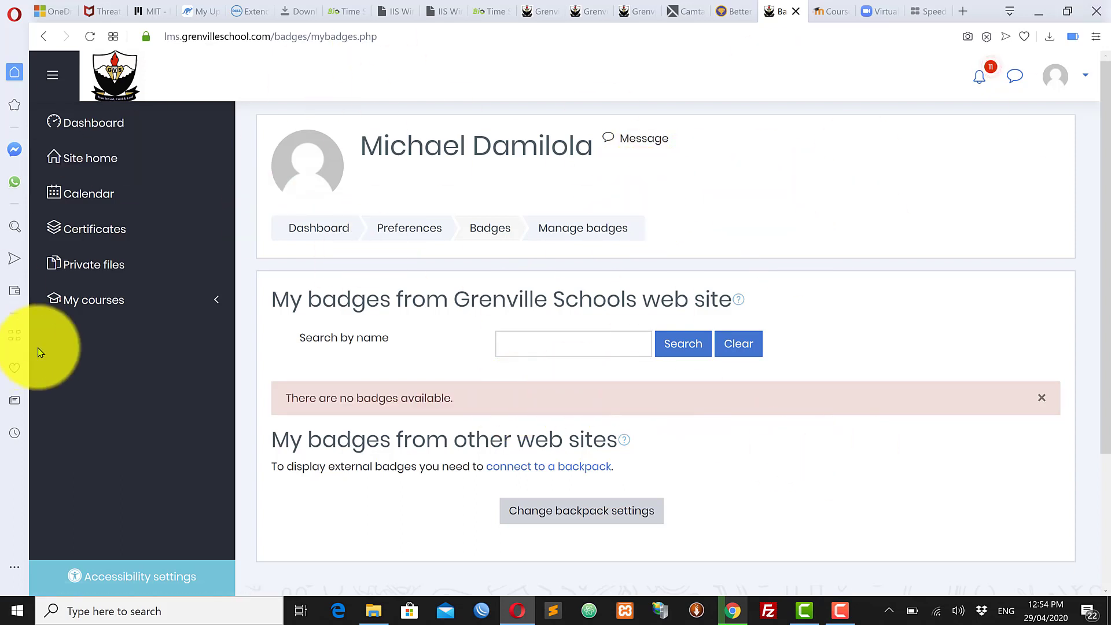
click(124, 306)
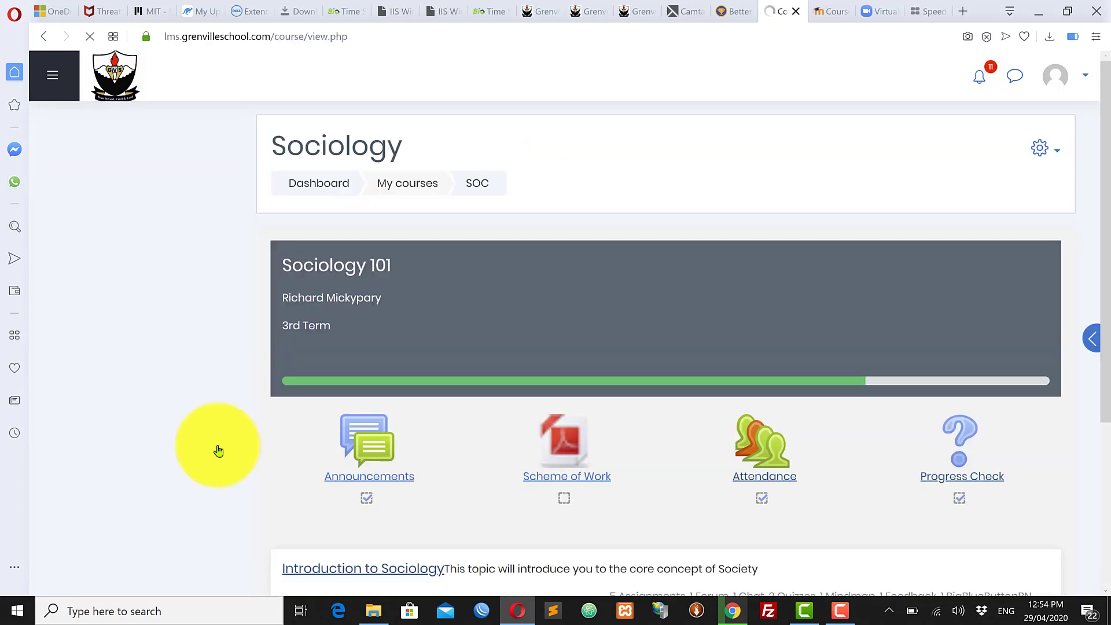
Step: Open the Introduction to Sociology section and scroll down to the Sociology Quiz
scroll(692, 480, down, 3)
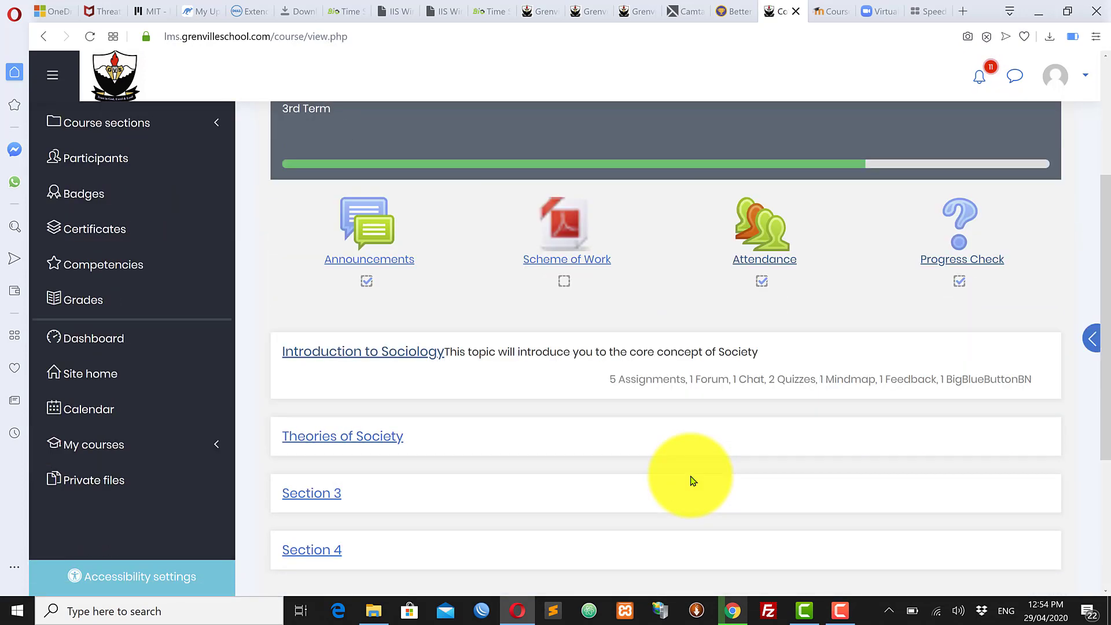
click(369, 354)
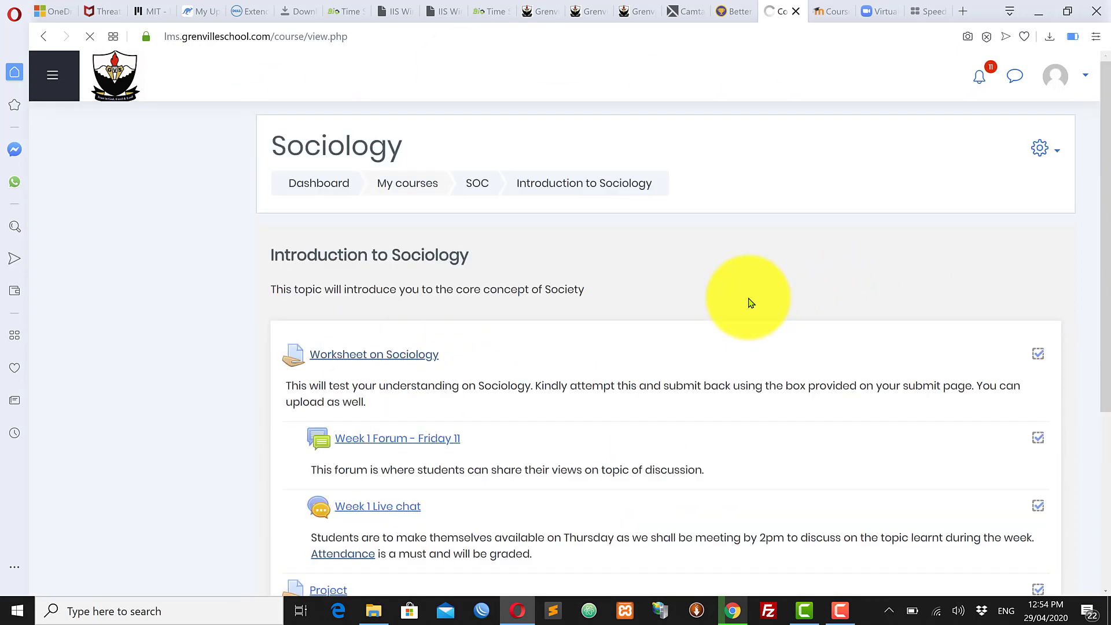
scroll(741, 342, down, 5)
scroll(744, 344, down, 8)
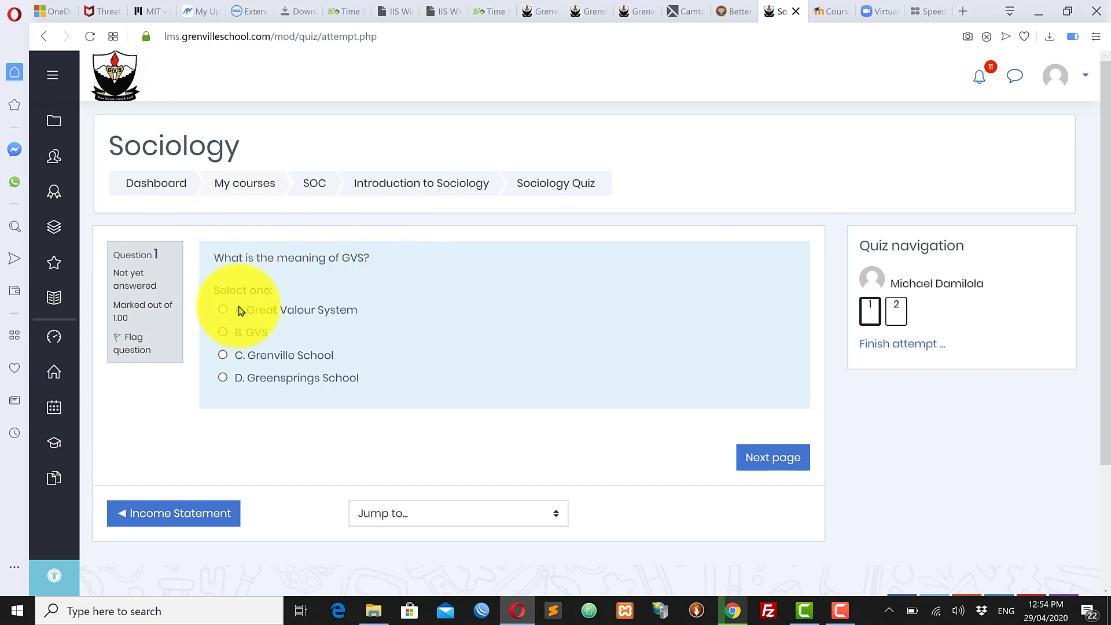
Step: Answer Grenville School for question 1 and True for question 2, then choose Submit all and finish
click(224, 356)
click(776, 462)
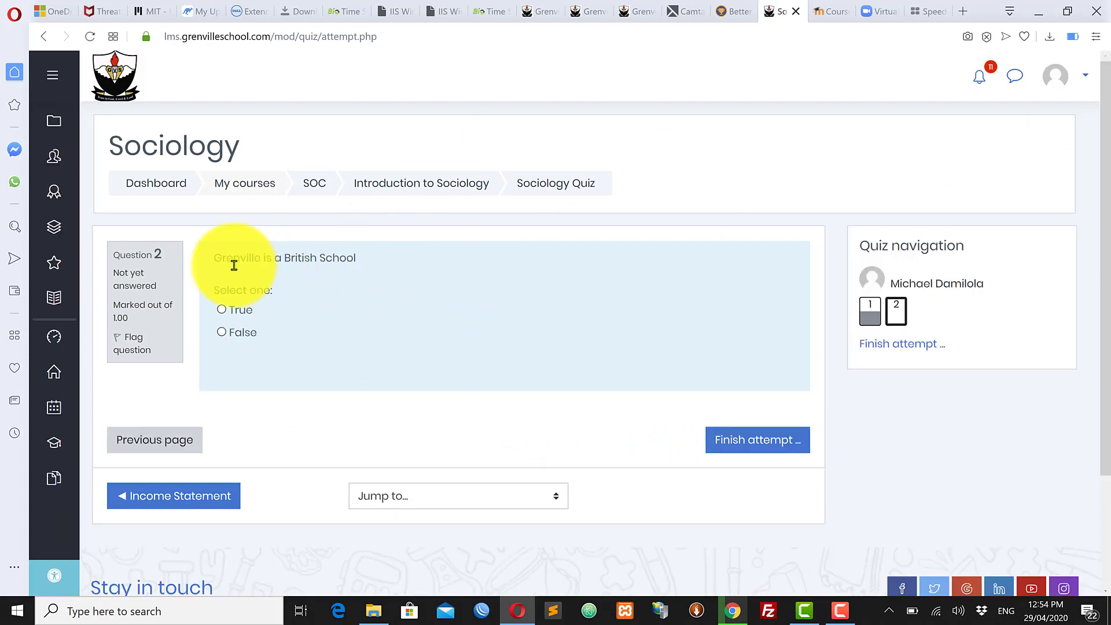
click(221, 311)
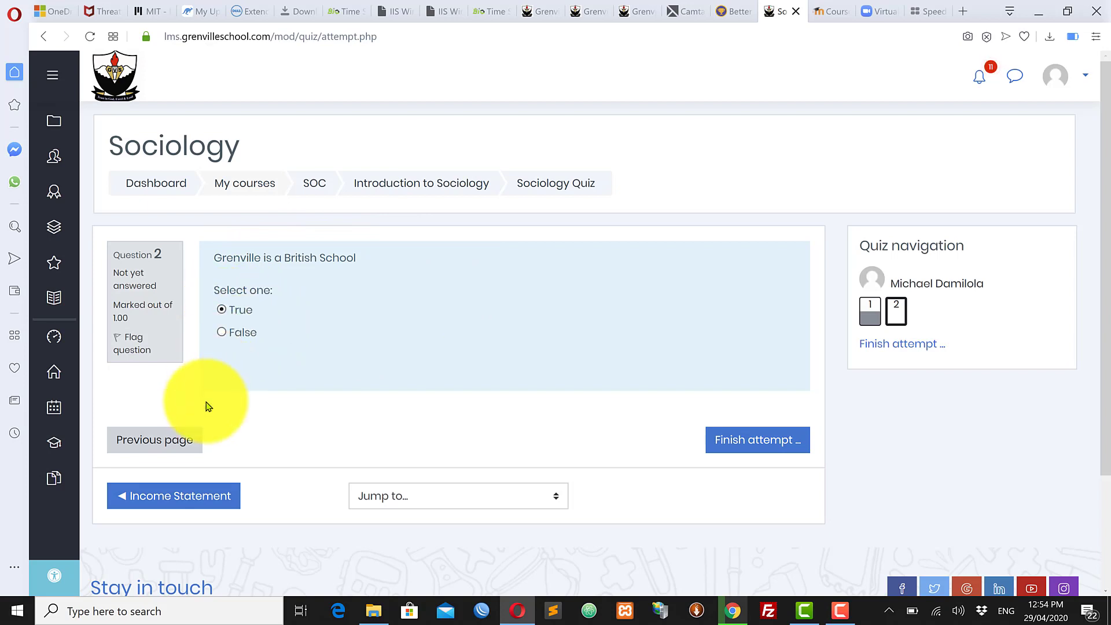
click(749, 441)
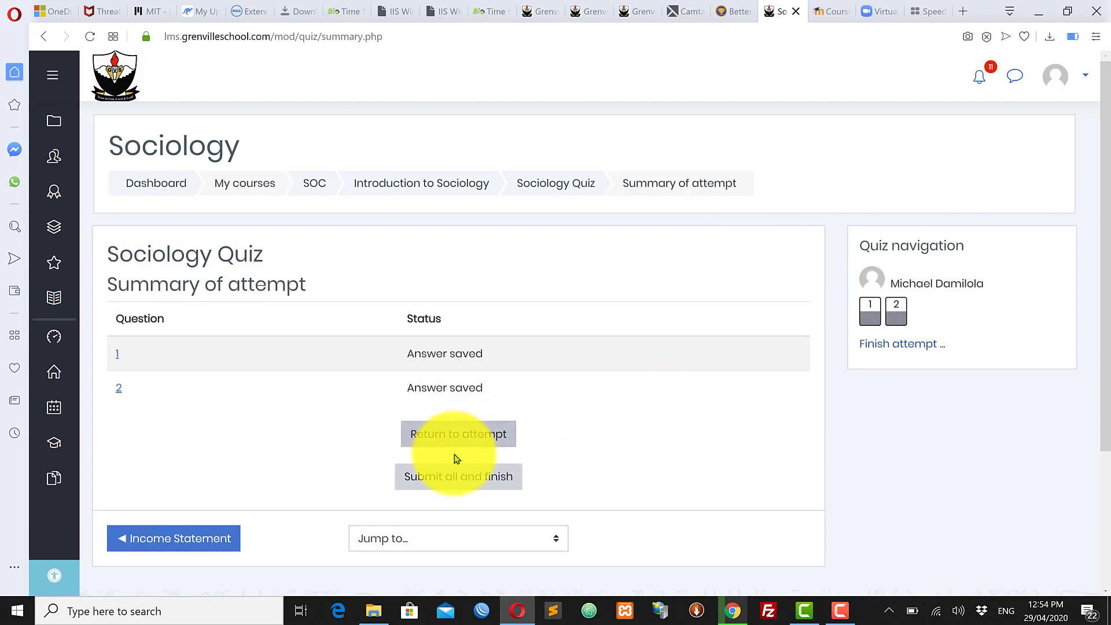
click(478, 475)
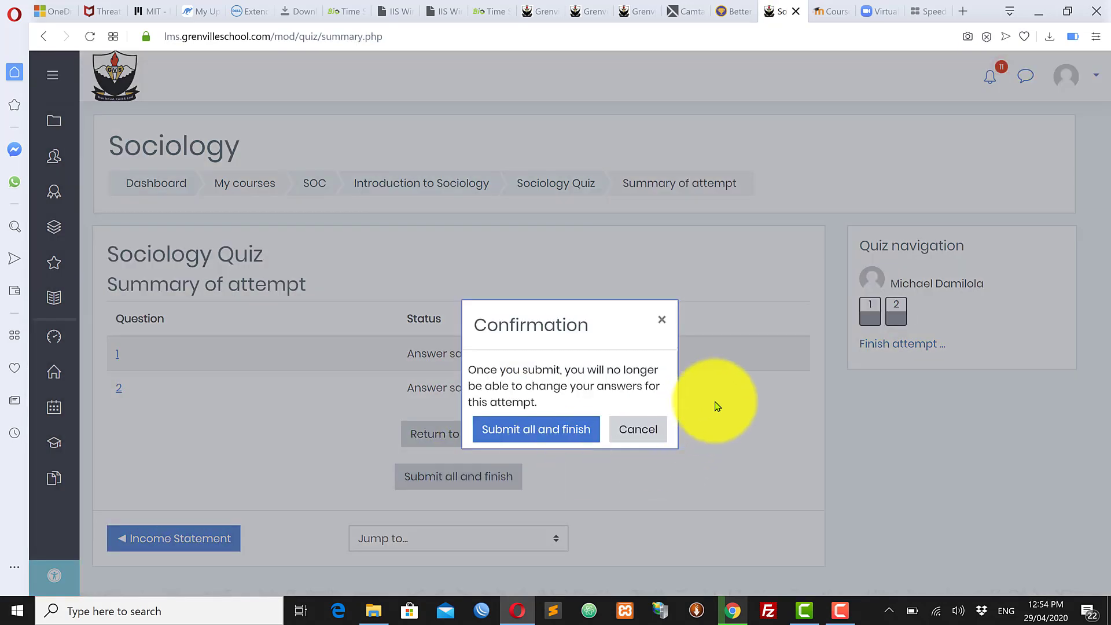
Step: Submit the quiz and review its dates, time taken, 2.00/2.00 marks, grade and Fantastic! feedback
click(536, 430)
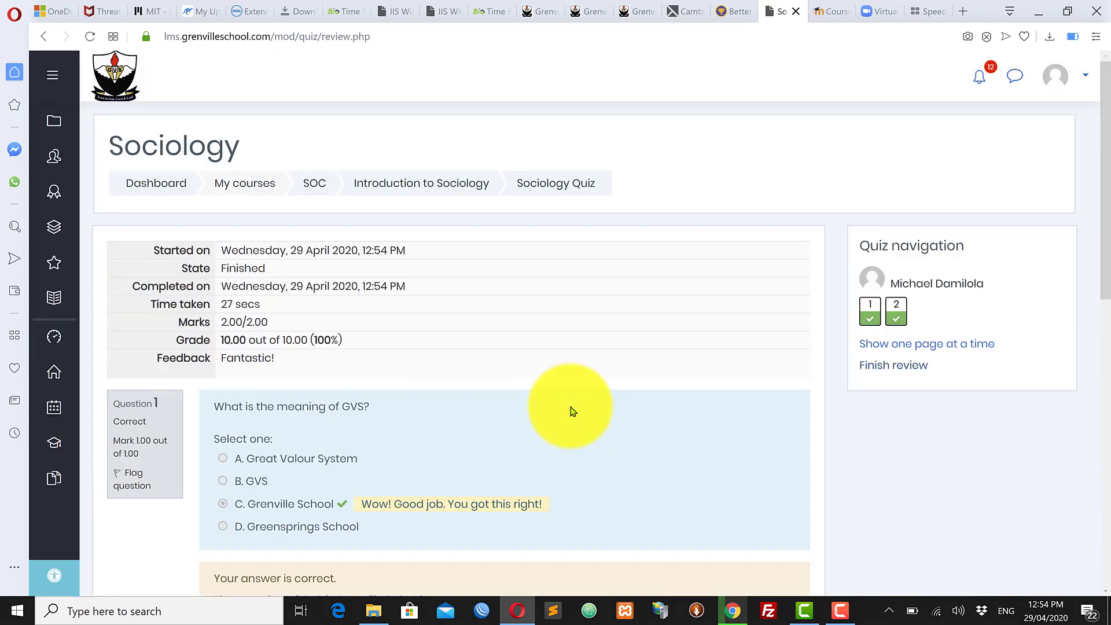
scroll(572, 411, down, 8)
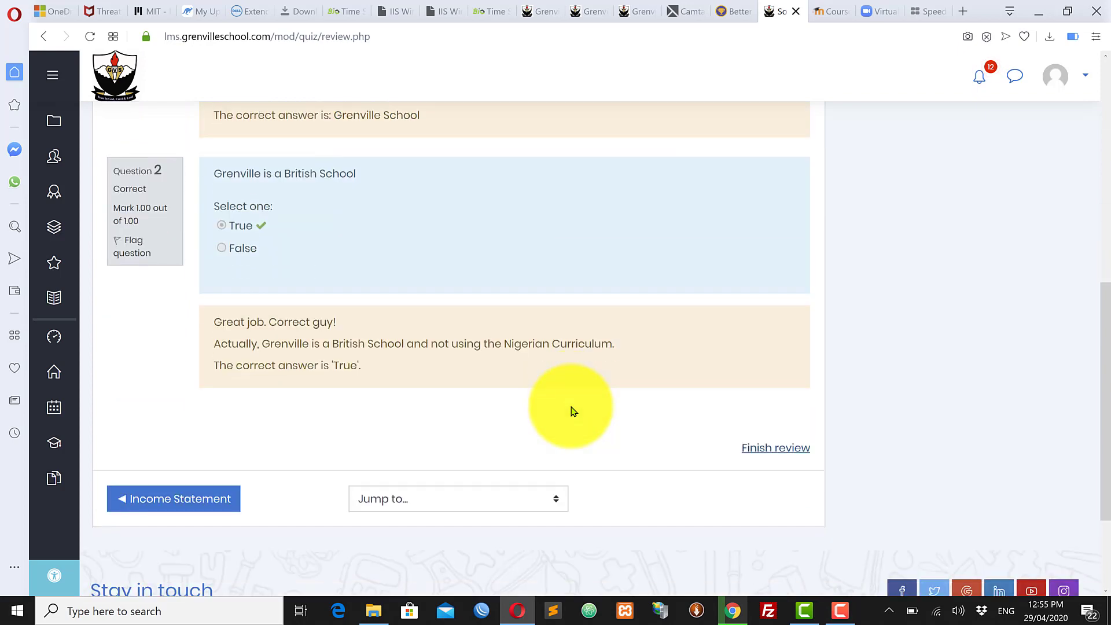
scroll(431, 396, up, 6)
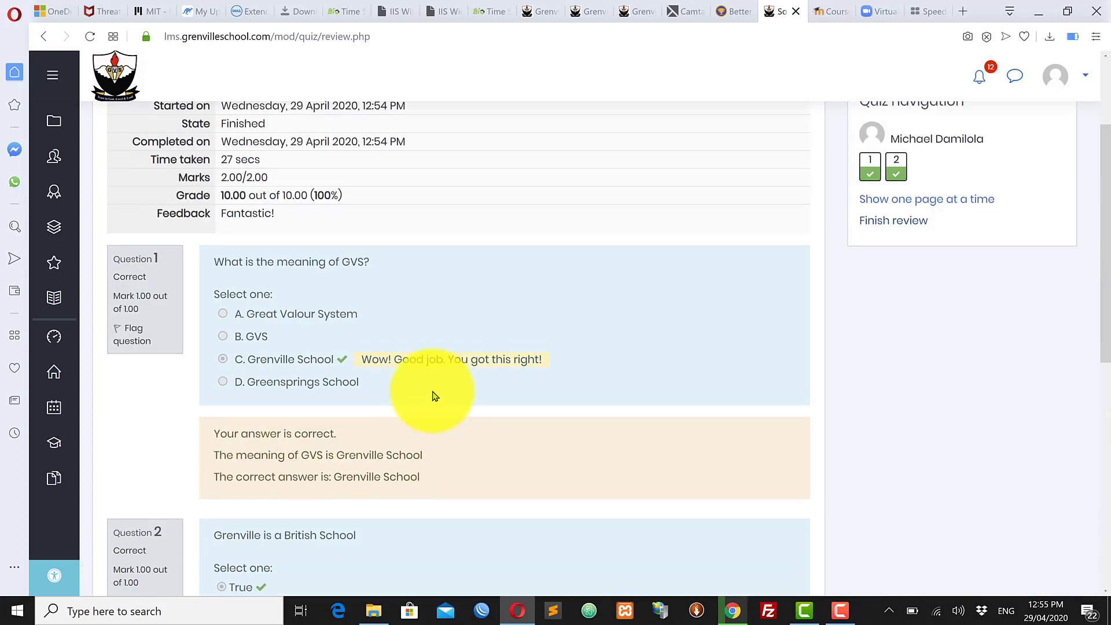
scroll(435, 396, down, 7)
scroll(434, 397, up, 10)
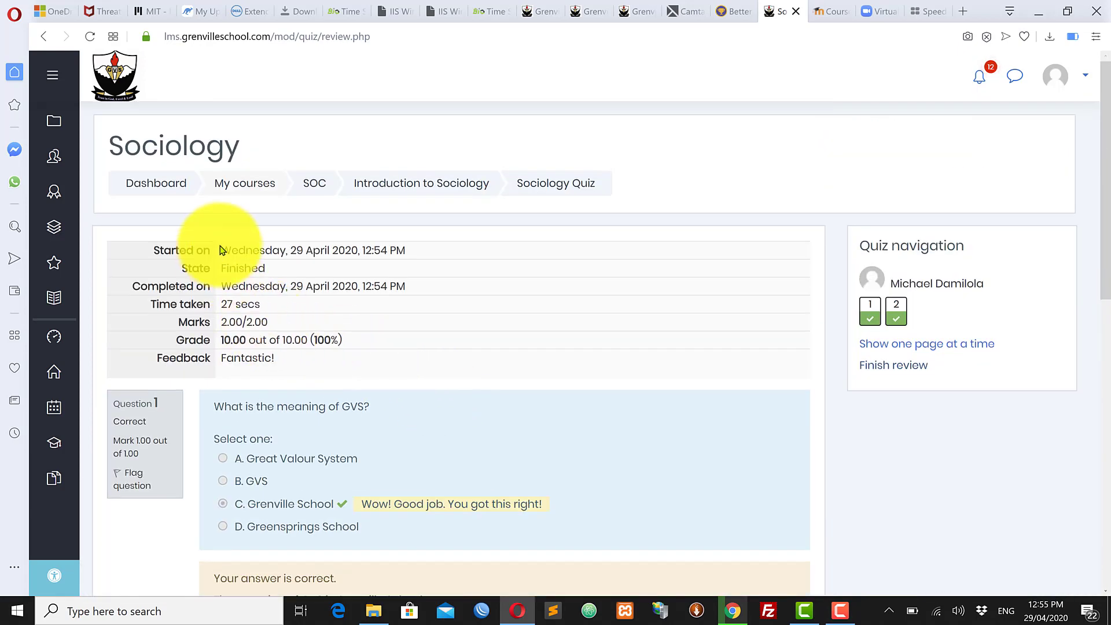
drag(220, 250, 449, 251)
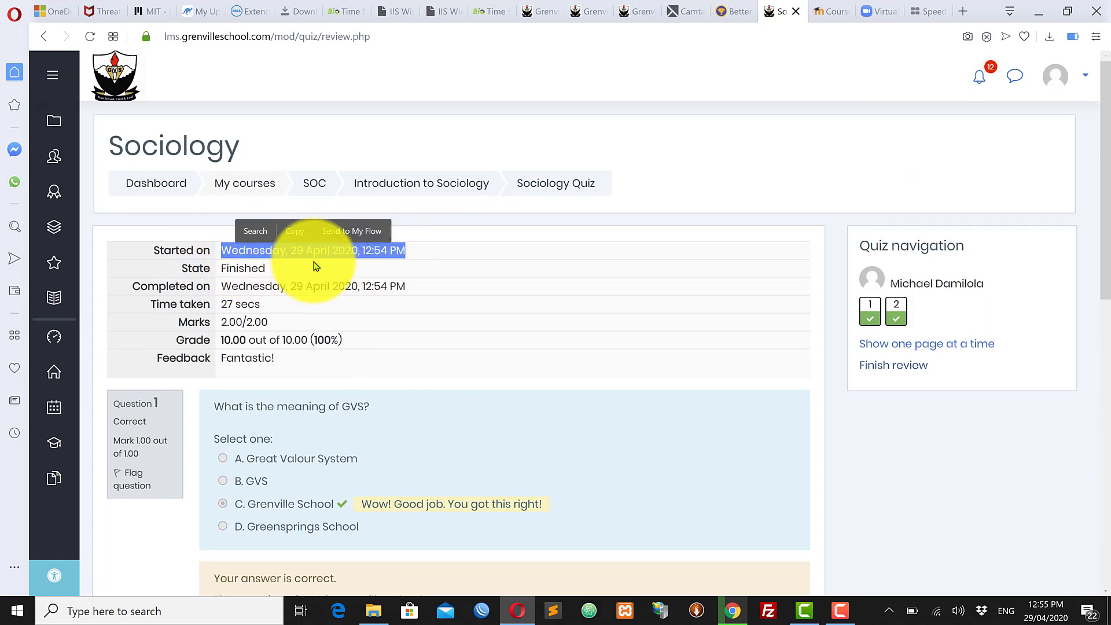
drag(265, 268, 434, 286)
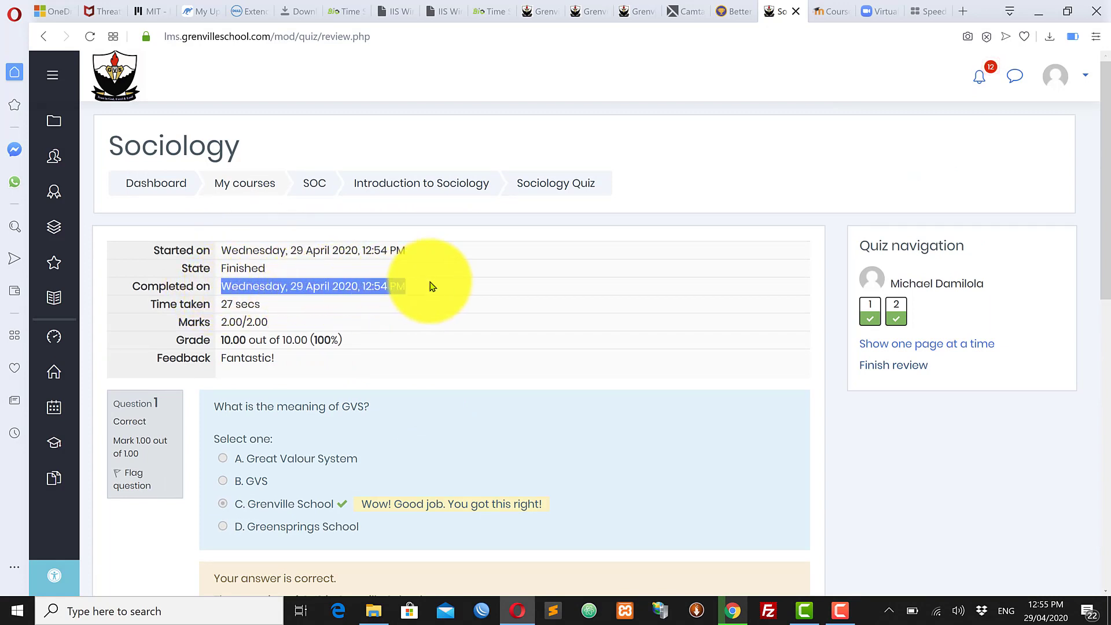
drag(261, 305, 220, 306)
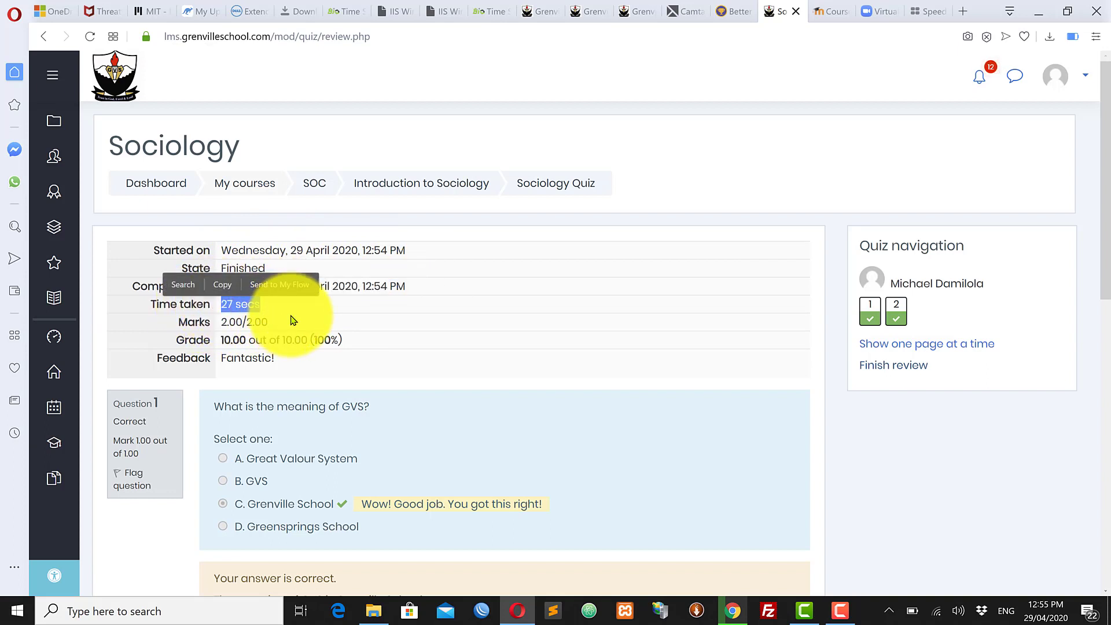
drag(289, 322, 211, 322)
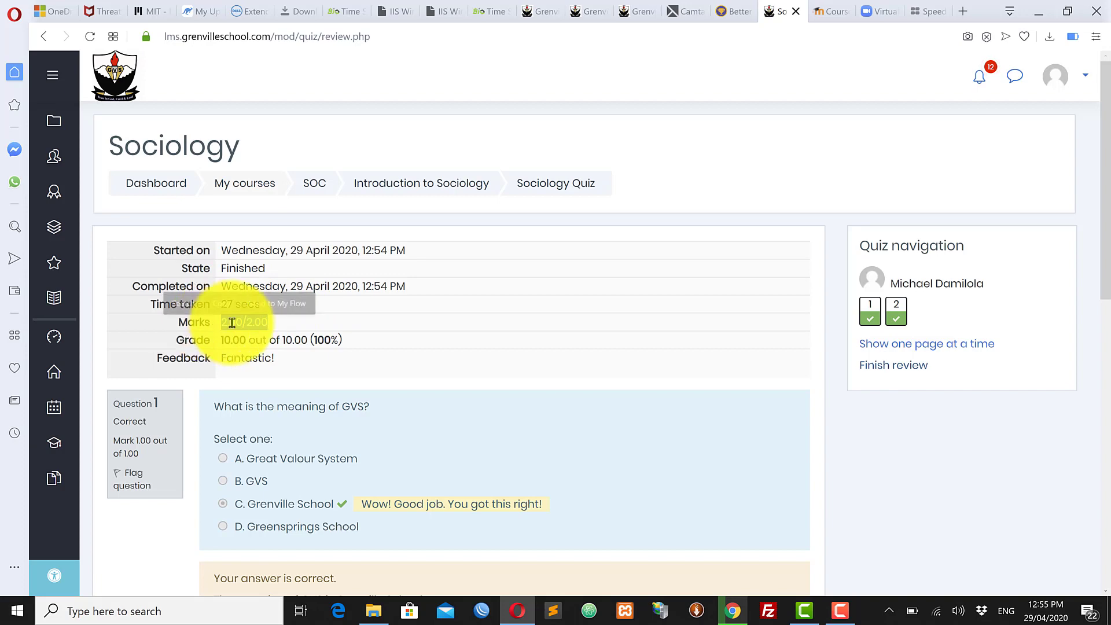
drag(376, 343, 210, 343)
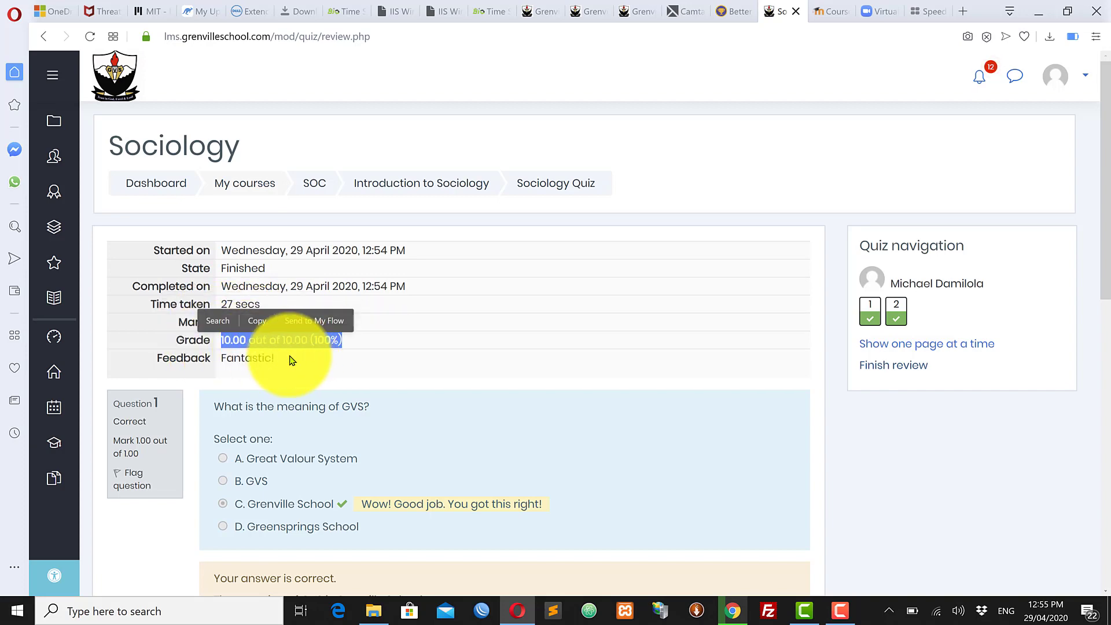
drag(293, 358, 206, 361)
Step: Scroll through the rest of the Sociology Quiz review page
scroll(417, 436, down, 10)
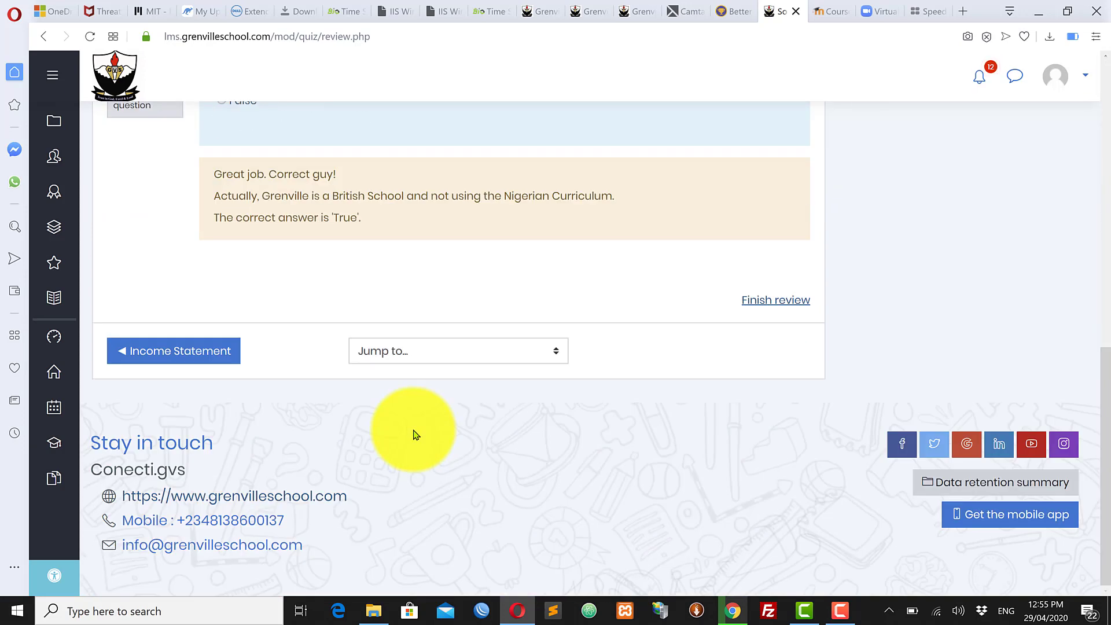
scroll(414, 434, up, 5)
scroll(414, 434, down, 5)
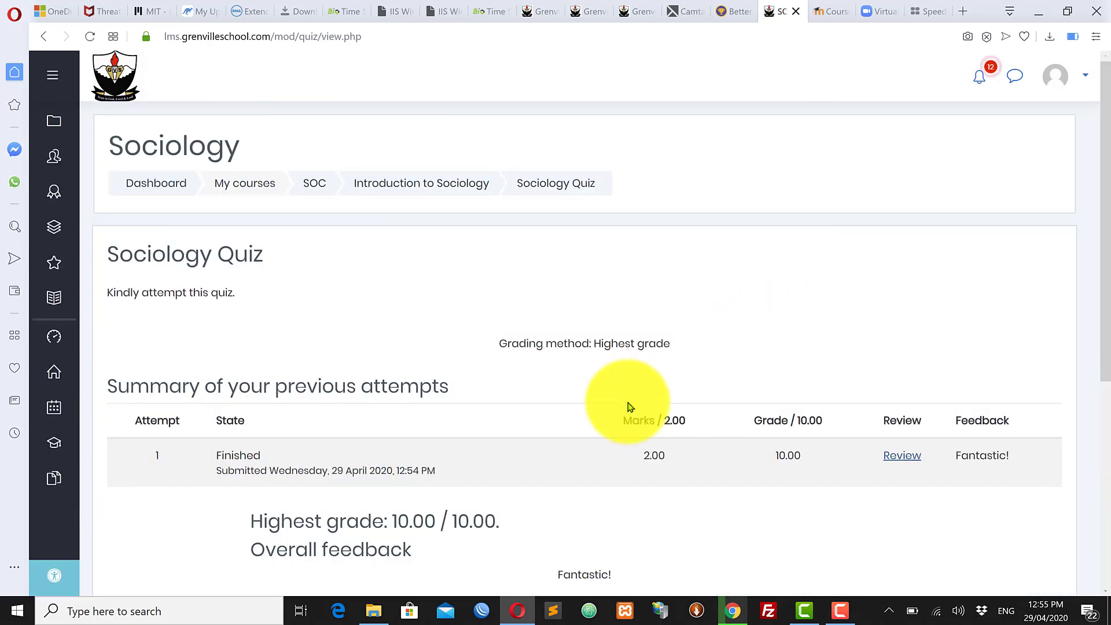
scroll(629, 404, down, 5)
scroll(633, 403, up, 2)
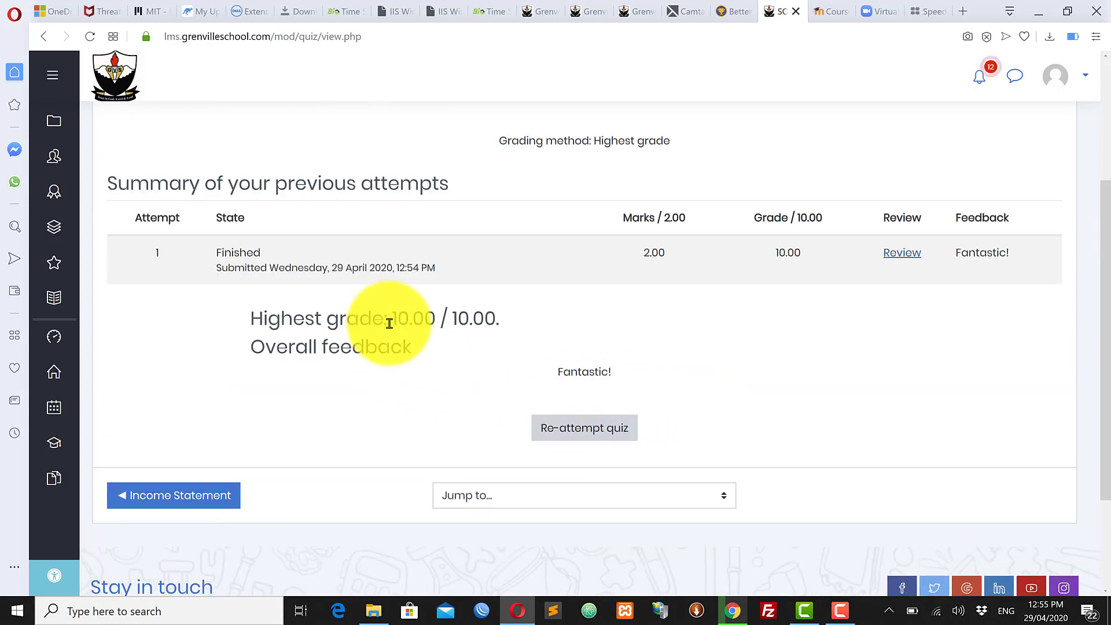
drag(389, 319, 498, 319)
click(579, 373)
scroll(743, 379, up, 3)
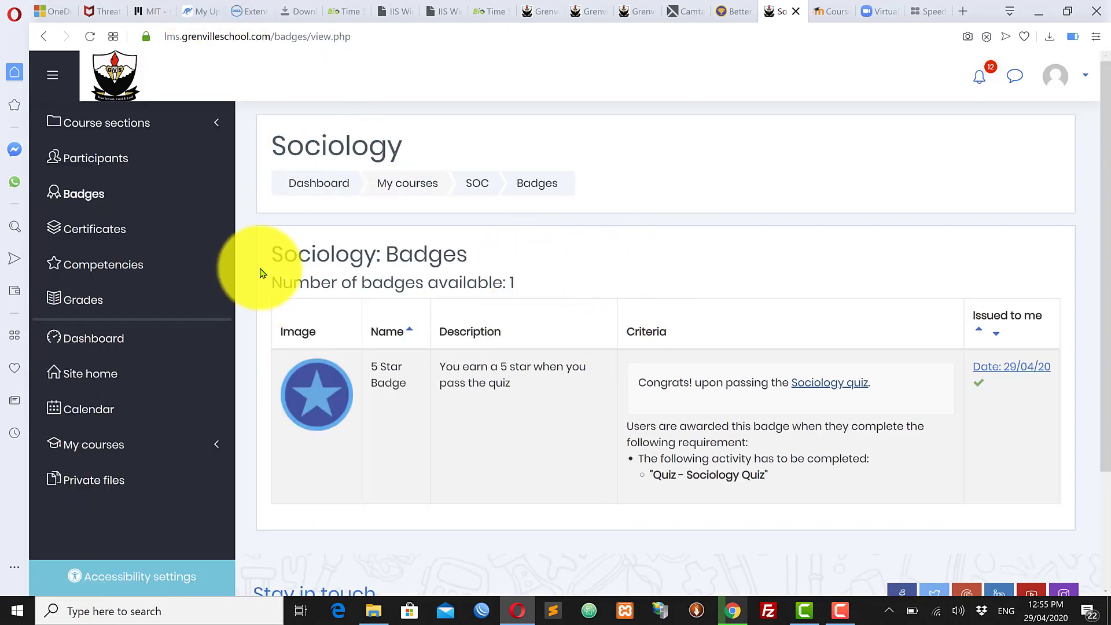
Step: Review the 5 Star Badge's description and Sociology Quiz criterion, then open the account menu
drag(273, 252, 518, 282)
click(523, 280)
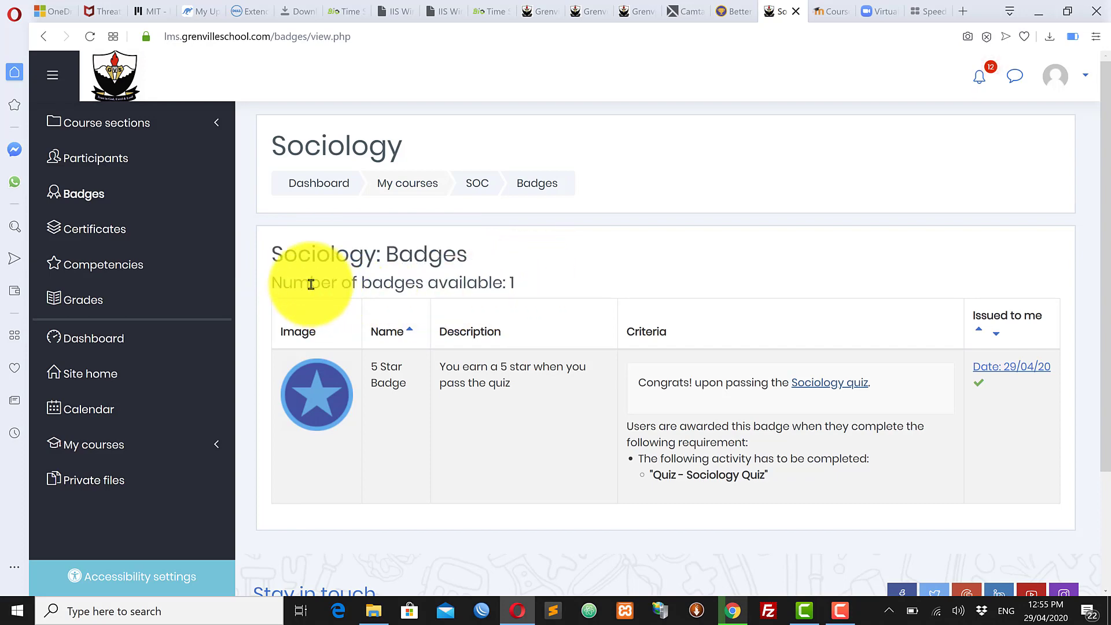
drag(273, 282, 460, 285)
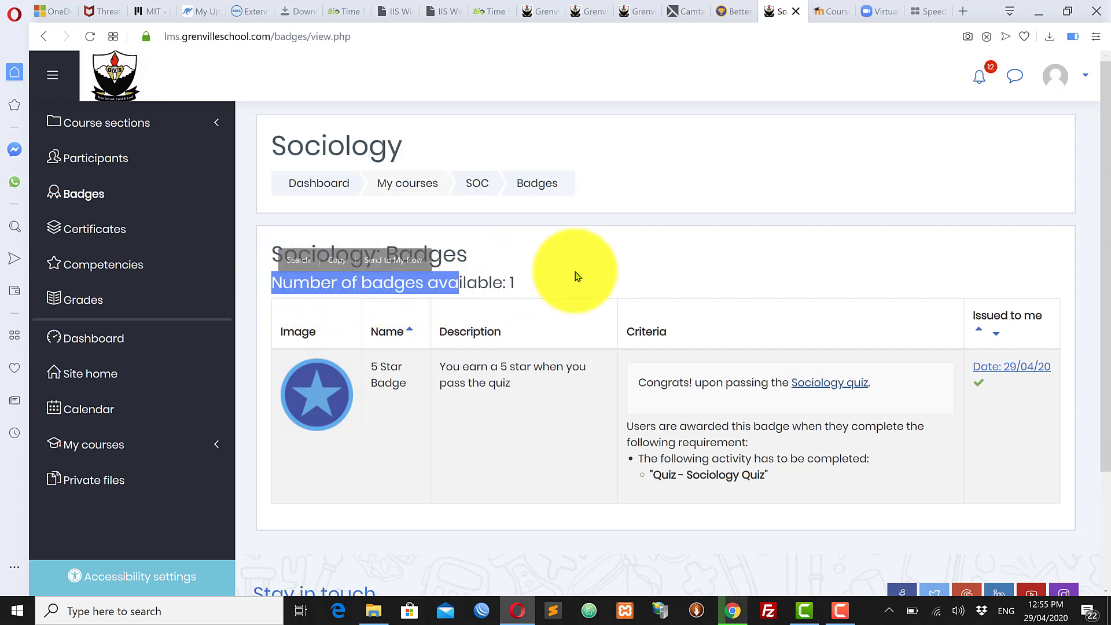
click(575, 275)
drag(371, 364, 546, 384)
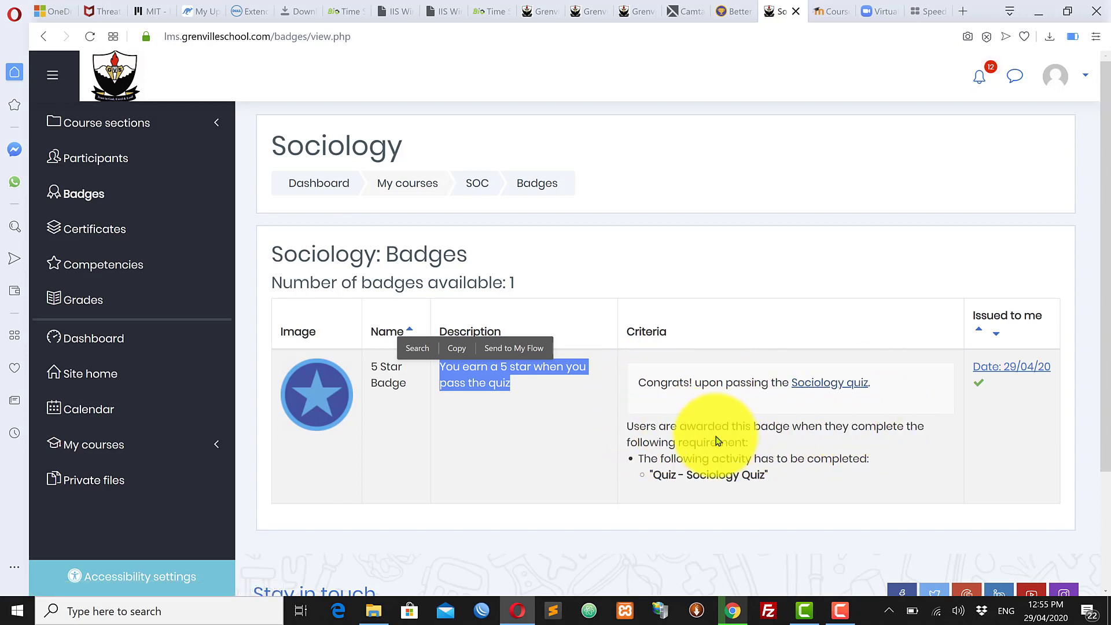
drag(770, 475, 649, 476)
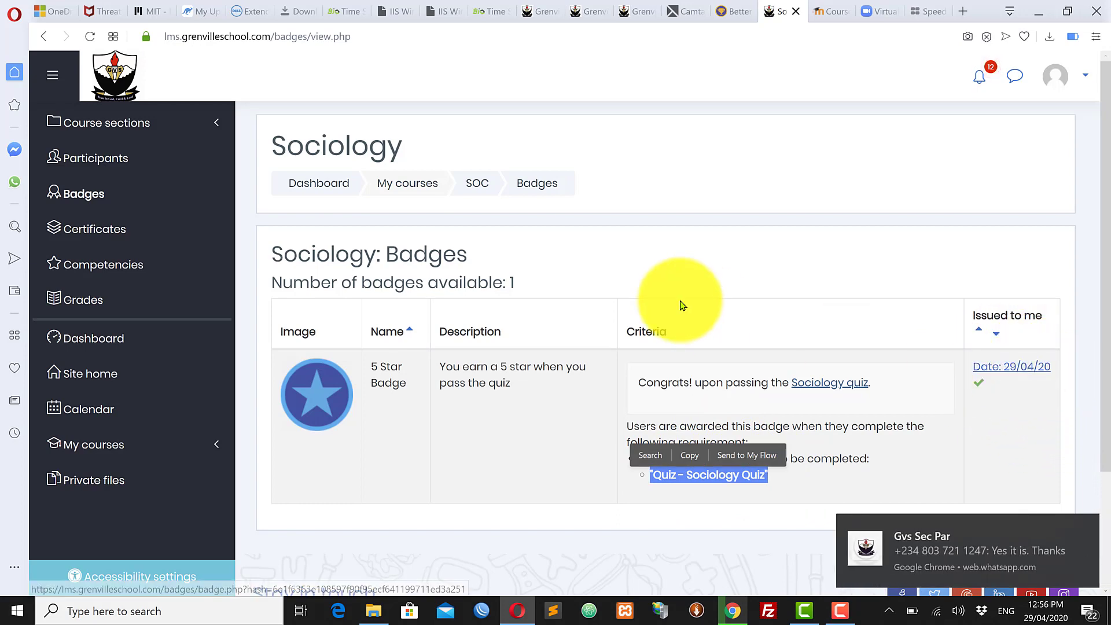
click(1084, 80)
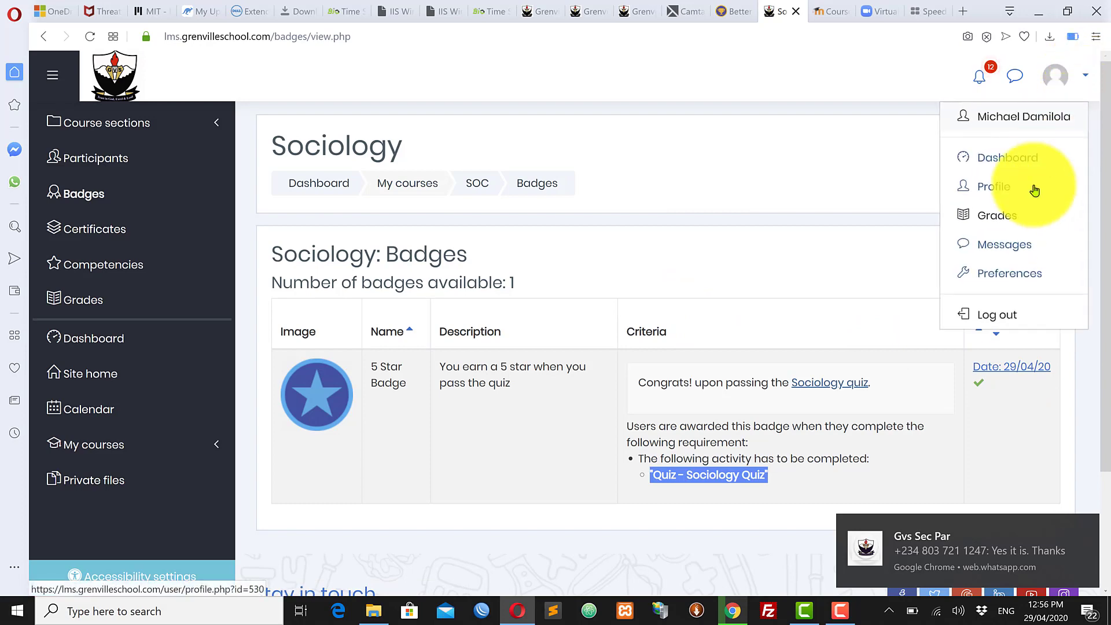
Step: Open My badges from the user menu and download all earned badges as badges.zip
click(1000, 276)
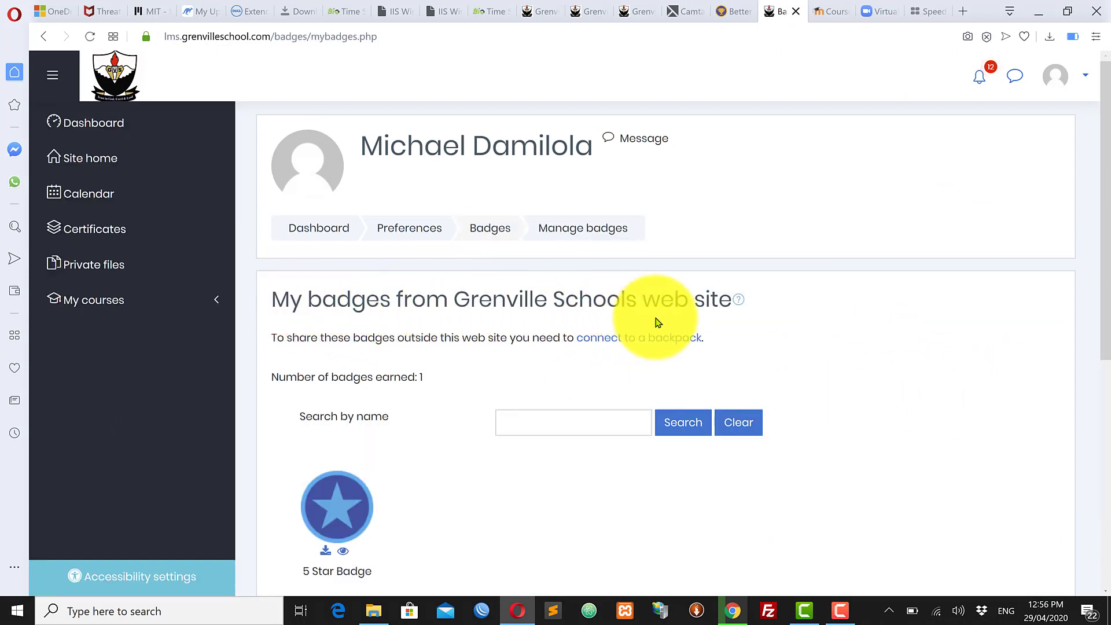
scroll(612, 548, down, 4)
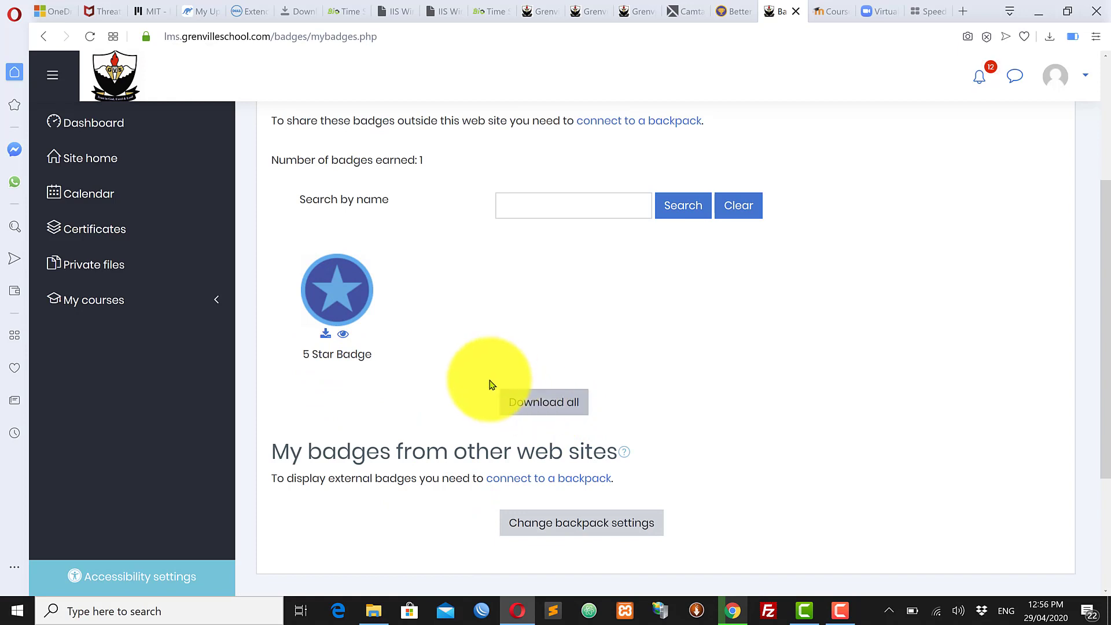
scroll(489, 385, up, 3)
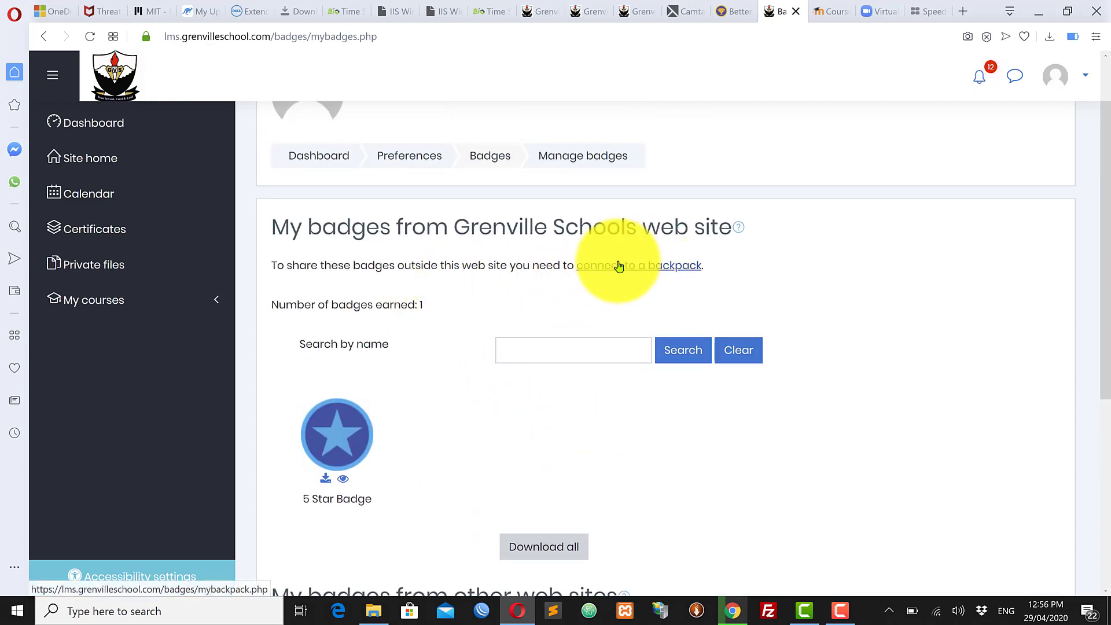
scroll(520, 472, down, 3)
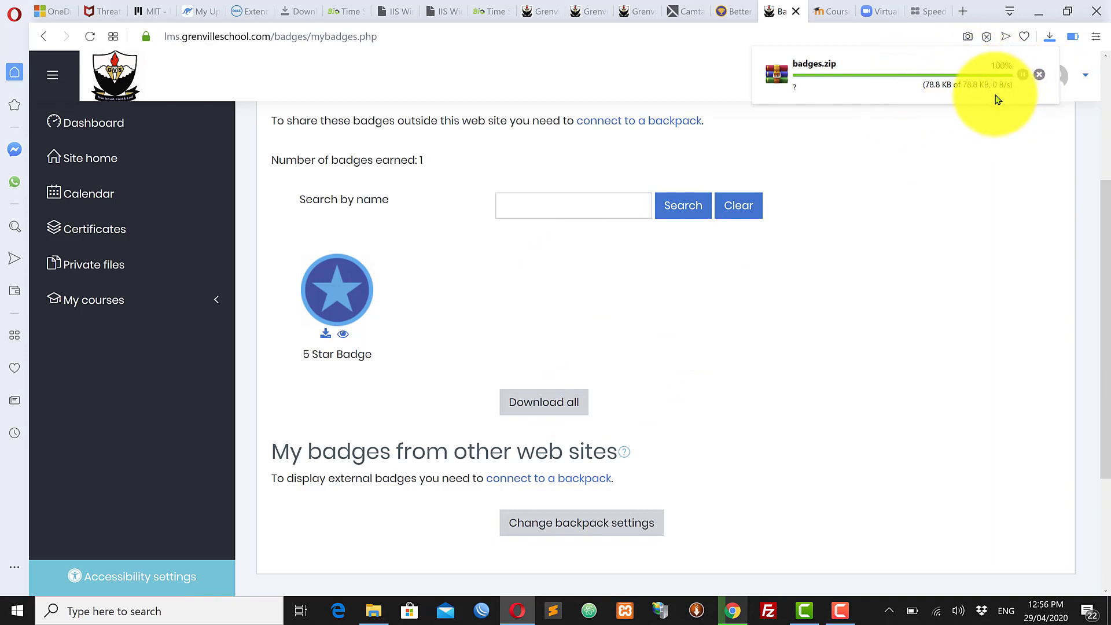
Step: Open badges.zip in WinRAR and view the 5_Star_Badge PNG image in Photos
click(883, 85)
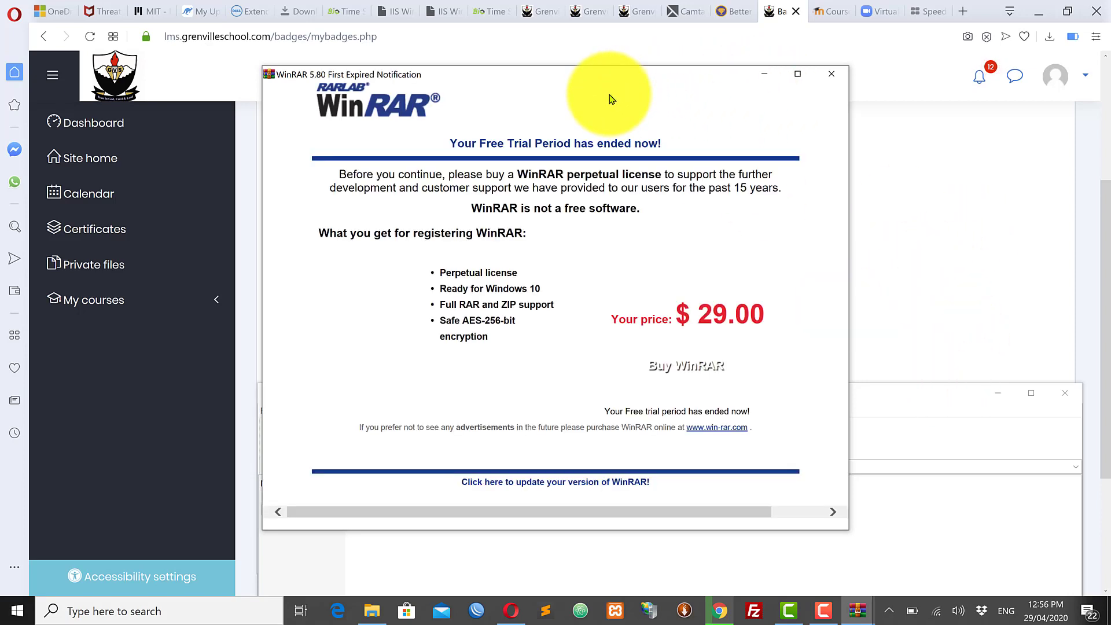
click(835, 78)
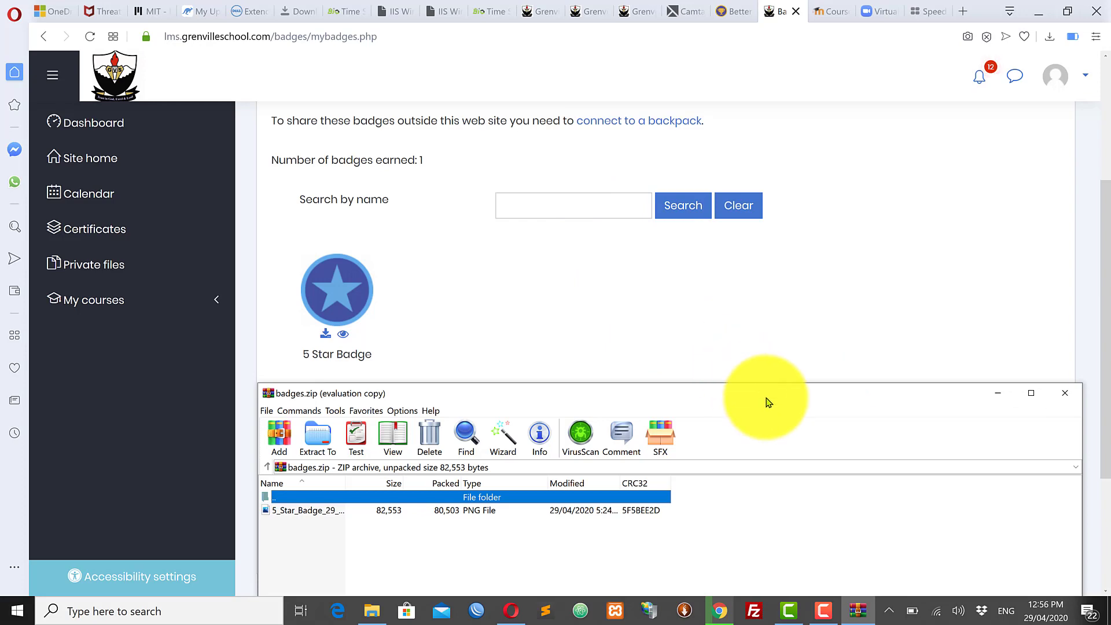
drag(769, 394, 748, 223)
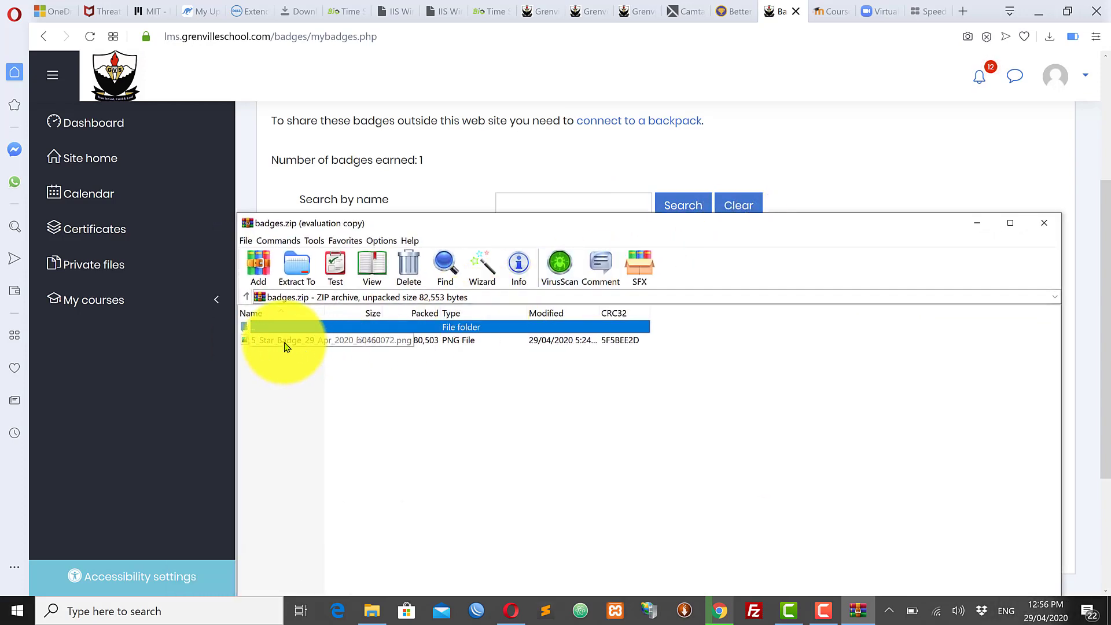
click(288, 343)
double_click(291, 345)
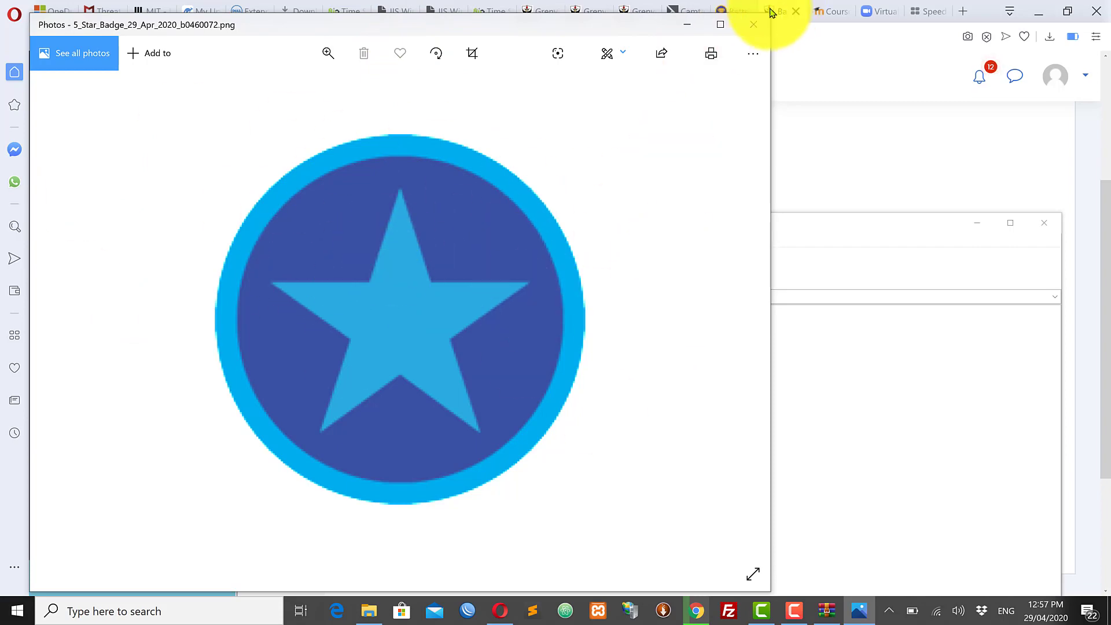
Step: Close the Photos viewer showing the 5 Star Badge image
click(753, 25)
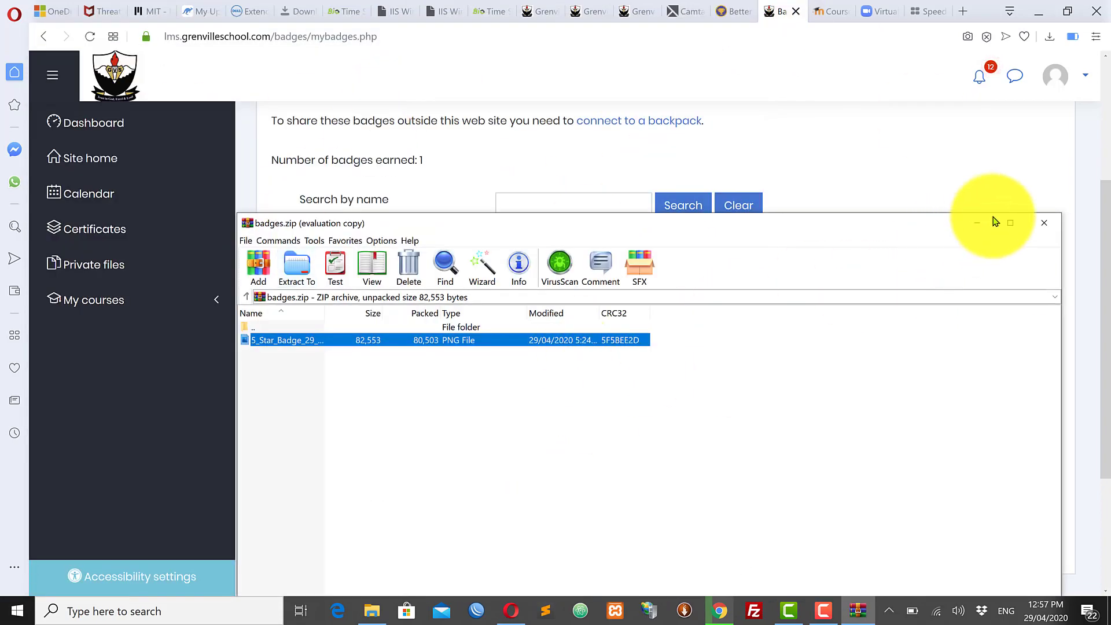
Step: Close WinRAR and open the Sociology course's Badges list
click(1051, 226)
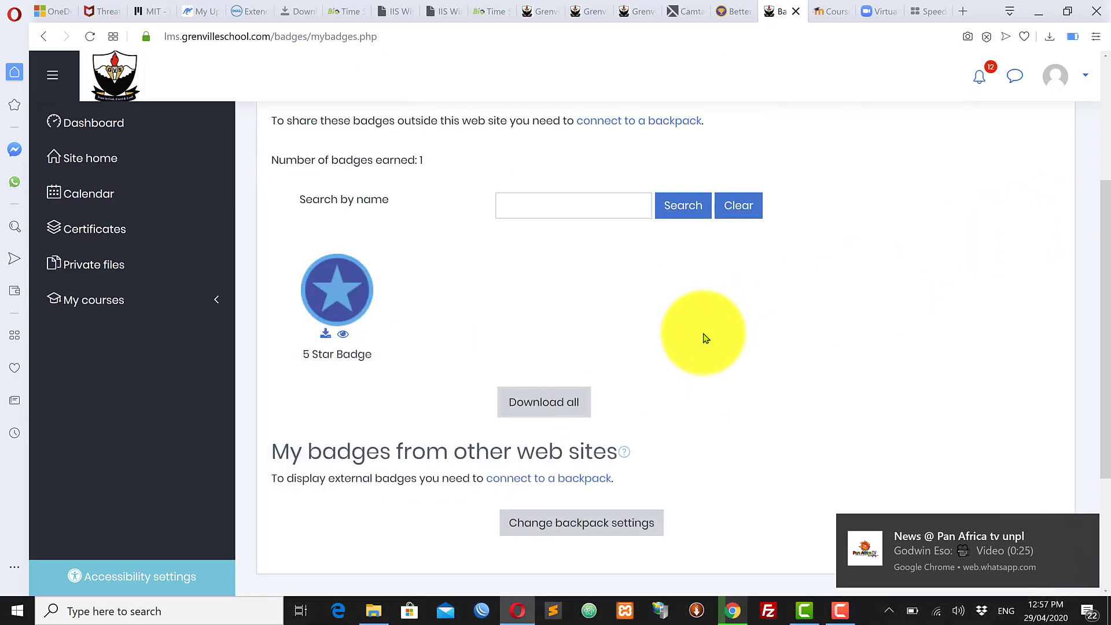
scroll(446, 261, up, 4)
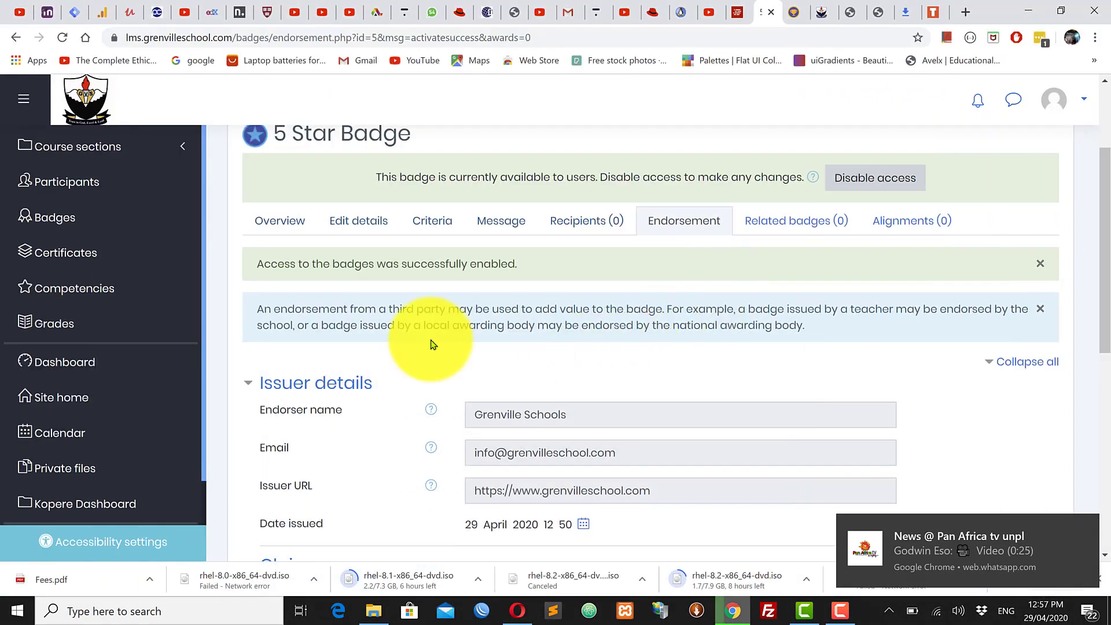
click(78, 222)
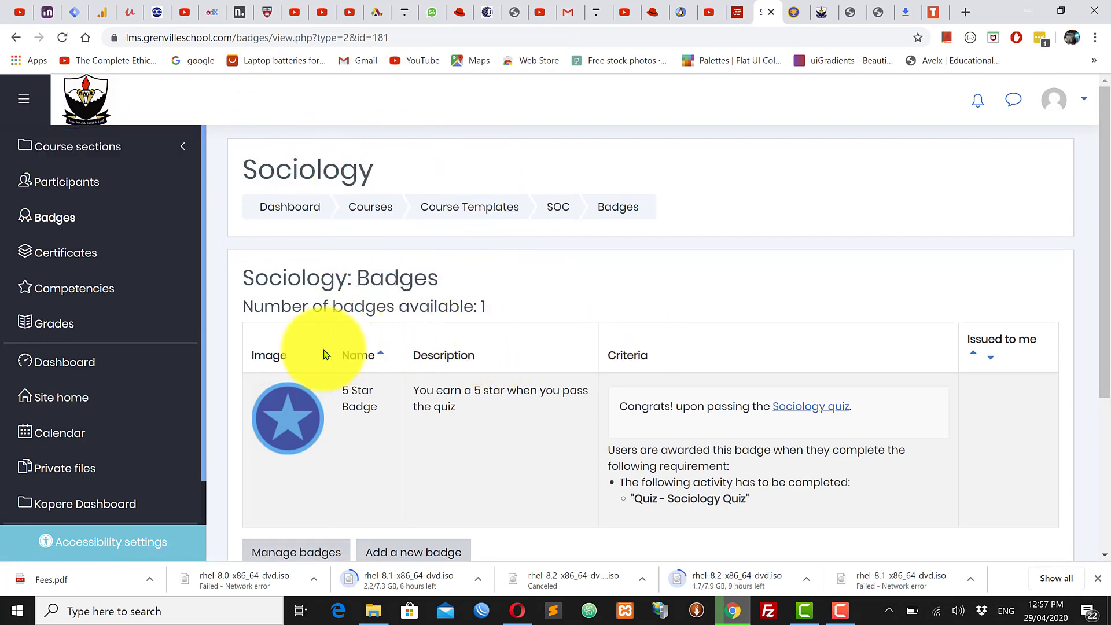
scroll(325, 354, down, 1)
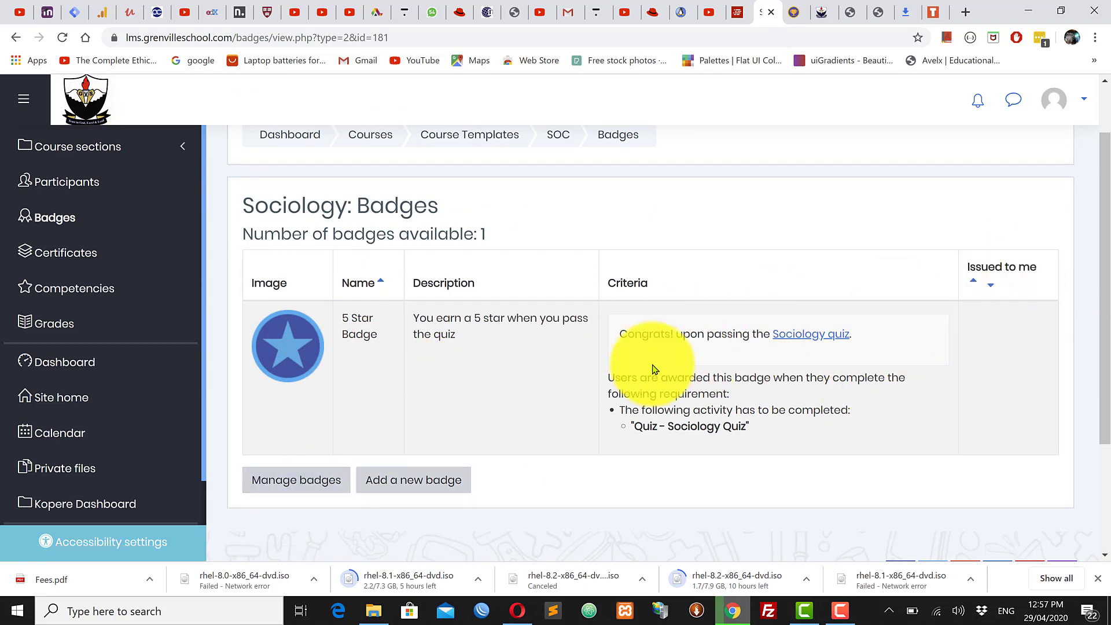
scroll(521, 366, down, 3)
scroll(602, 285, up, 4)
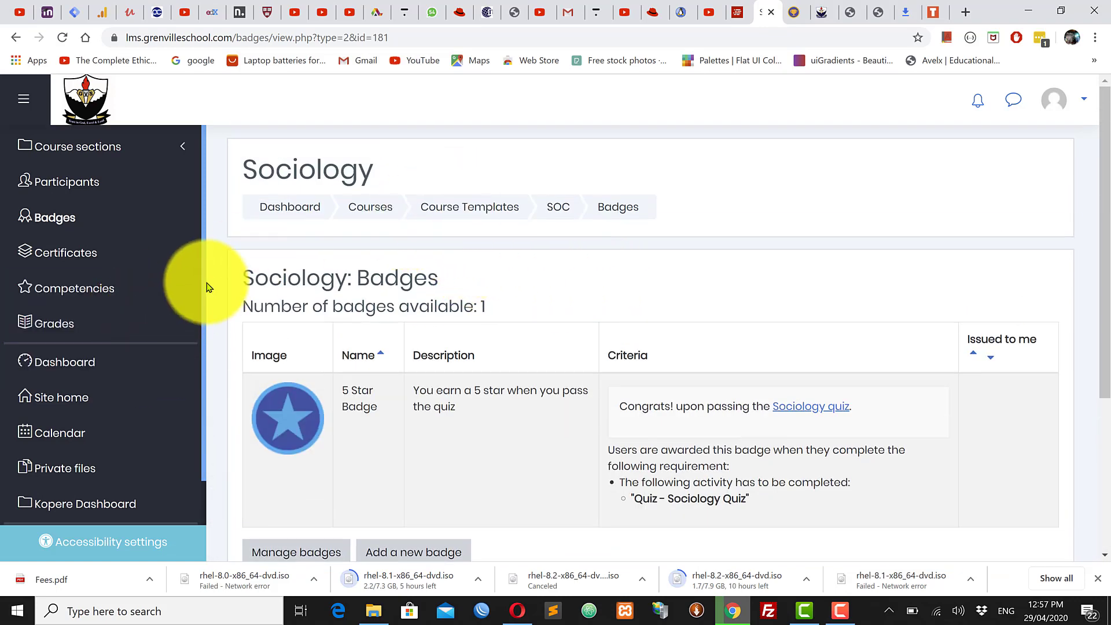
drag(200, 272, 195, 391)
scroll(193, 418, down, 1)
scroll(198, 389, up, 1)
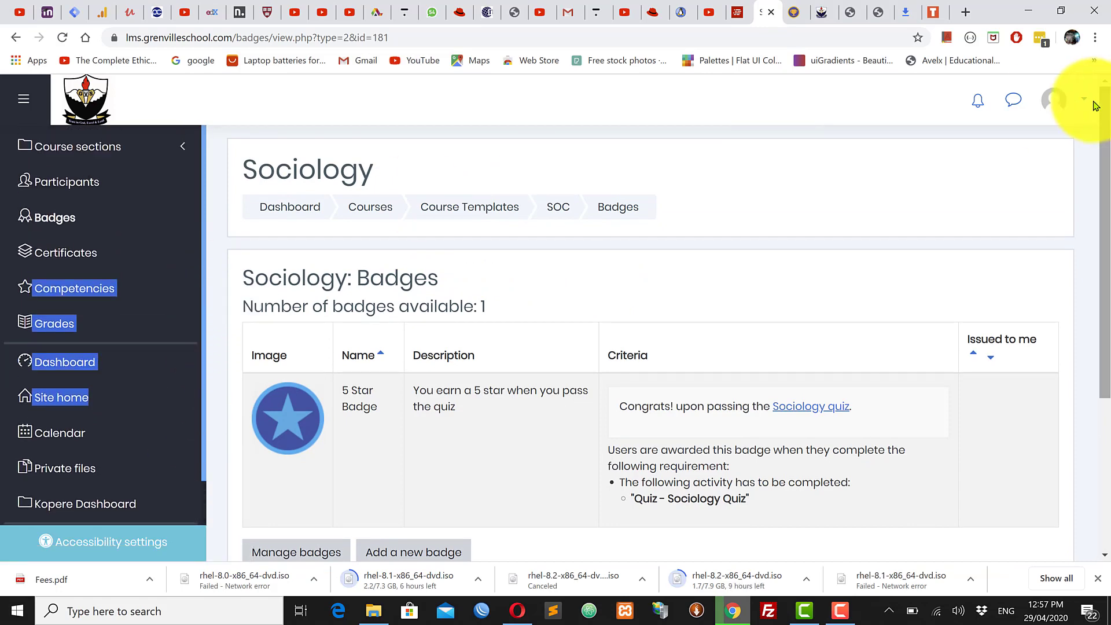
Step: Sort badges by issue date, newest first, then open Manage badges
click(991, 357)
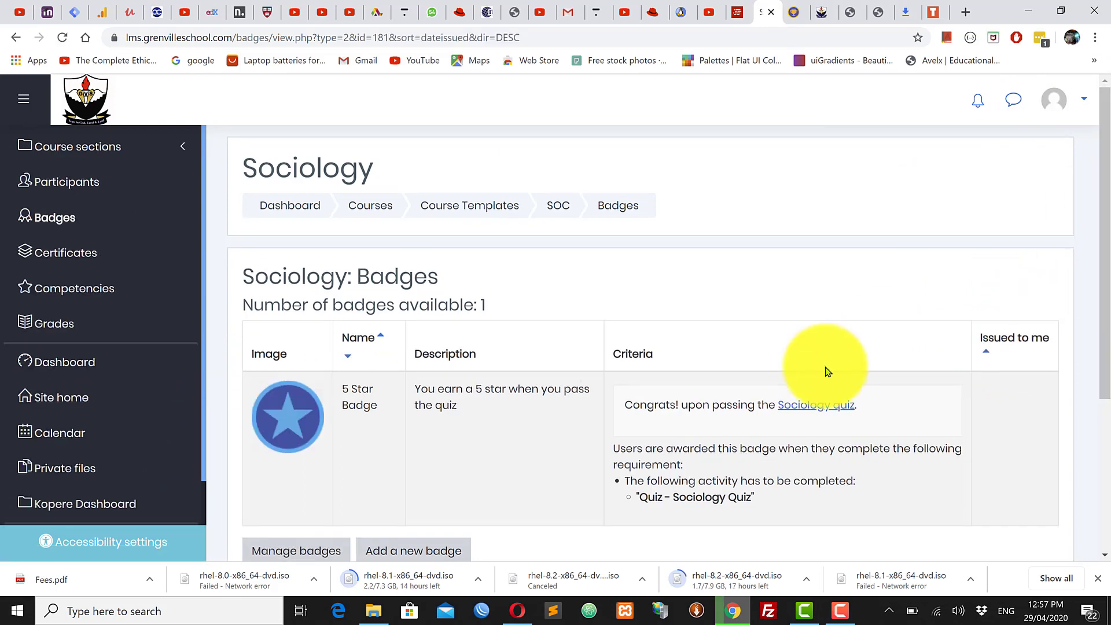
scroll(827, 372, down, 4)
scroll(826, 372, up, 4)
scroll(825, 373, down, 4)
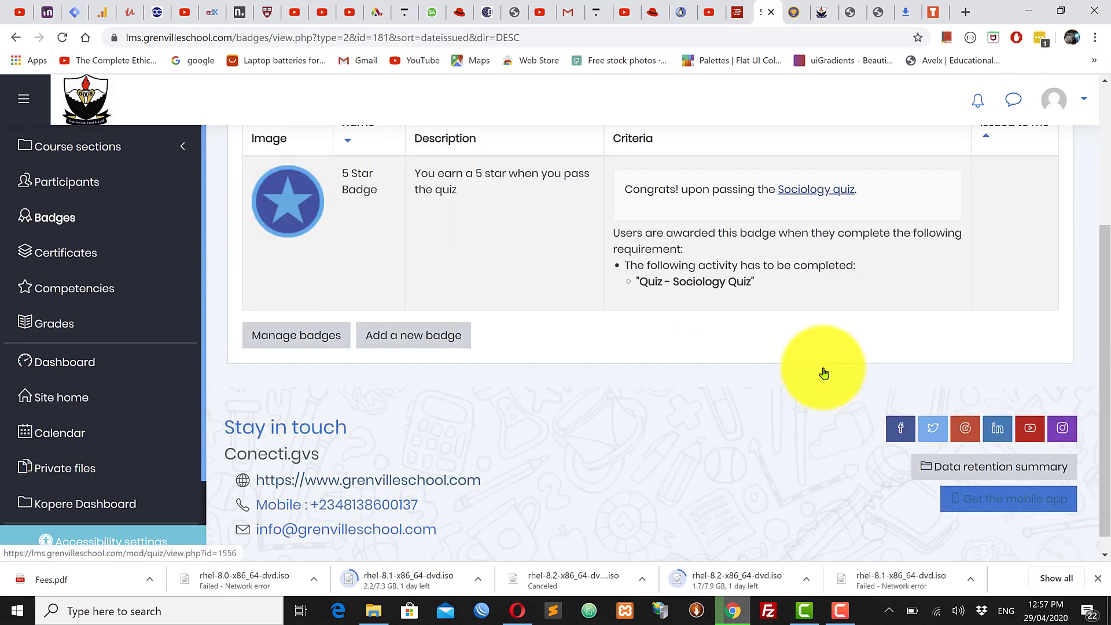
click(306, 342)
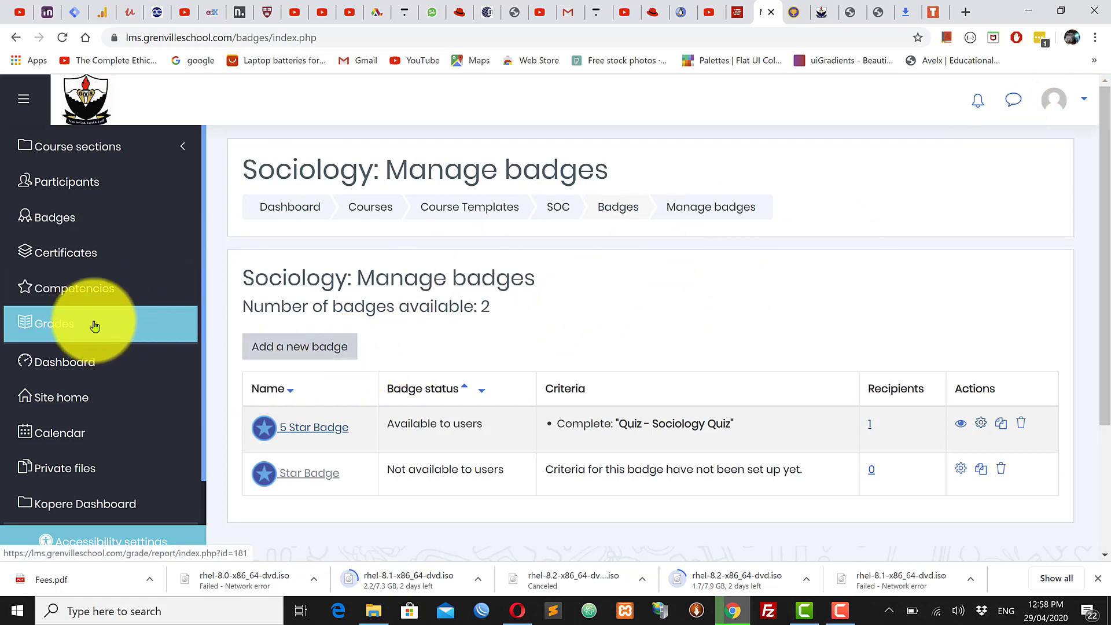
click(124, 151)
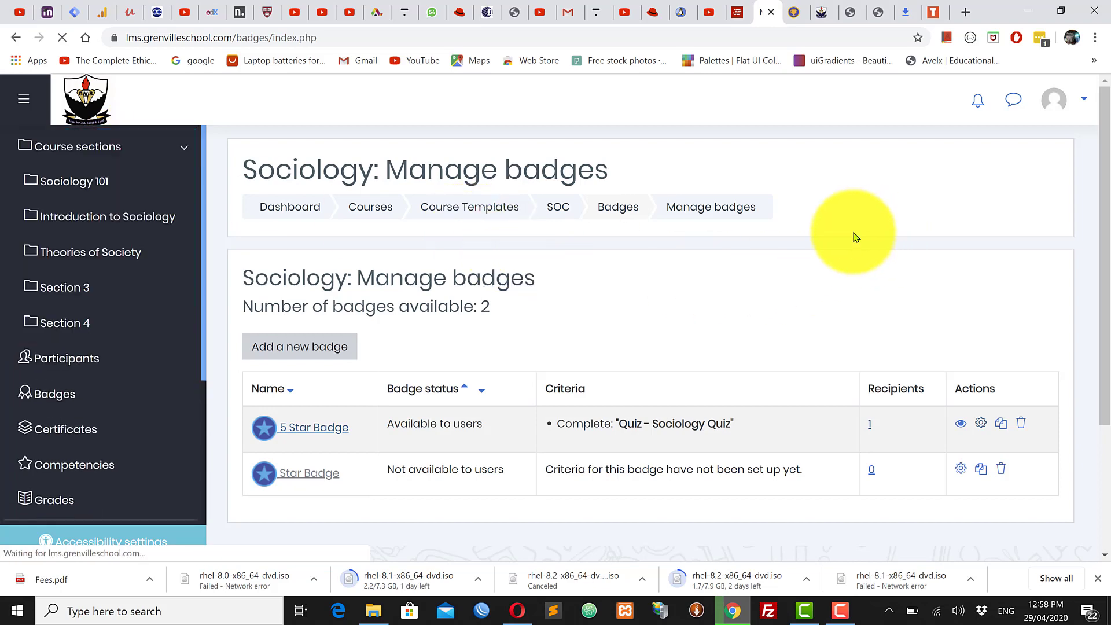
scroll(851, 261, down, 5)
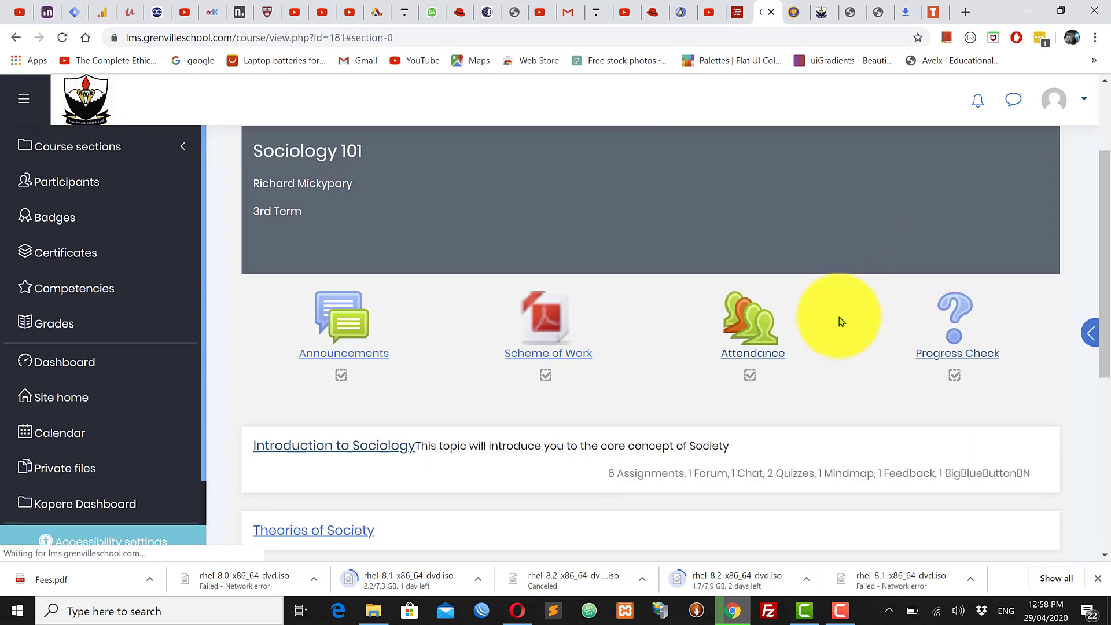
scroll(841, 321, up, 5)
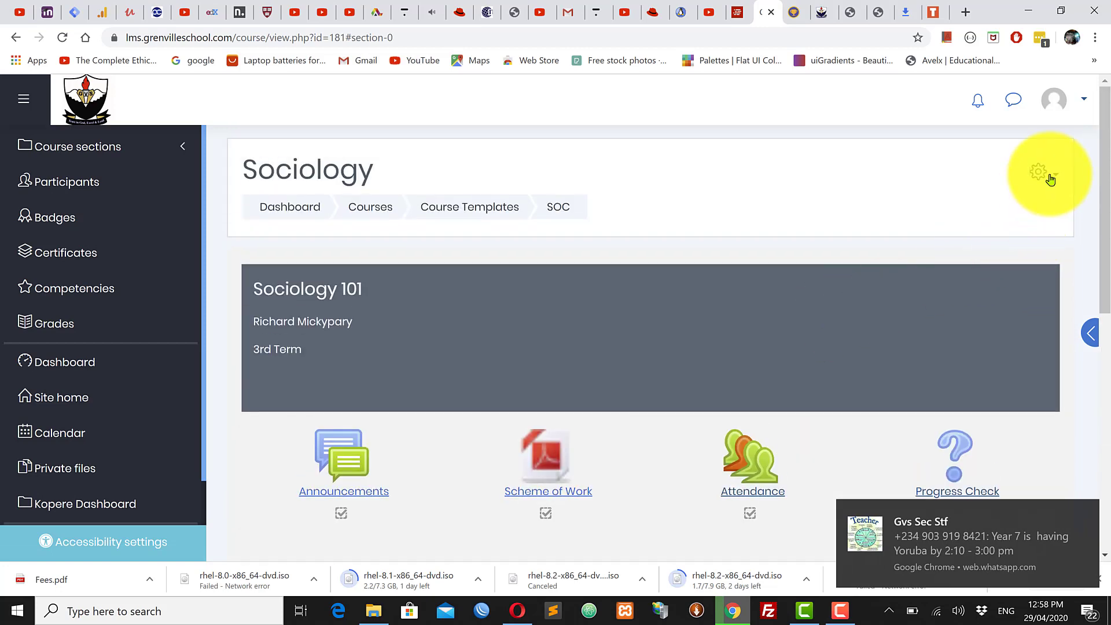
click(1050, 176)
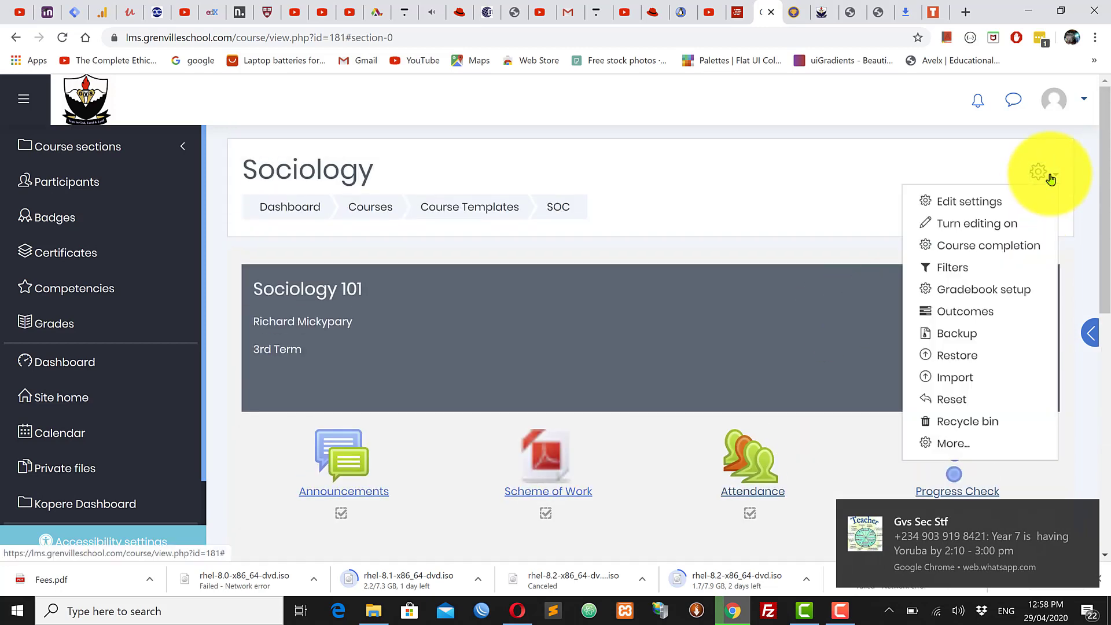
click(952, 443)
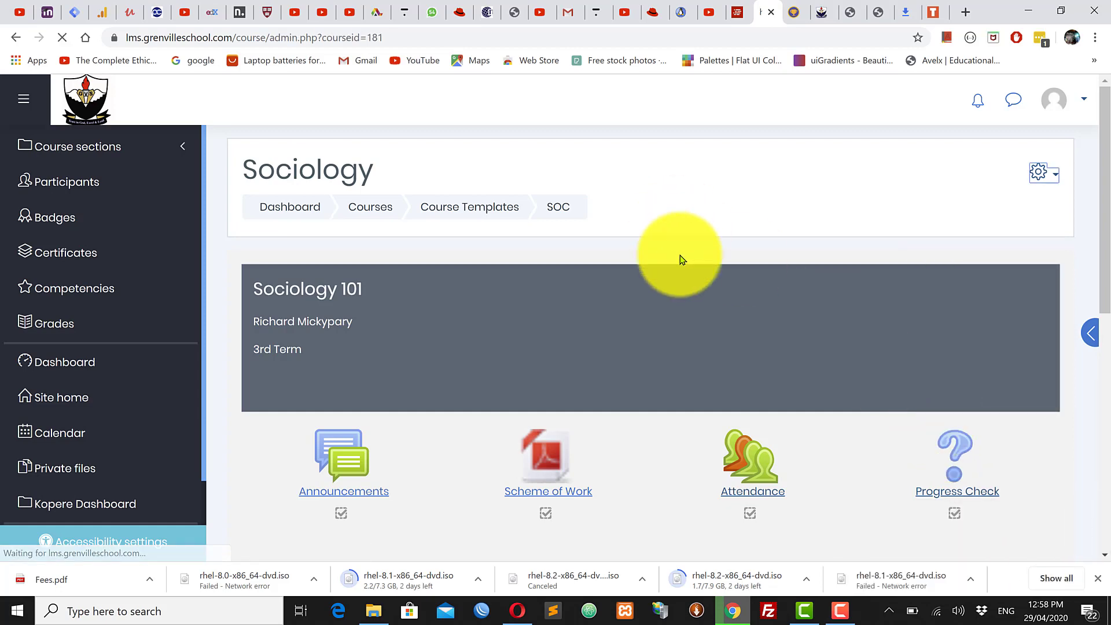
scroll(524, 391, down, 1)
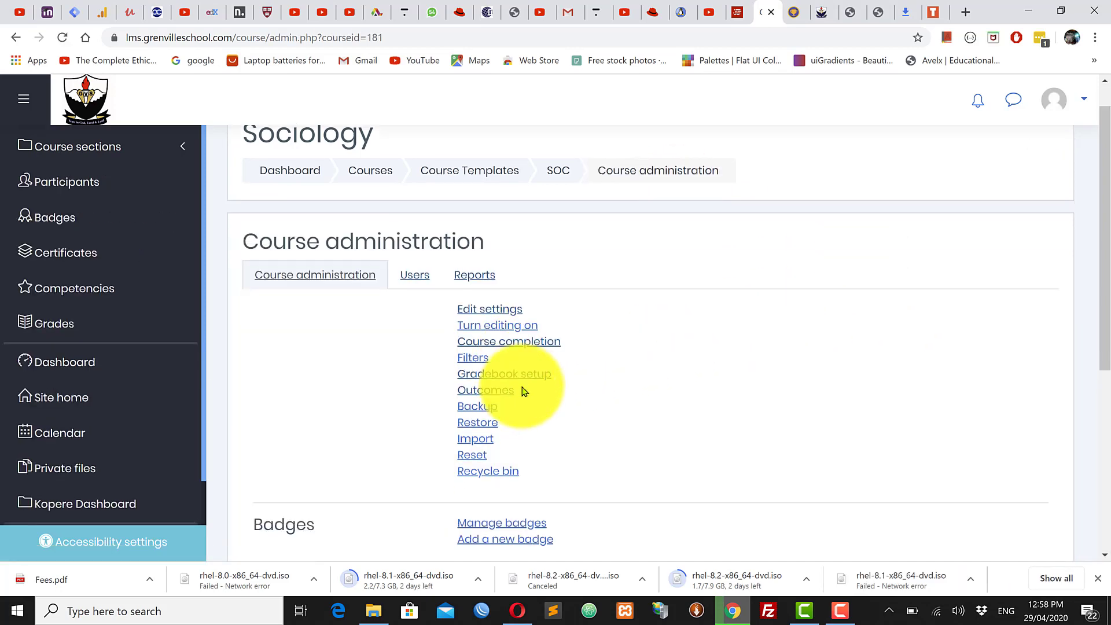
scroll(524, 391, down, 3)
scroll(524, 391, up, 3)
scroll(522, 391, down, 2)
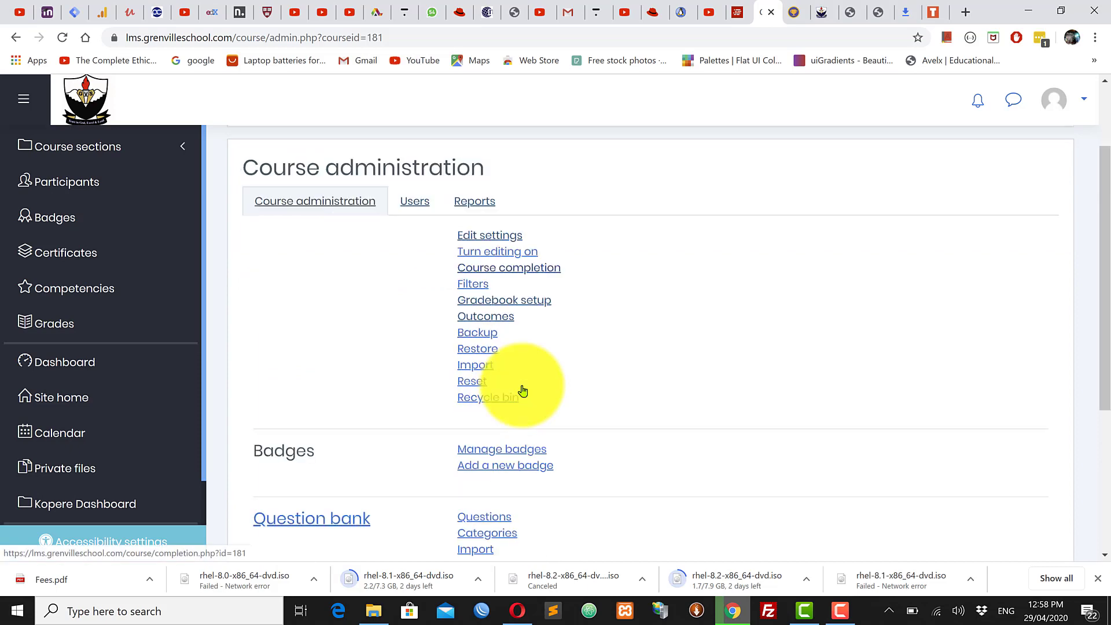
scroll(523, 392, down, 2)
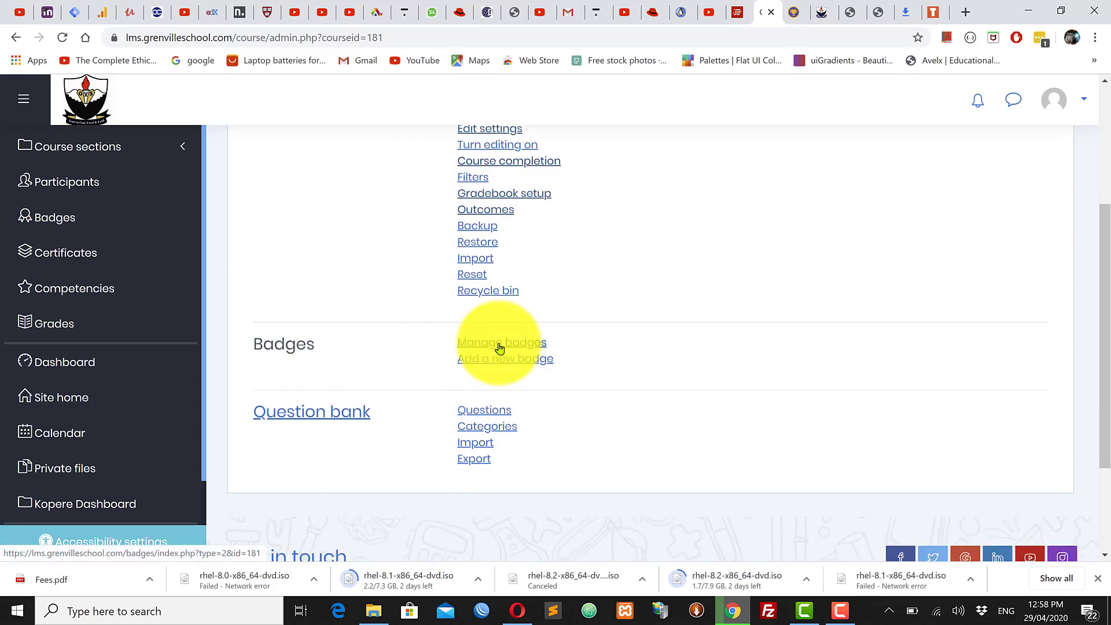
click(538, 360)
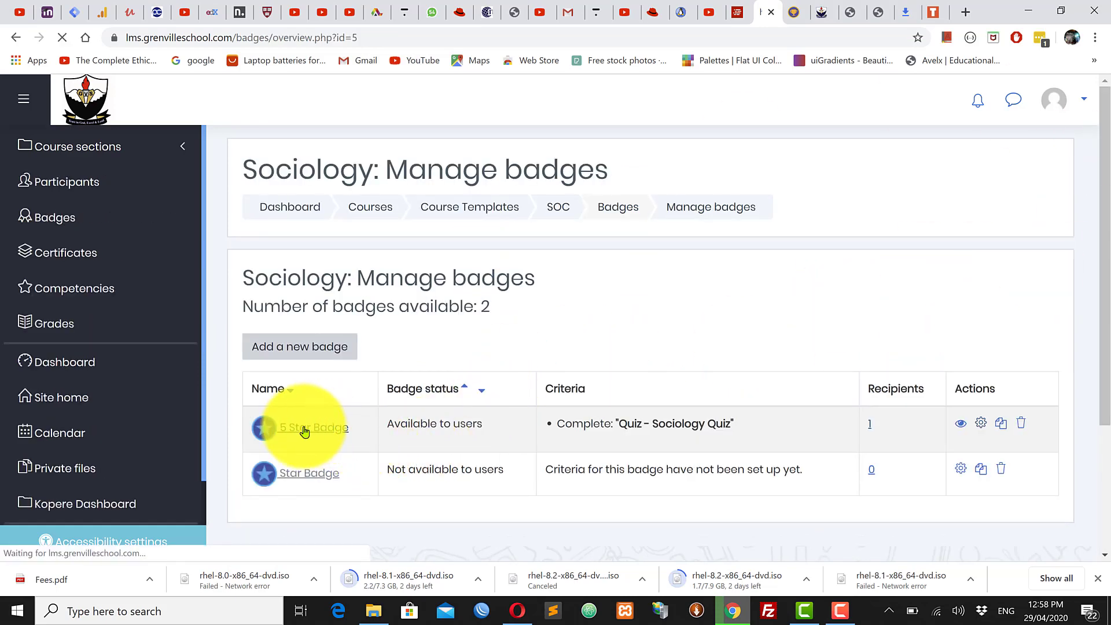
Step: Highlight the recipient's name on the 5 Star Badge's Recipients tab
scroll(683, 404, down, 3)
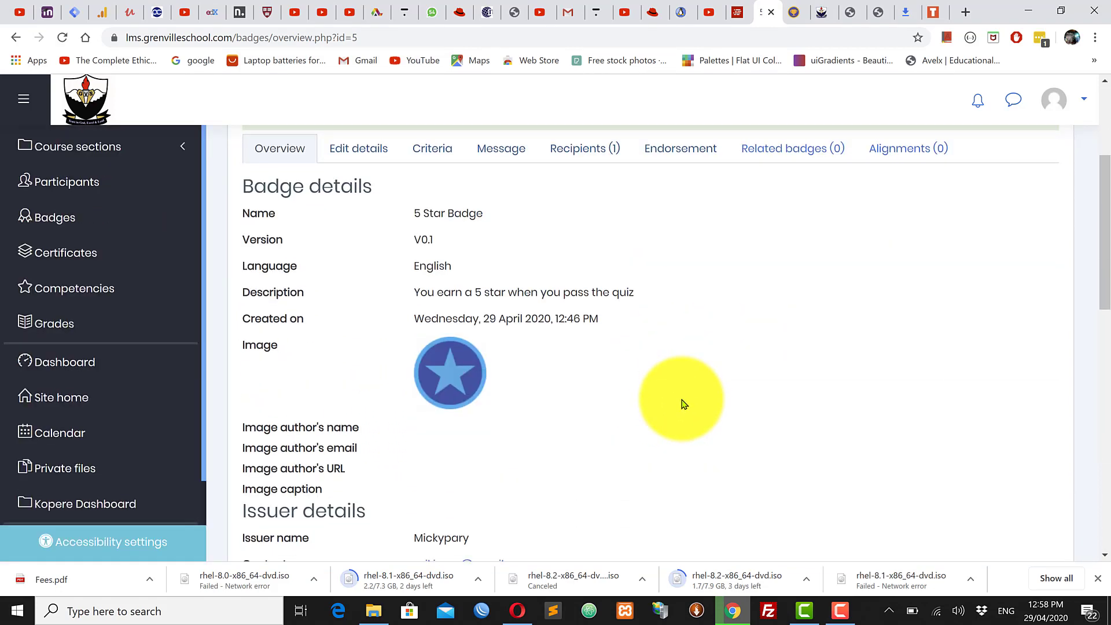
scroll(784, 250, up, 4)
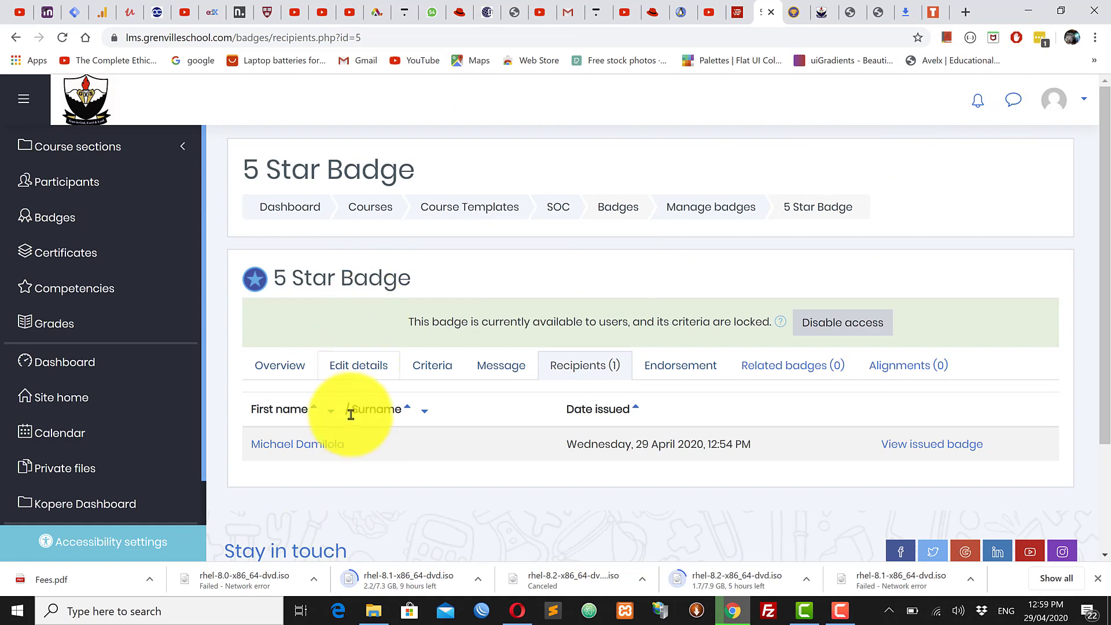
drag(329, 446, 238, 451)
Step: Return to Manage badges and open the 5 Star Badge's recipients count of 1
click(371, 450)
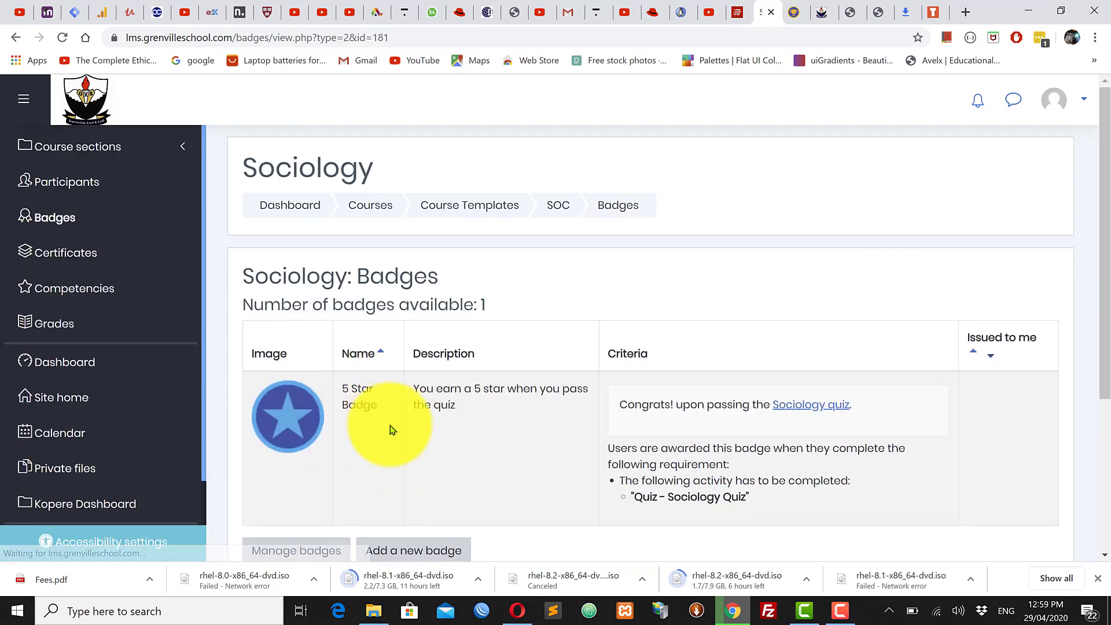
scroll(379, 416, down, 3)
scroll(382, 413, up, 1)
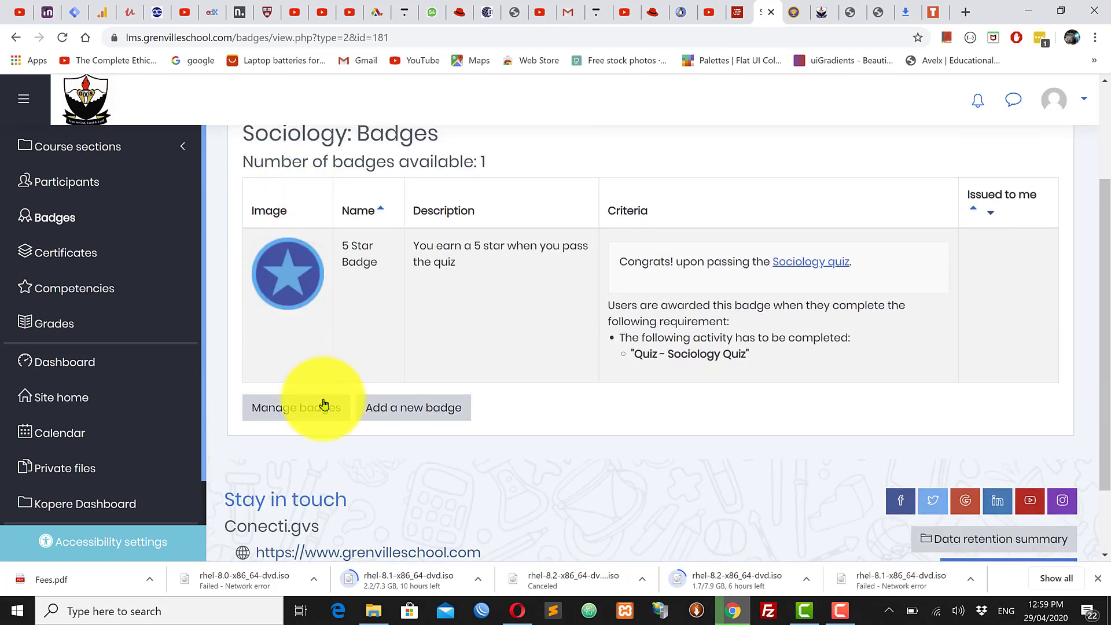
click(289, 412)
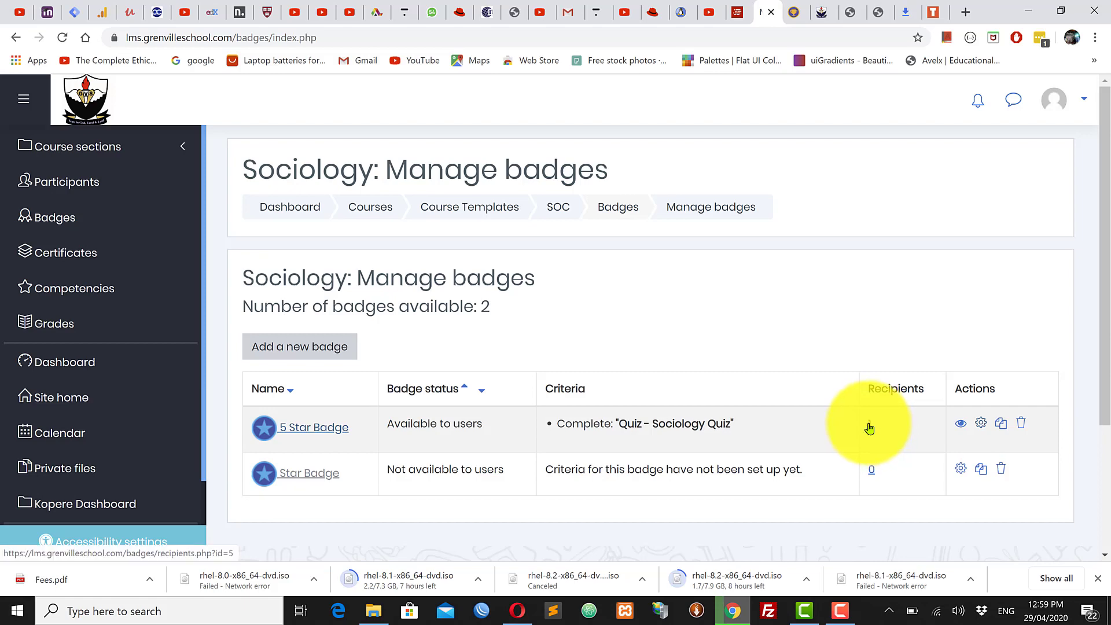
click(869, 427)
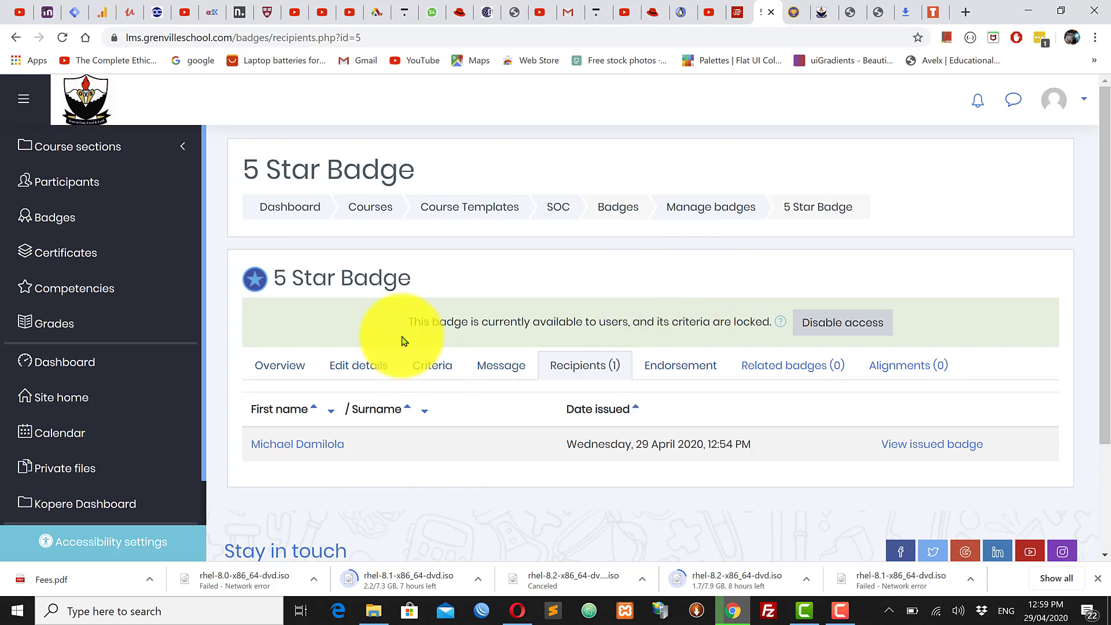
drag(414, 284, 262, 293)
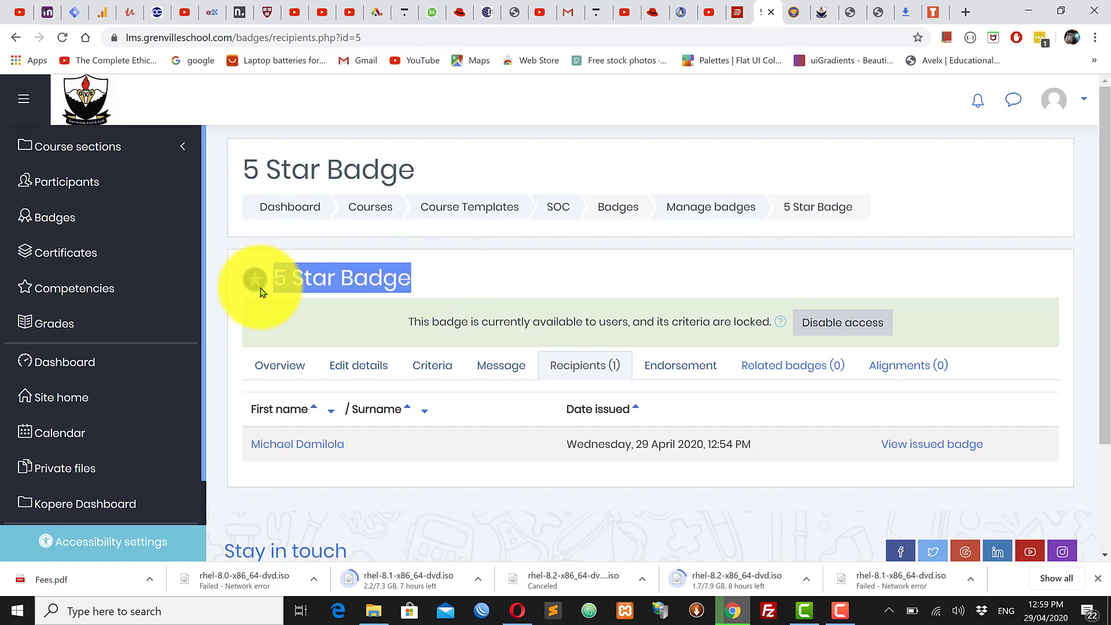